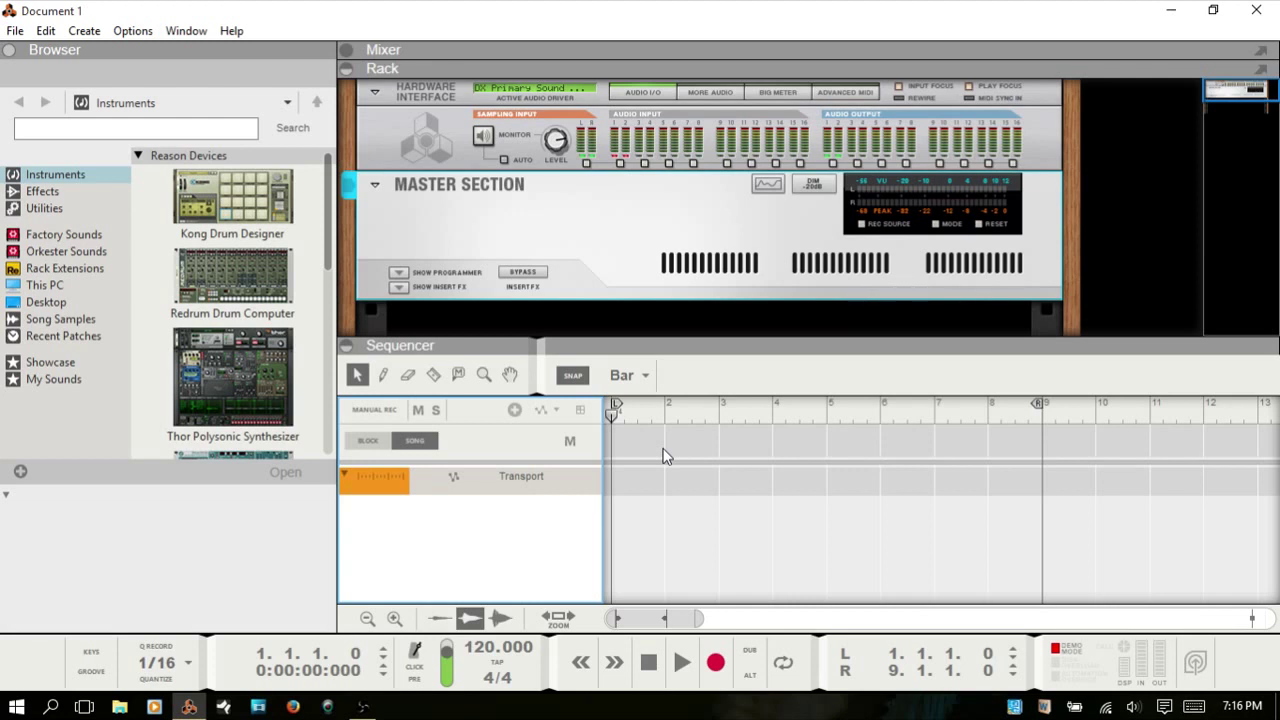
- Add a Kong Drum Designer with the Kong Kit below the Master Section, hiding sequencer and browser
key("F7")
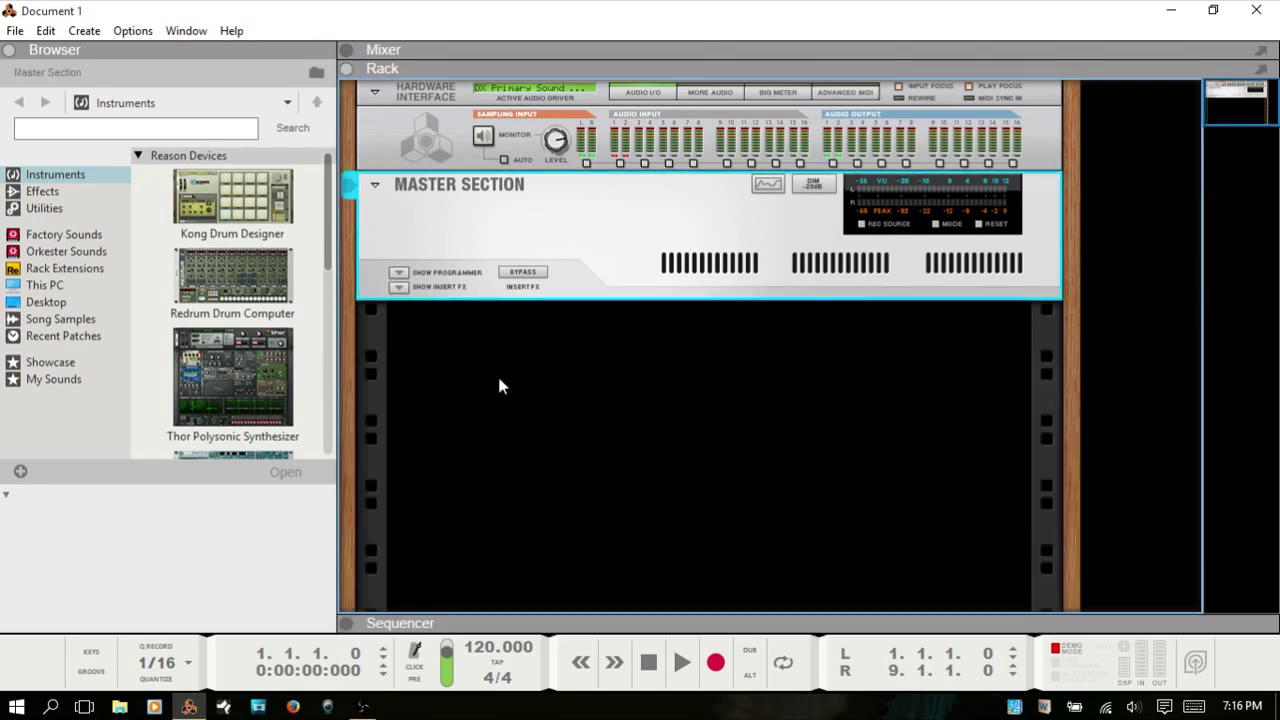
left_click_drag(222, 200, 586, 390)
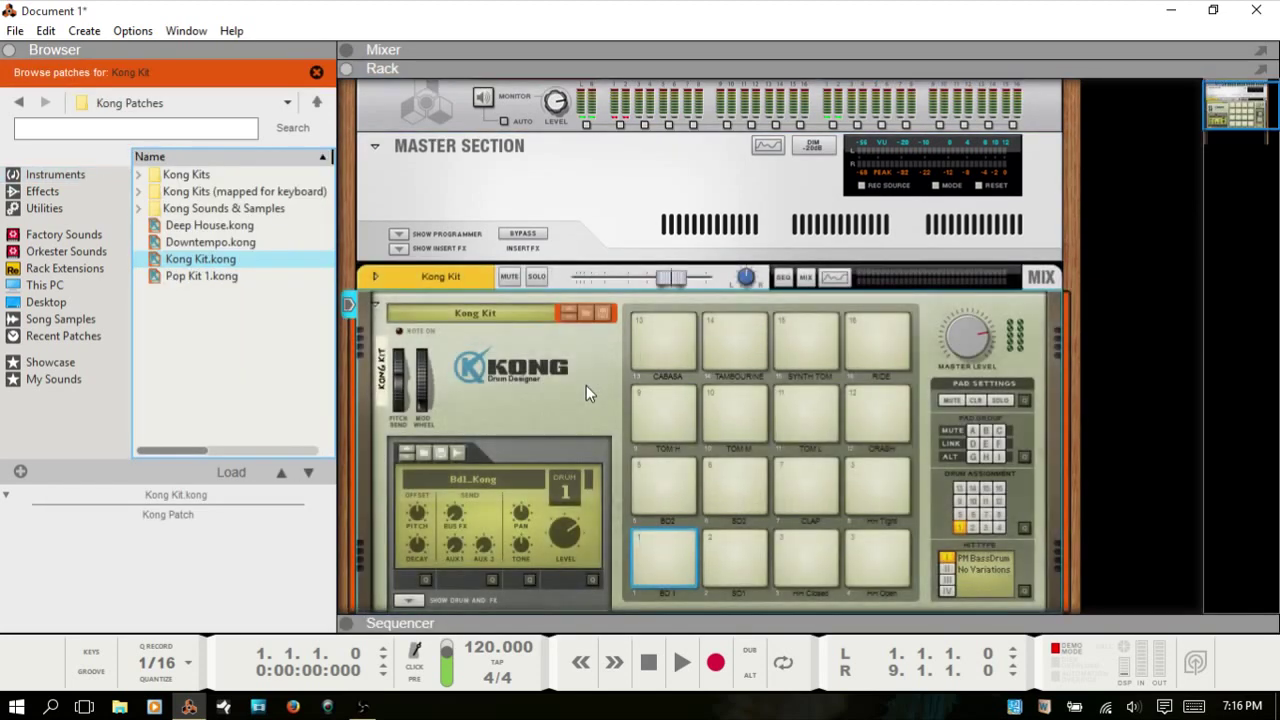
key("F3")
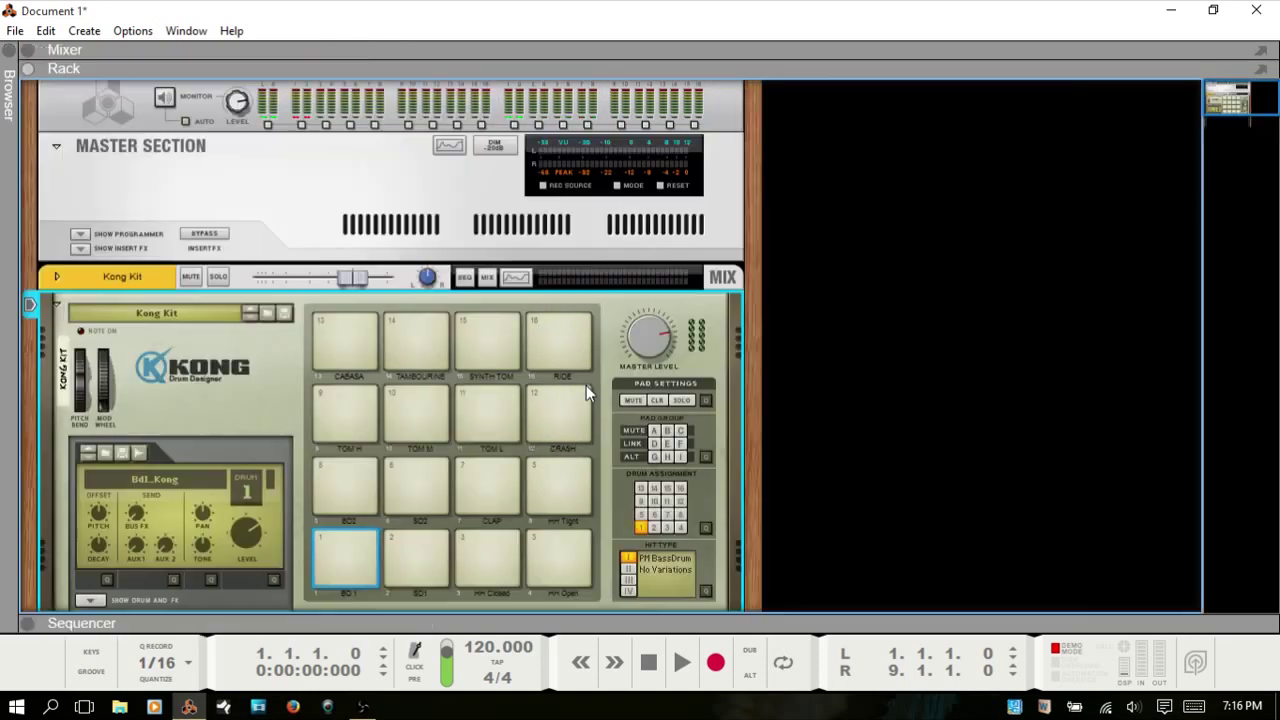
scroll(606, 366, "down", 1)
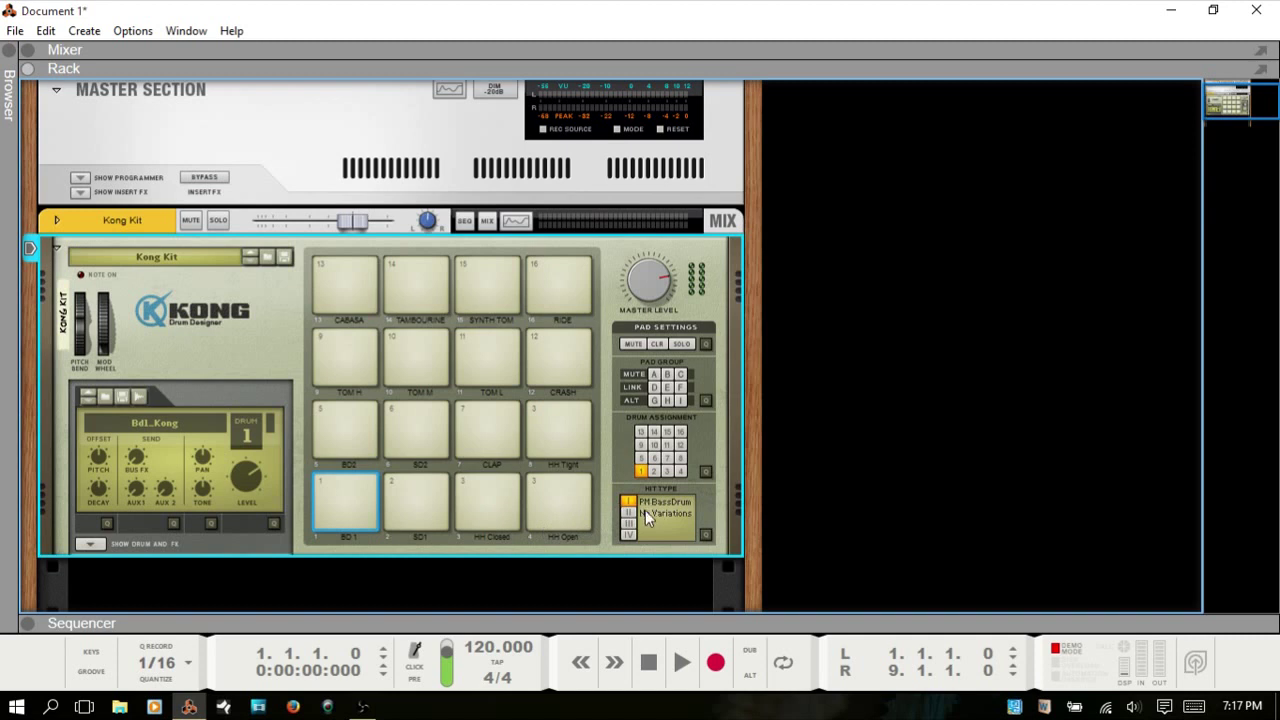
- Play the HH Closed, HH Open and HH Tight pads, comparing their drum 3 Hh_PopKit6 hit types
left_click(486, 492)
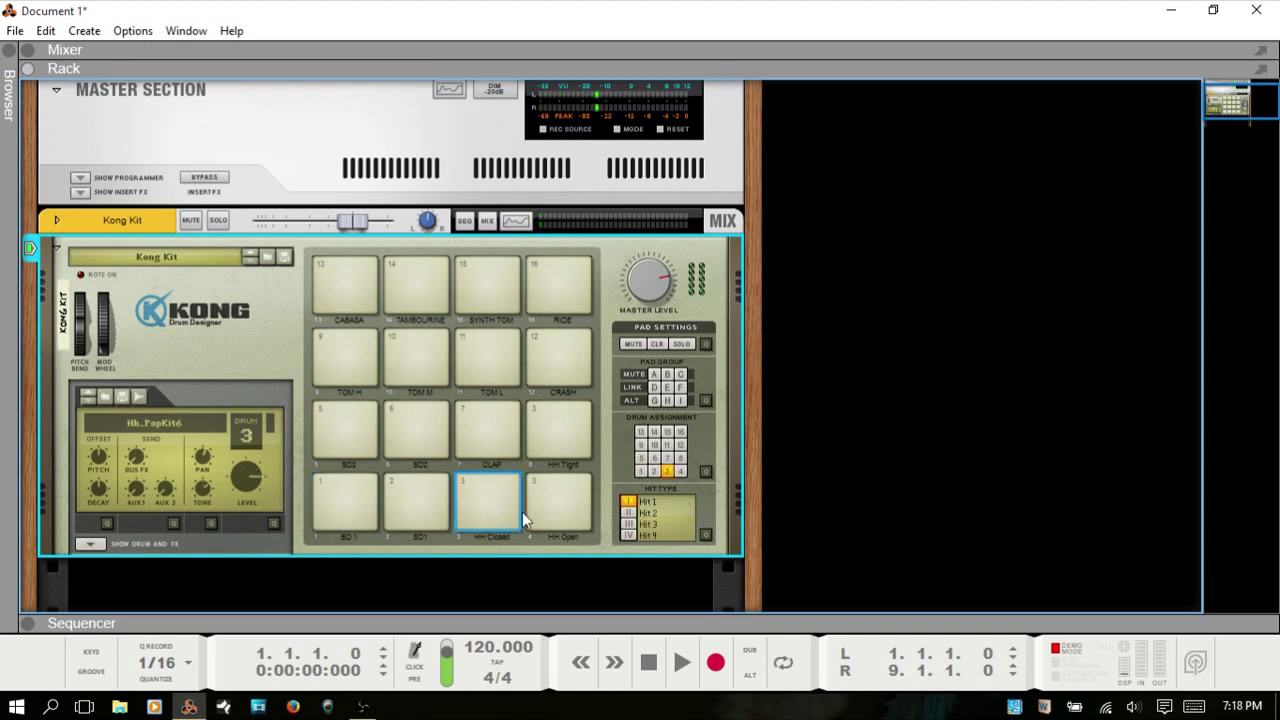
left_click(547, 483)
key("XF86AudioRaiseVolume")
key("XF86AudioRaiseVolume")
key("XF86AudioRaiseVolume")
key("XF86AudioRaiseVolume")
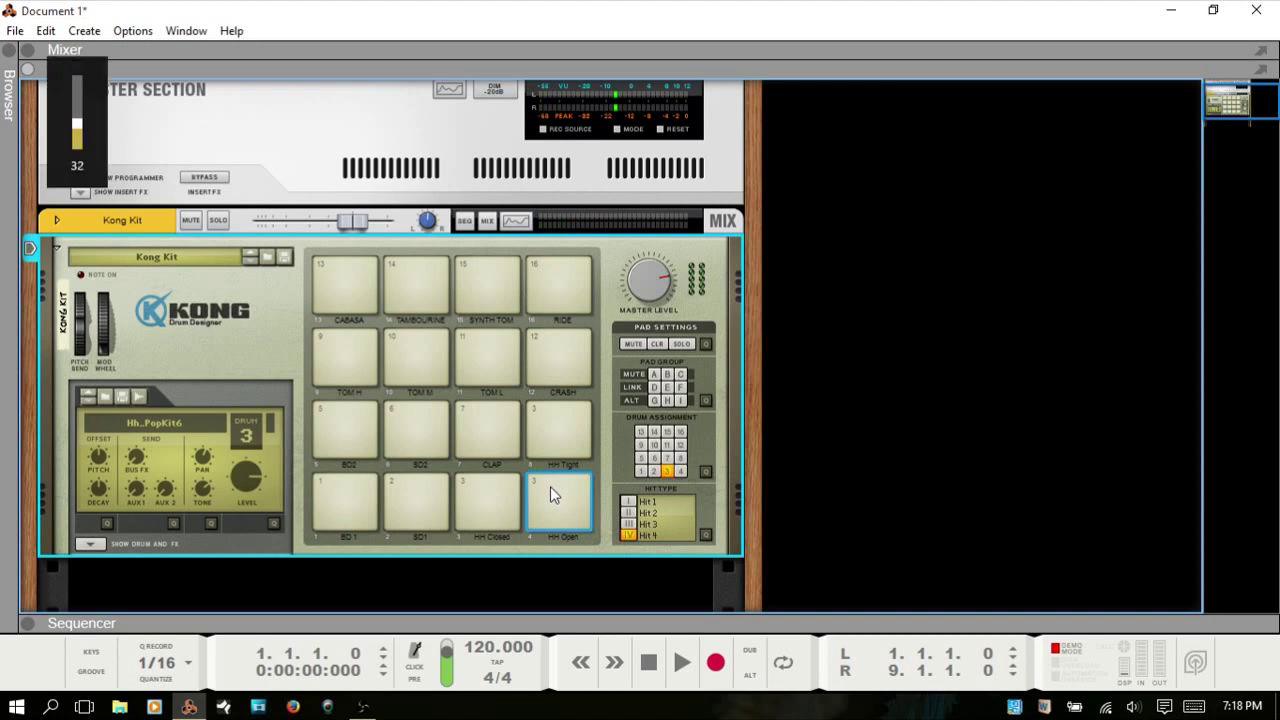
key("XF86AudioRaiseVolume")
key("XF86AudioRaiseVolume")
key("XF86AudioRaiseVolume")
key("XF86AudioRaiseVolume")
left_click(550, 494)
left_click(545, 430)
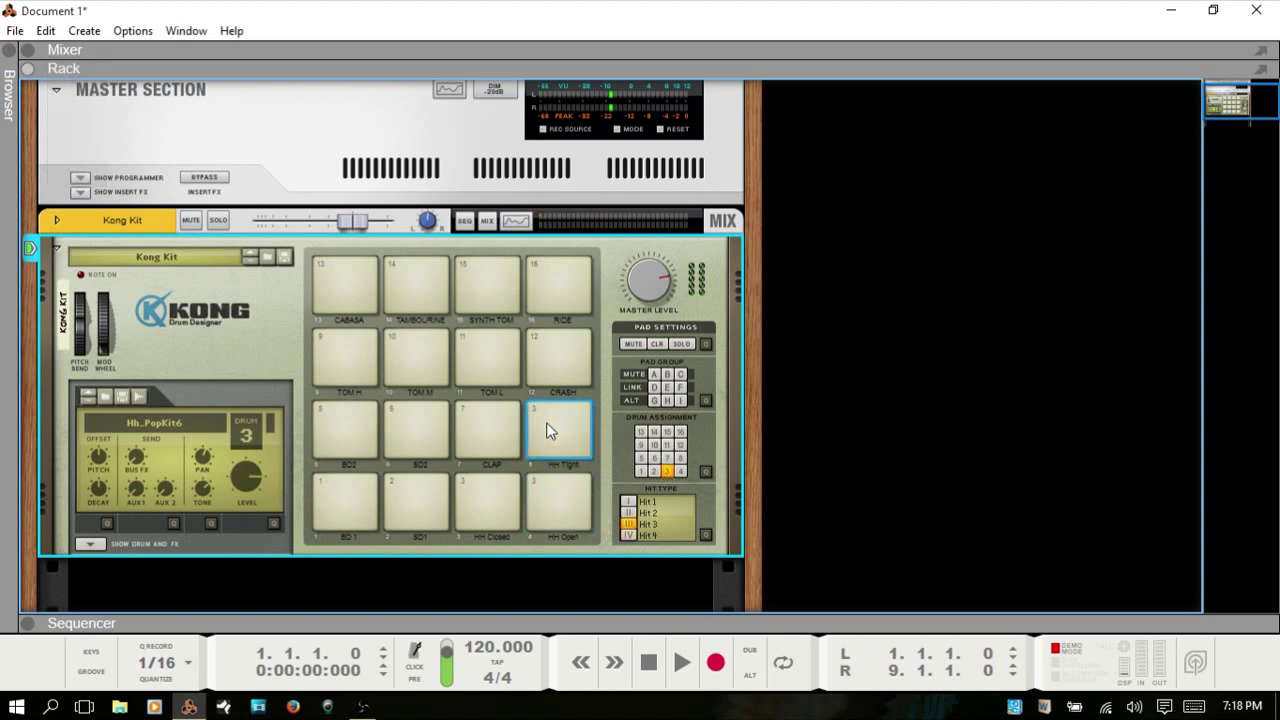
left_click(549, 405)
left_click(547, 494)
left_click(491, 498)
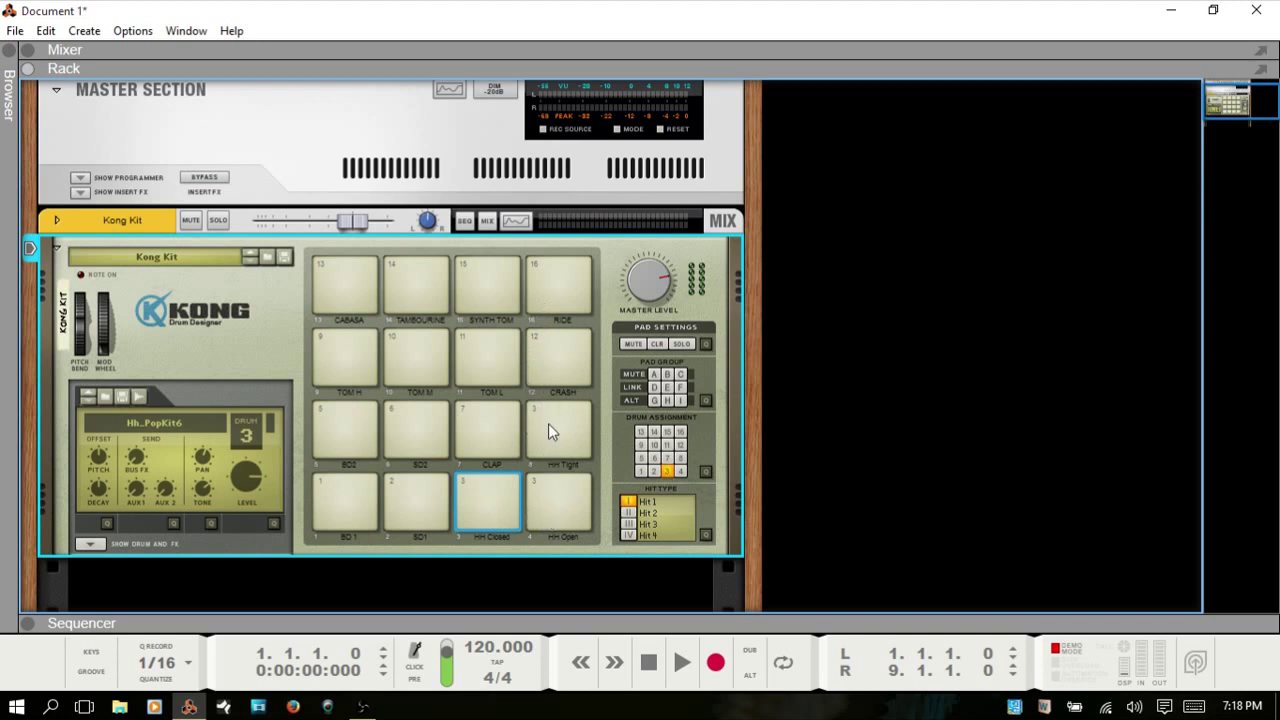
left_click(550, 497)
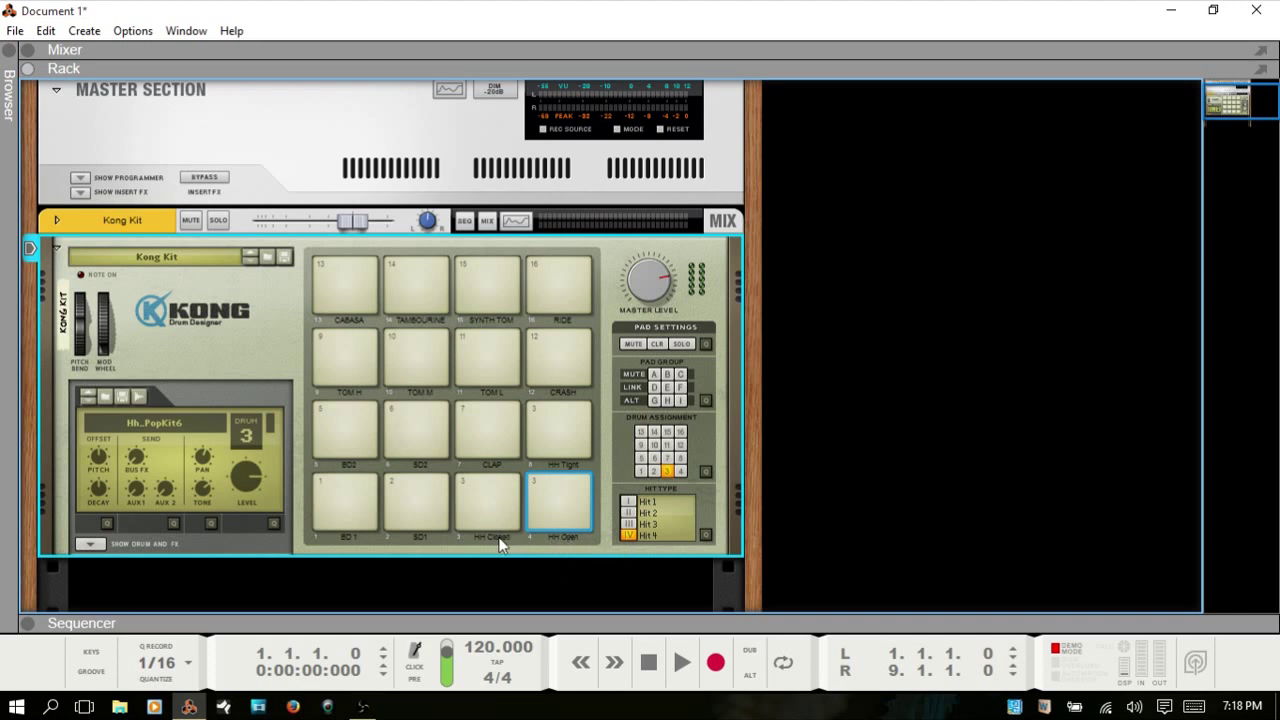
- Keep the HH Open pad name unchanged, then play the Clap and Tom pads, showing TOM M on drum 10
double_click(562, 538)
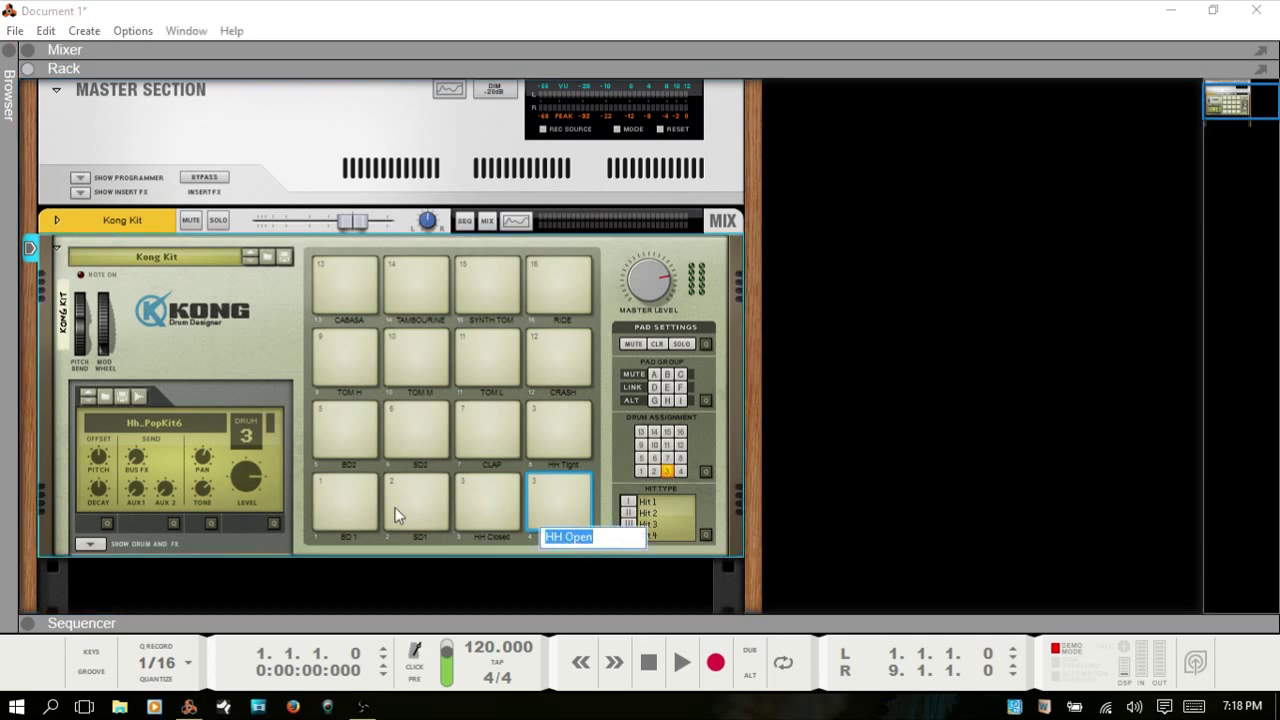
left_click(457, 555)
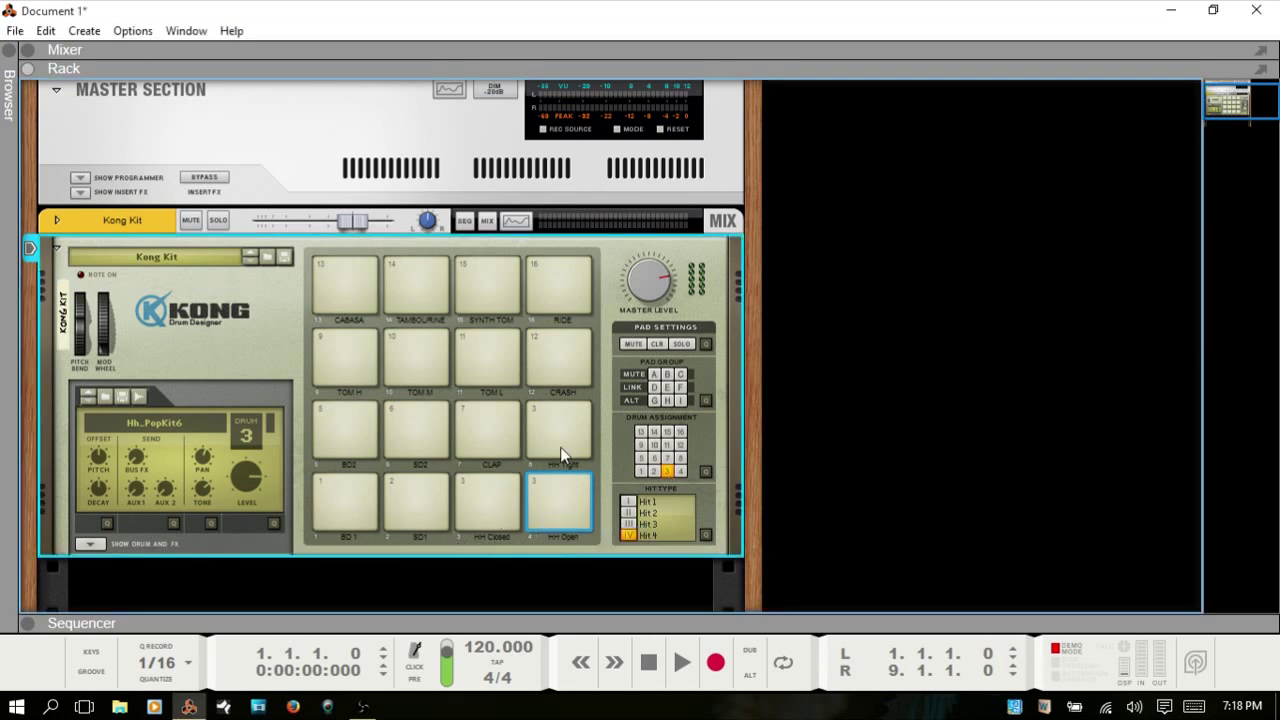
left_click(551, 420)
left_click(503, 426)
left_click(478, 357)
left_click(430, 352)
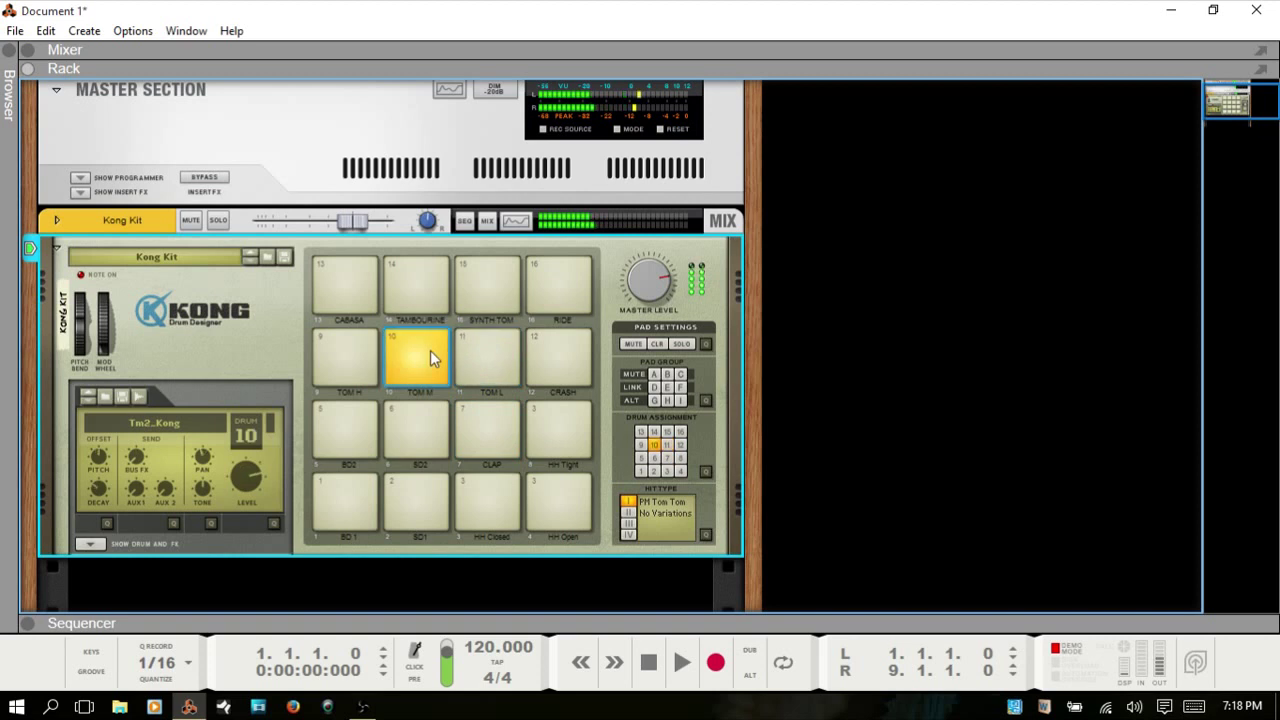
left_click(355, 355)
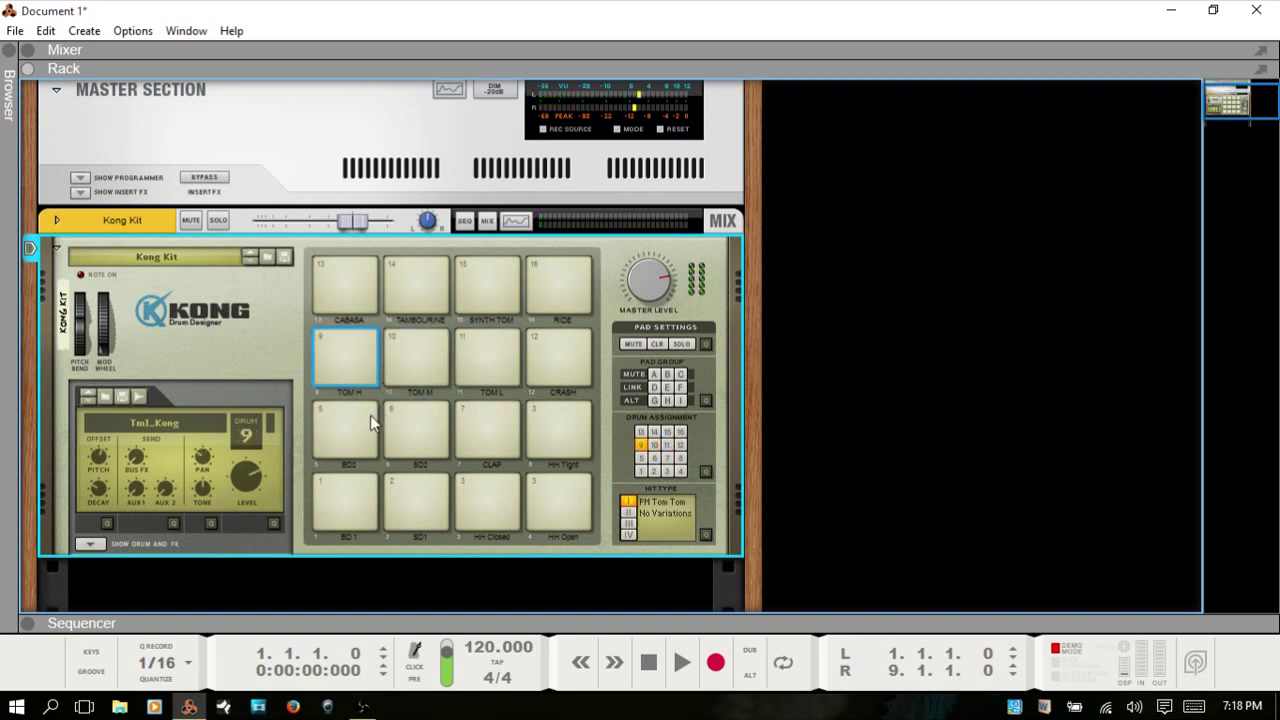
left_click(421, 398)
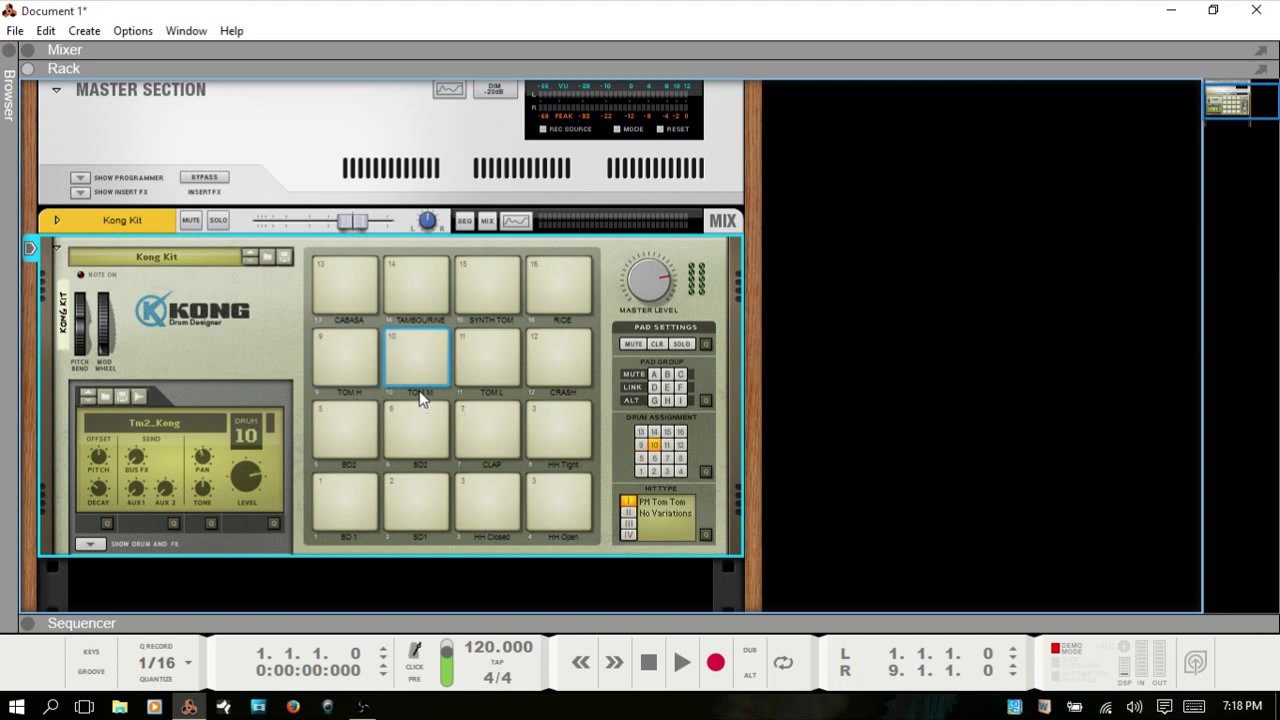
left_click(492, 399)
- Select the Crash, HH Tight, SD2, BD1, SD1 and hi-hat pads to show drums 12, 3, 6, 1 and 2
left_click(564, 395)
left_click(564, 458)
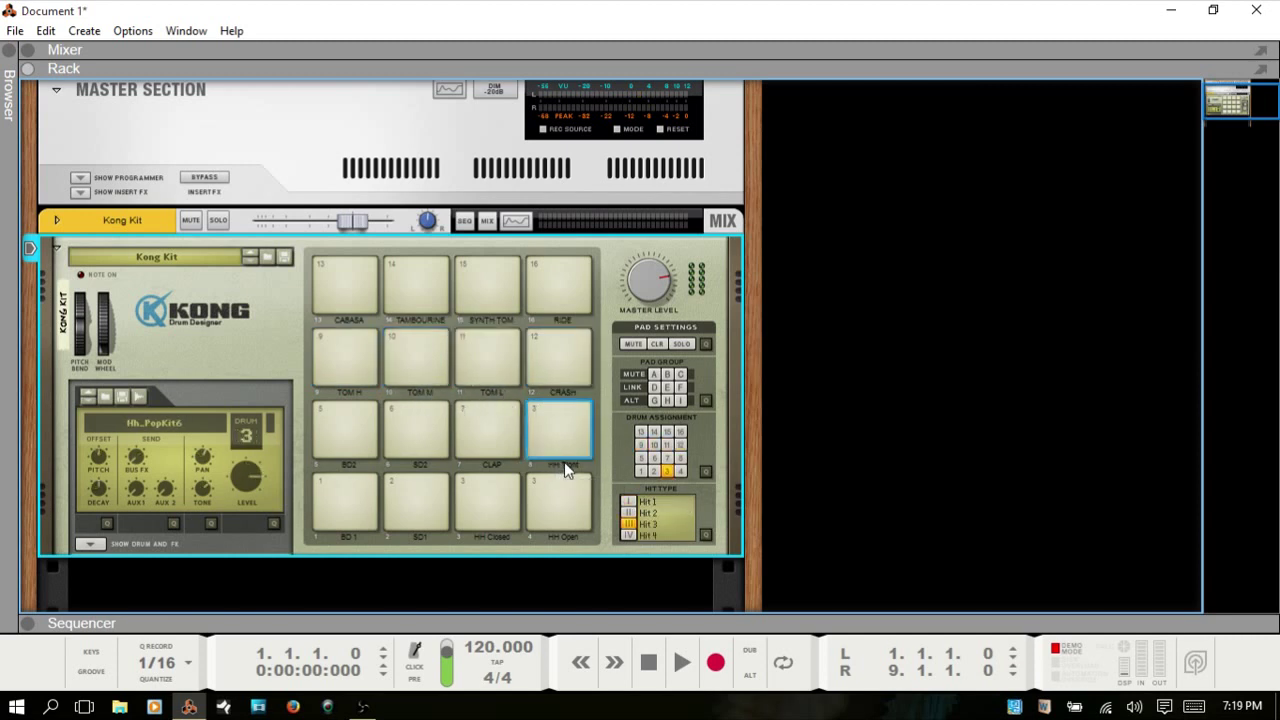
left_click(489, 462)
left_click(427, 465)
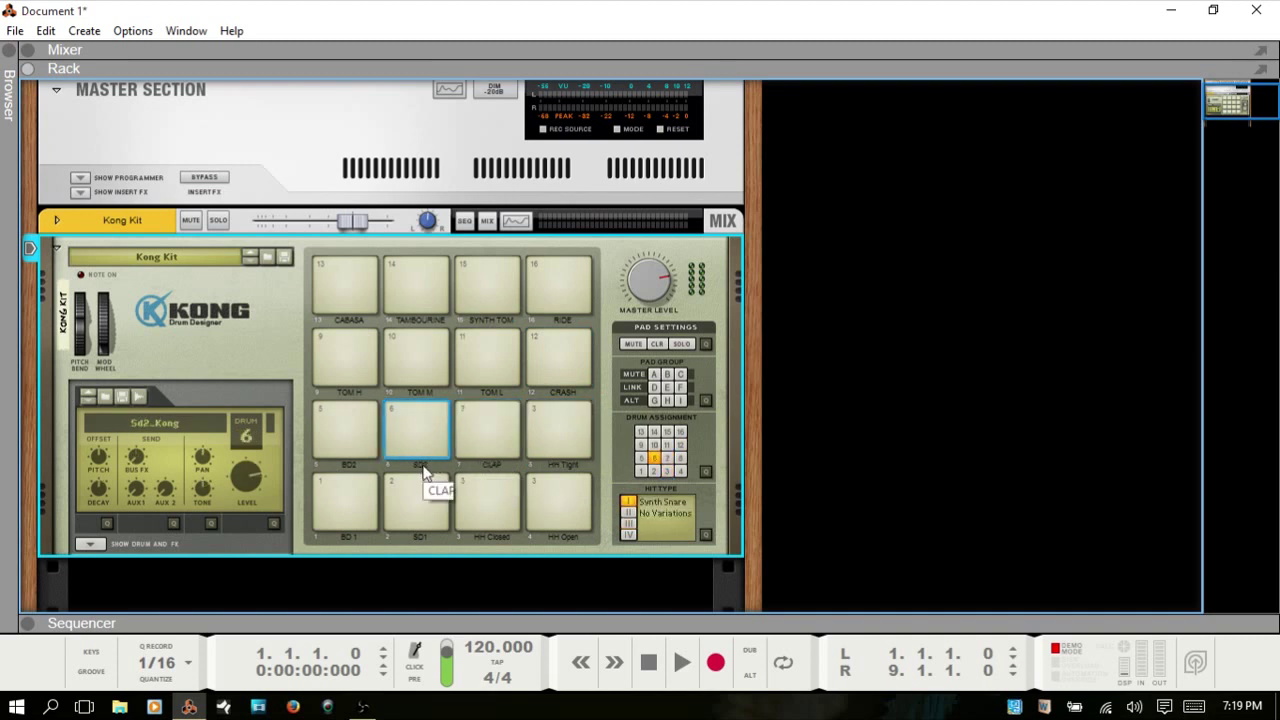
left_click(328, 496)
left_click(406, 493)
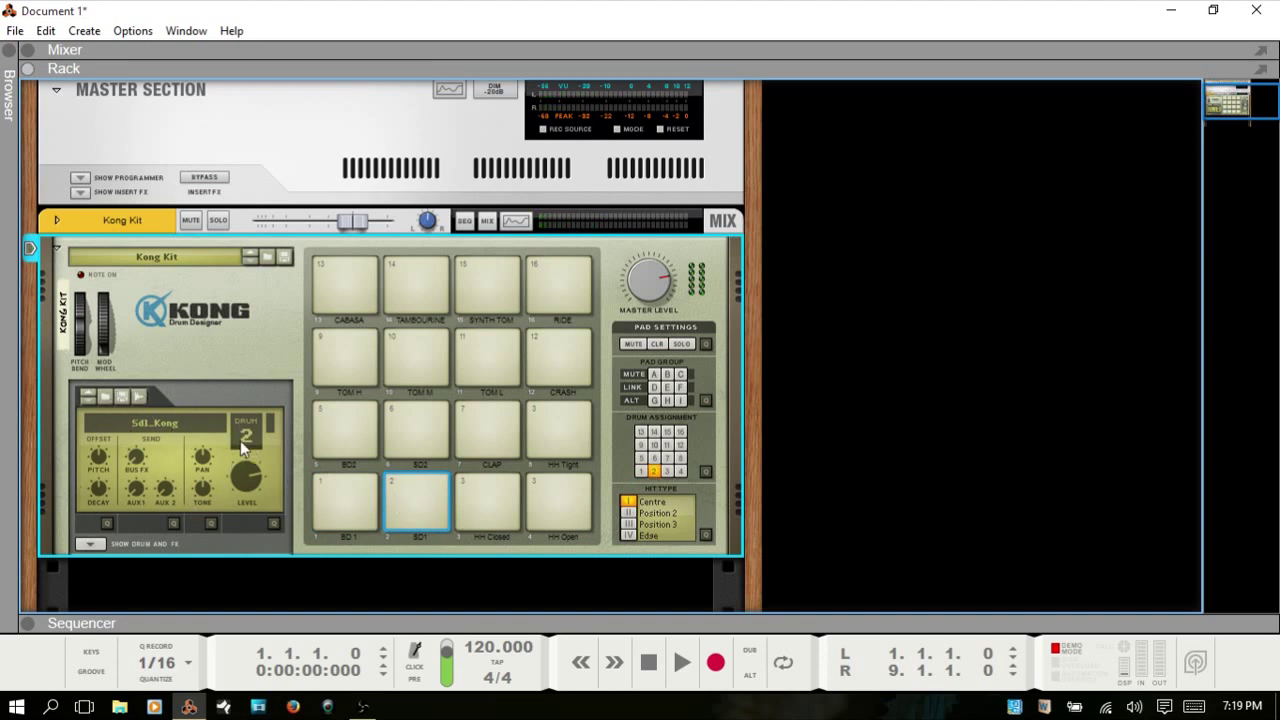
left_click(474, 485)
left_click(552, 498)
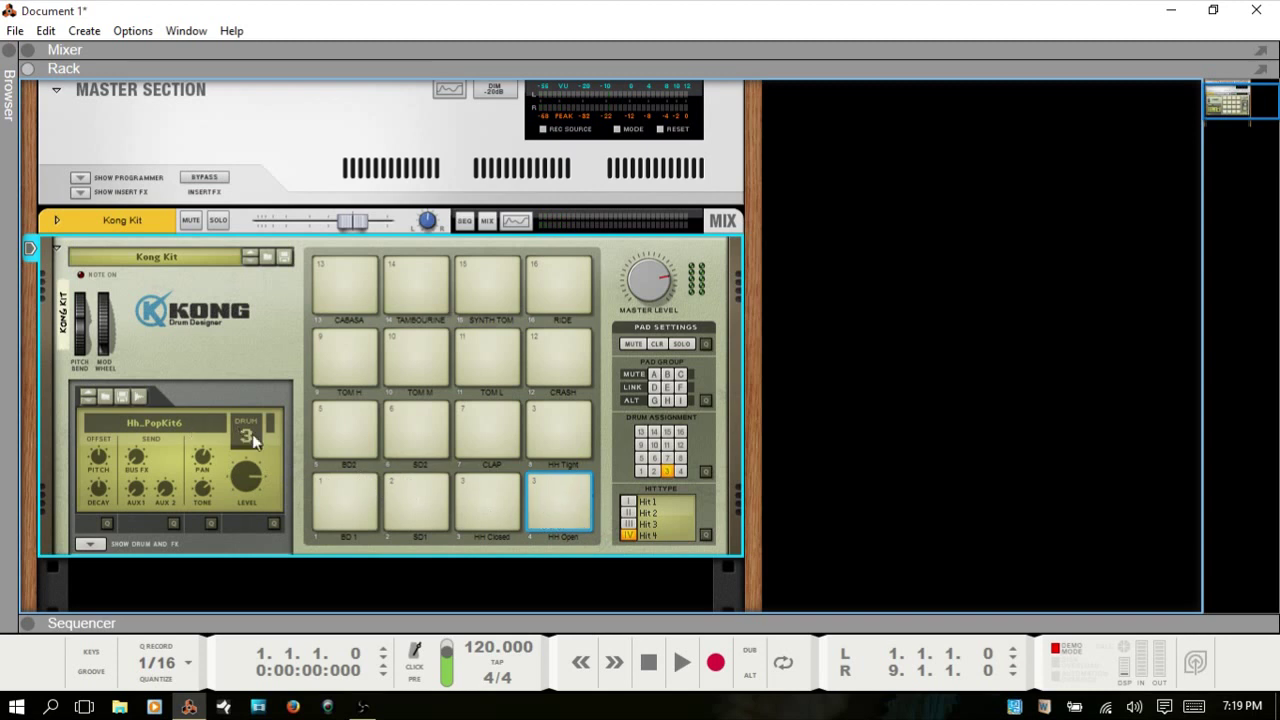
left_click(549, 430)
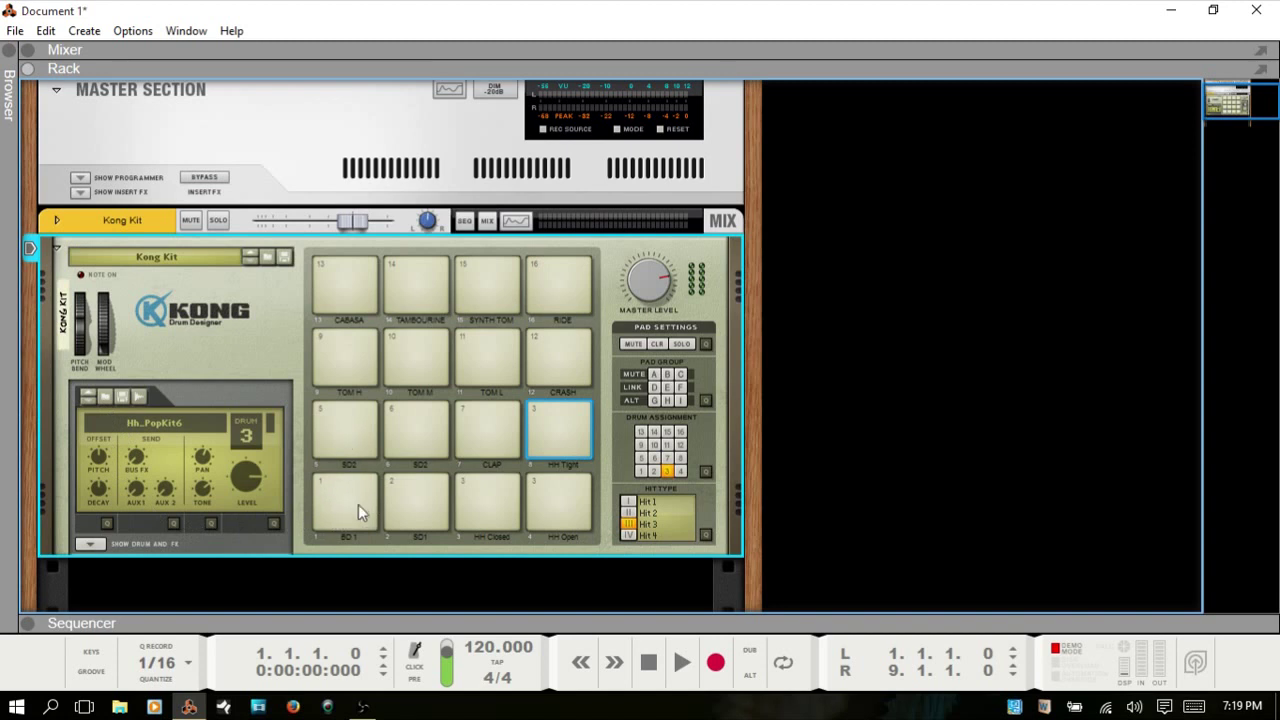
- Cancel the drum patch save, browse up to Kong Sounds & Samples, then hide the browser
left_click(122, 396)
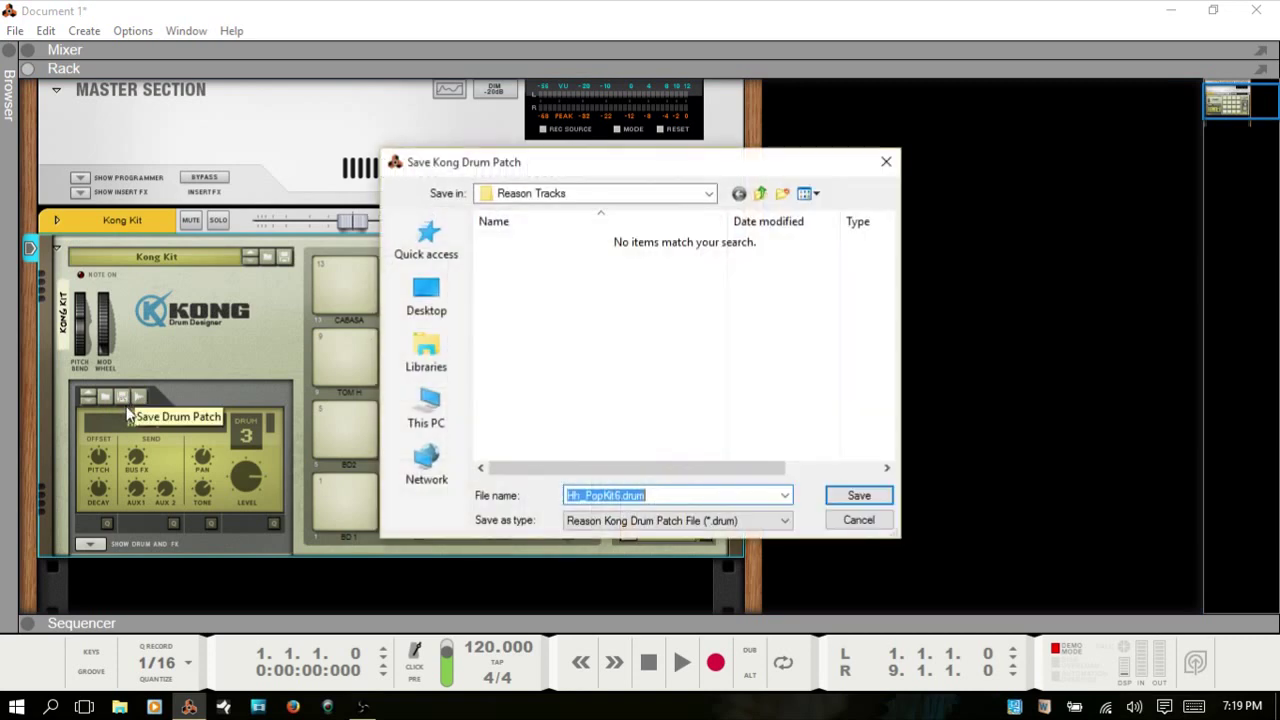
left_click(852, 520)
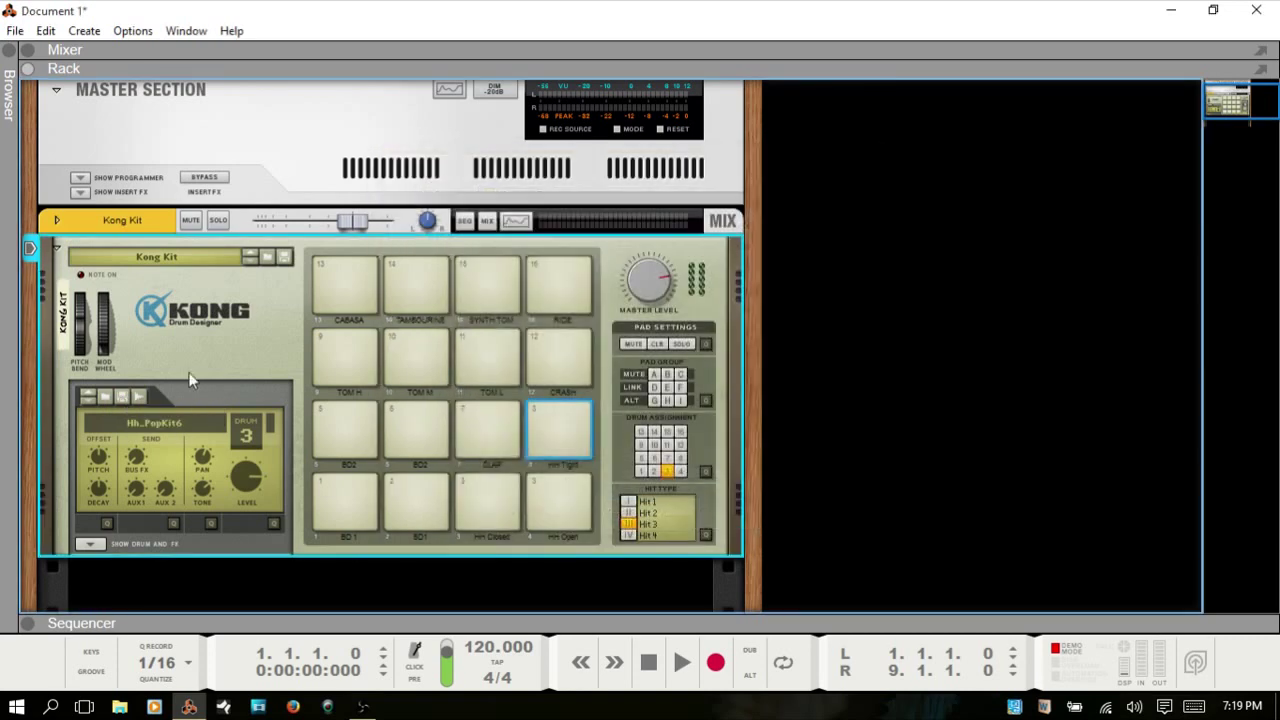
left_click(106, 396)
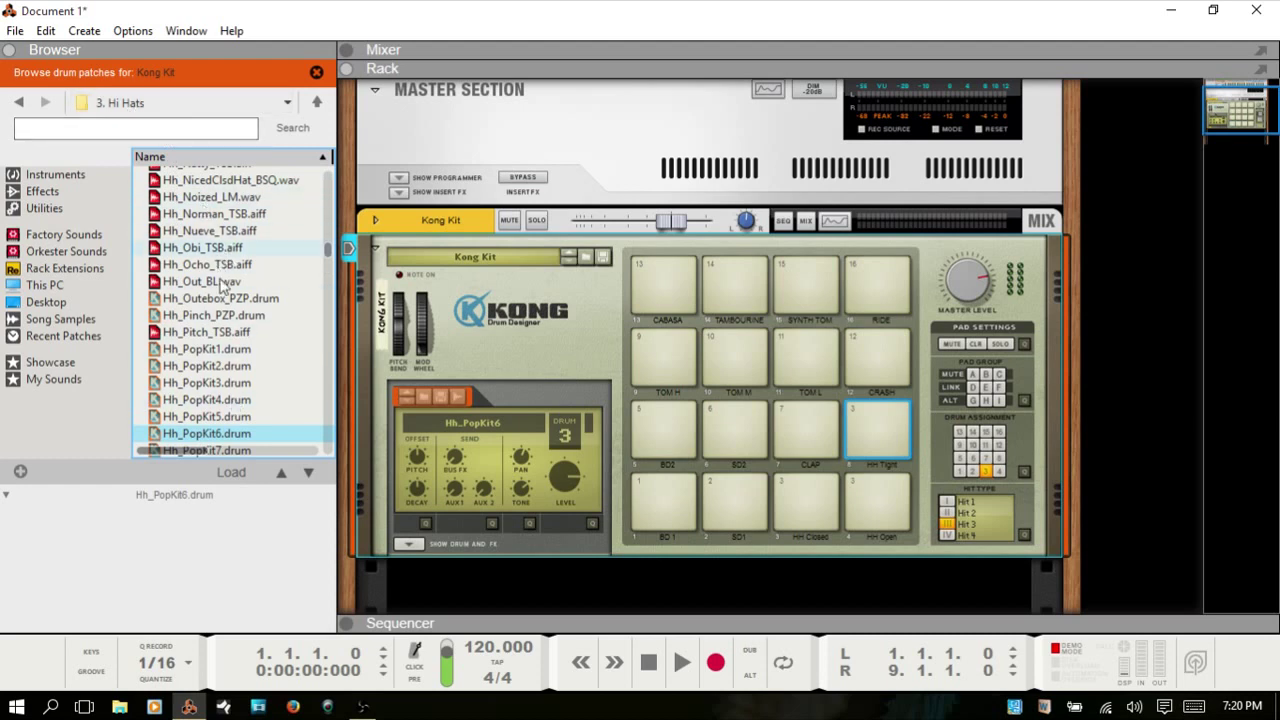
left_click(317, 102)
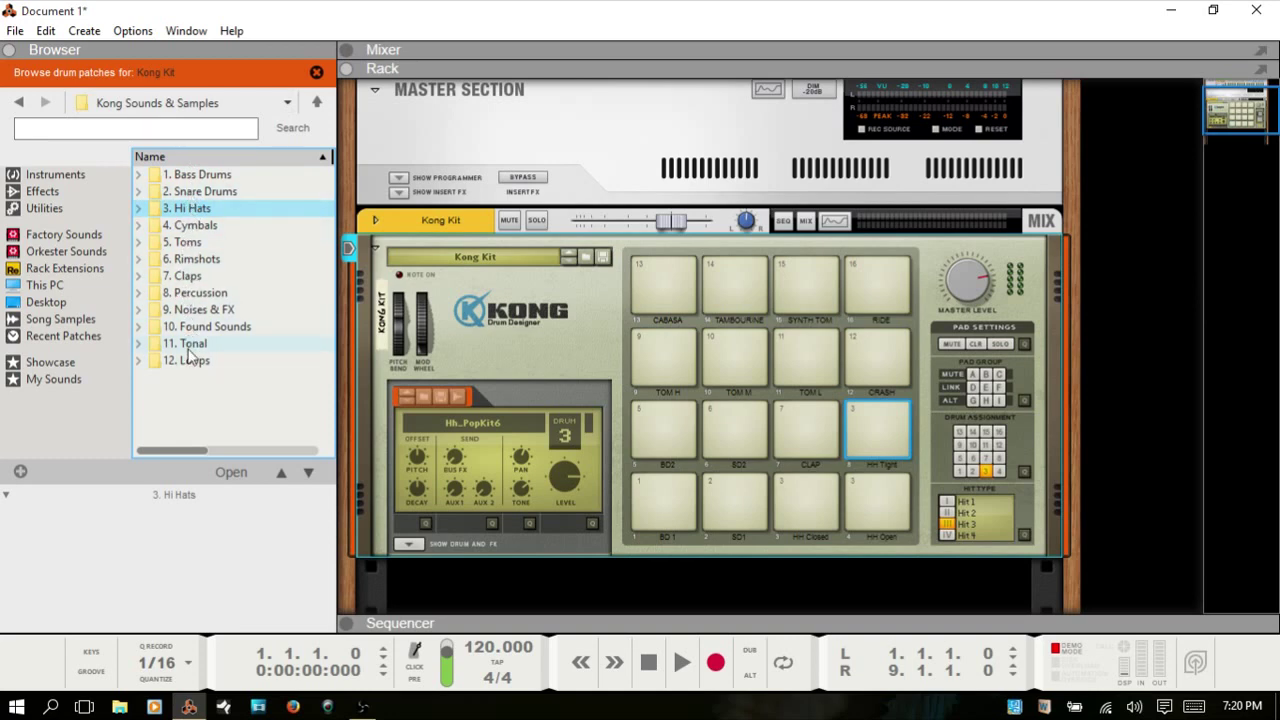
key("F3")
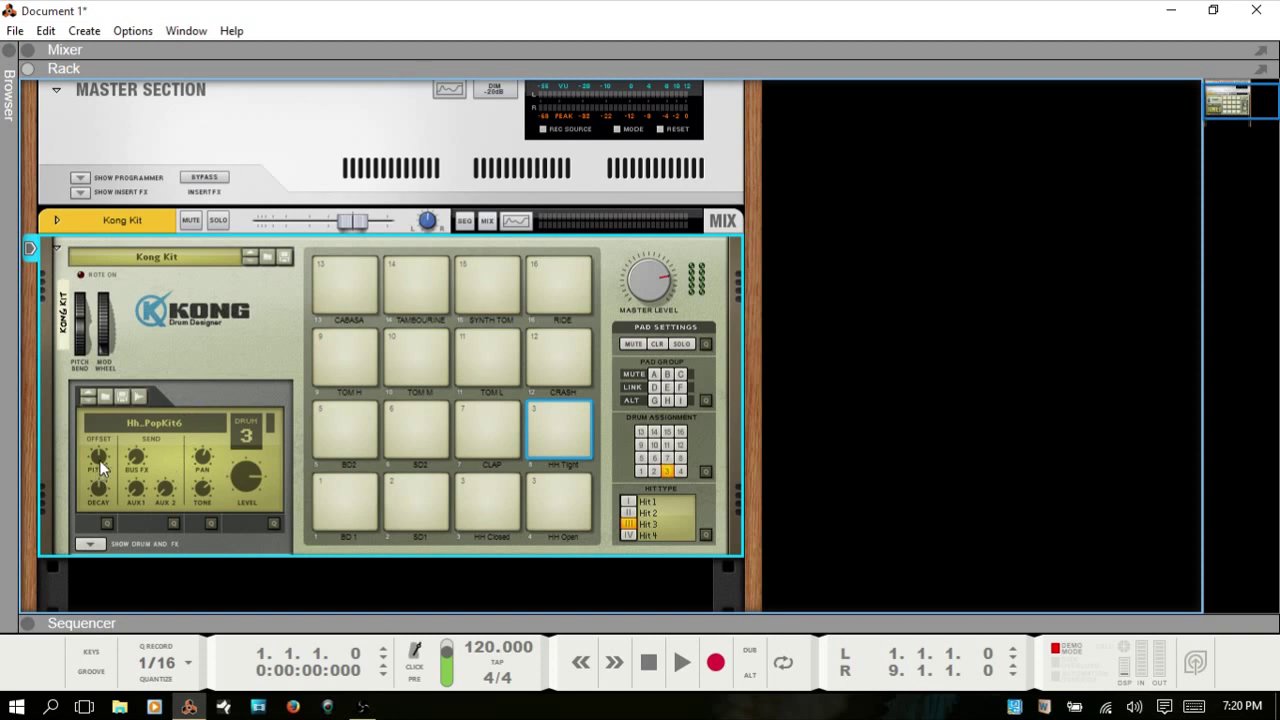
- Select the CLAP pad and audition the drum 7 clap repeatedly
left_click(489, 433)
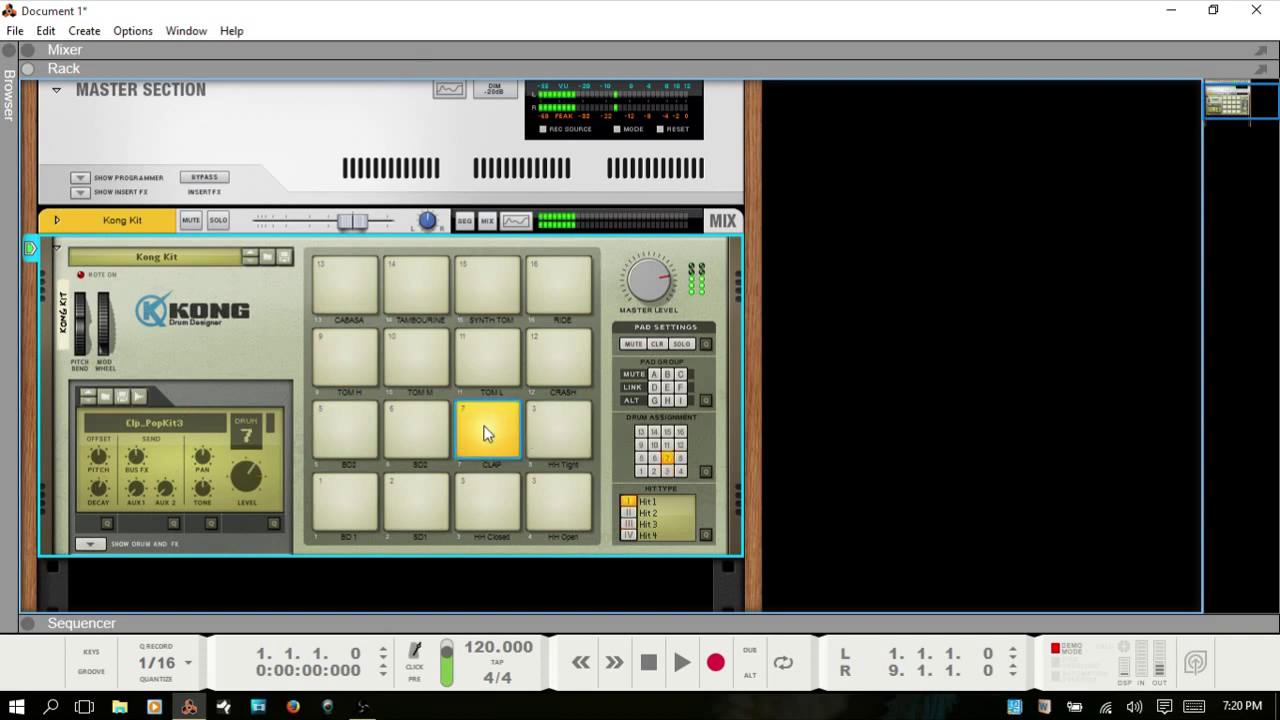
key("F5")
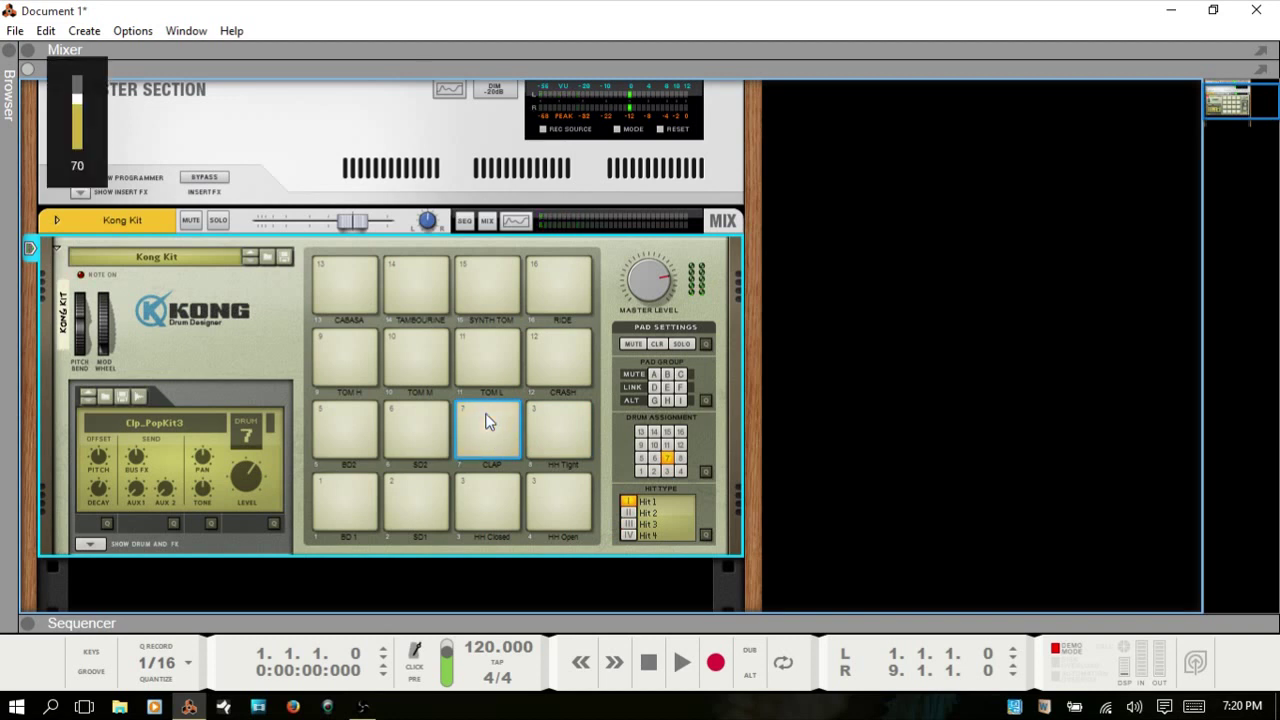
left_click(487, 420)
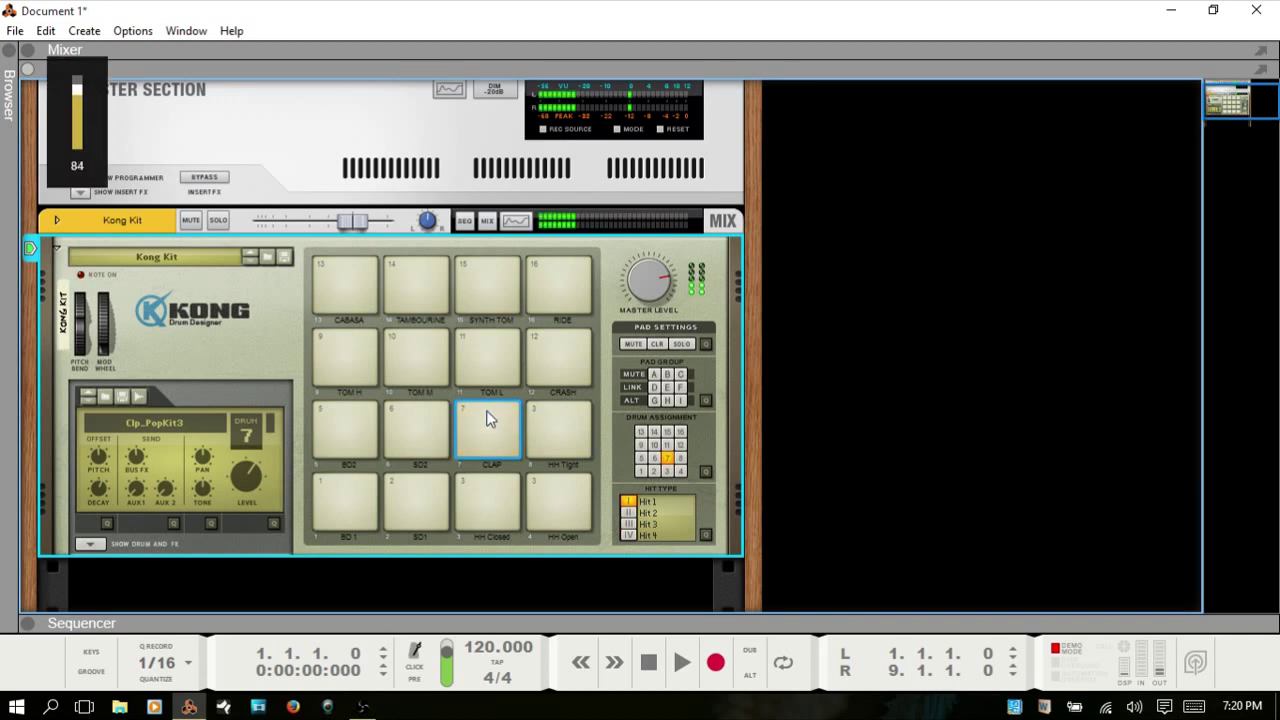
left_click(489, 410)
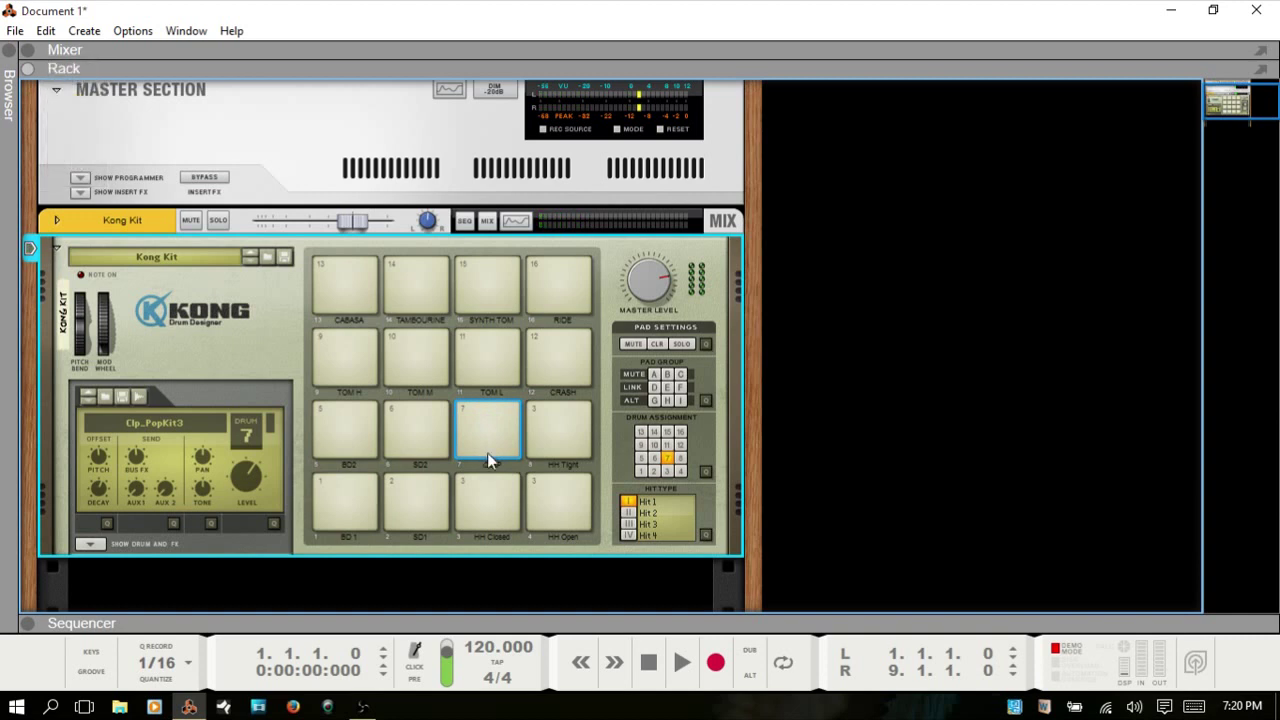
left_click(487, 452)
left_click(487, 441)
left_click(488, 435)
left_click(489, 428)
left_click(489, 423)
left_click(488, 419)
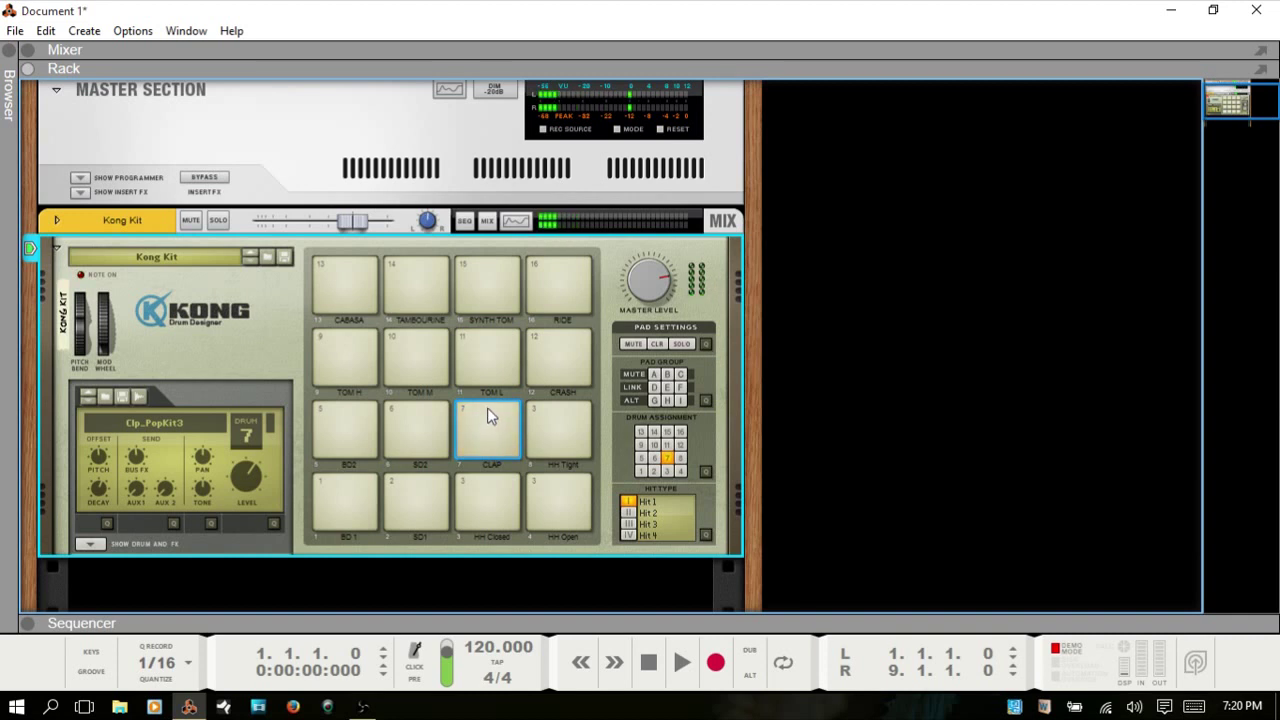
left_click(487, 415)
left_click(487, 410)
- Set the CLAP pitch offset to 19 after trying -52 and 83, auditioning each
left_click_drag(95, 456, 273, 454)
left_click(479, 414)
left_click(483, 430)
left_click_drag(96, 459, 102, 415)
left_click(489, 423)
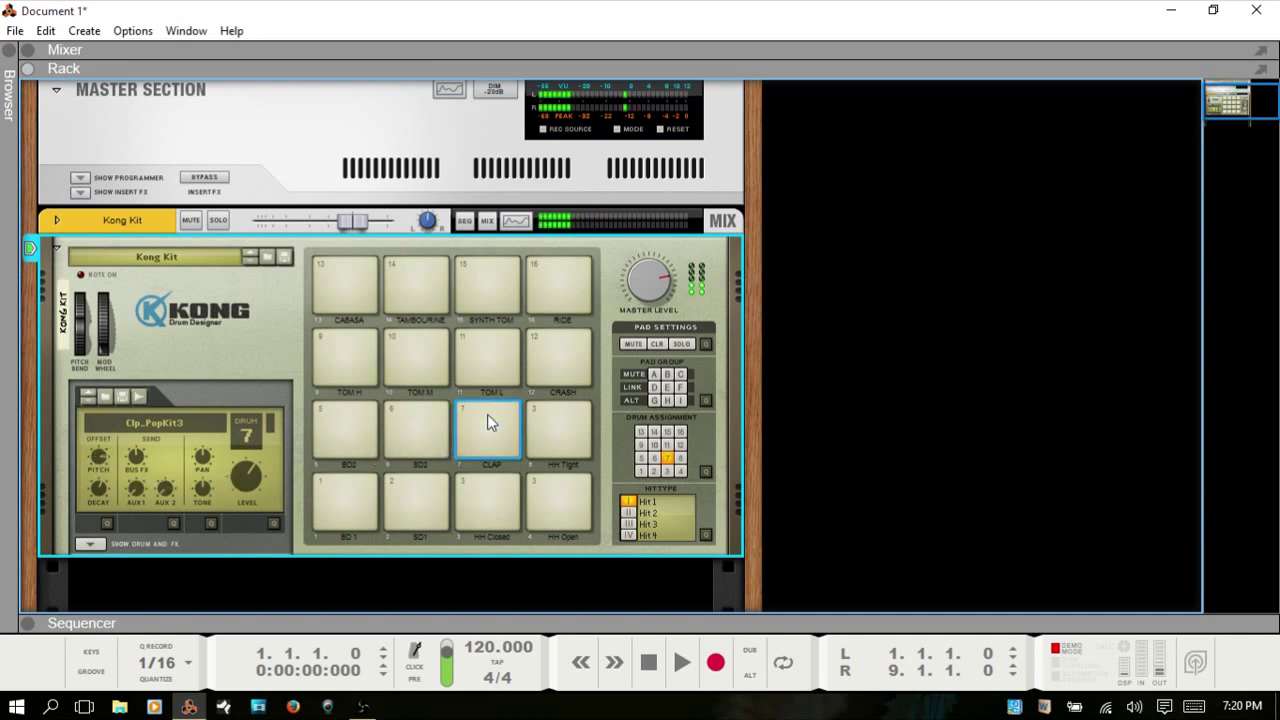
left_click(487, 427)
left_click_drag(97, 455, 96, 481)
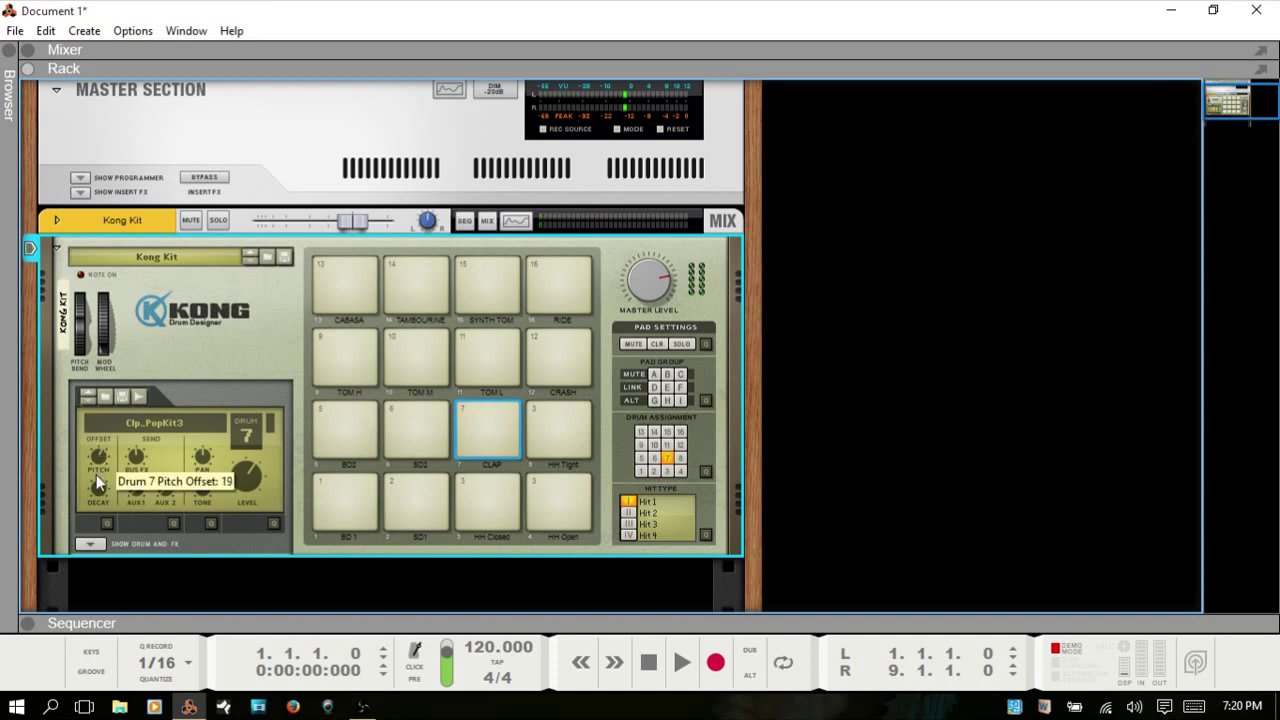
left_click(490, 415)
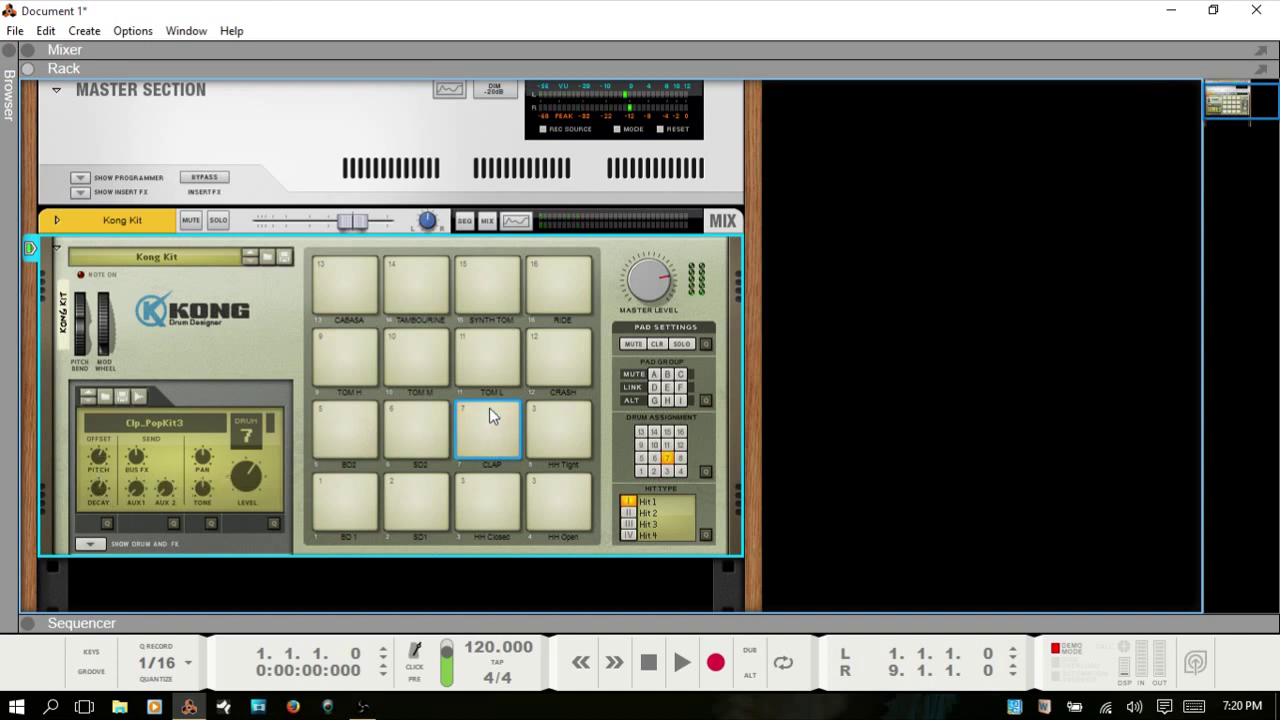
left_click(490, 414)
- Lengthen then shorten the CLAP decay offset toward -60 while auditioning
left_click_drag(97, 491, 104, 462)
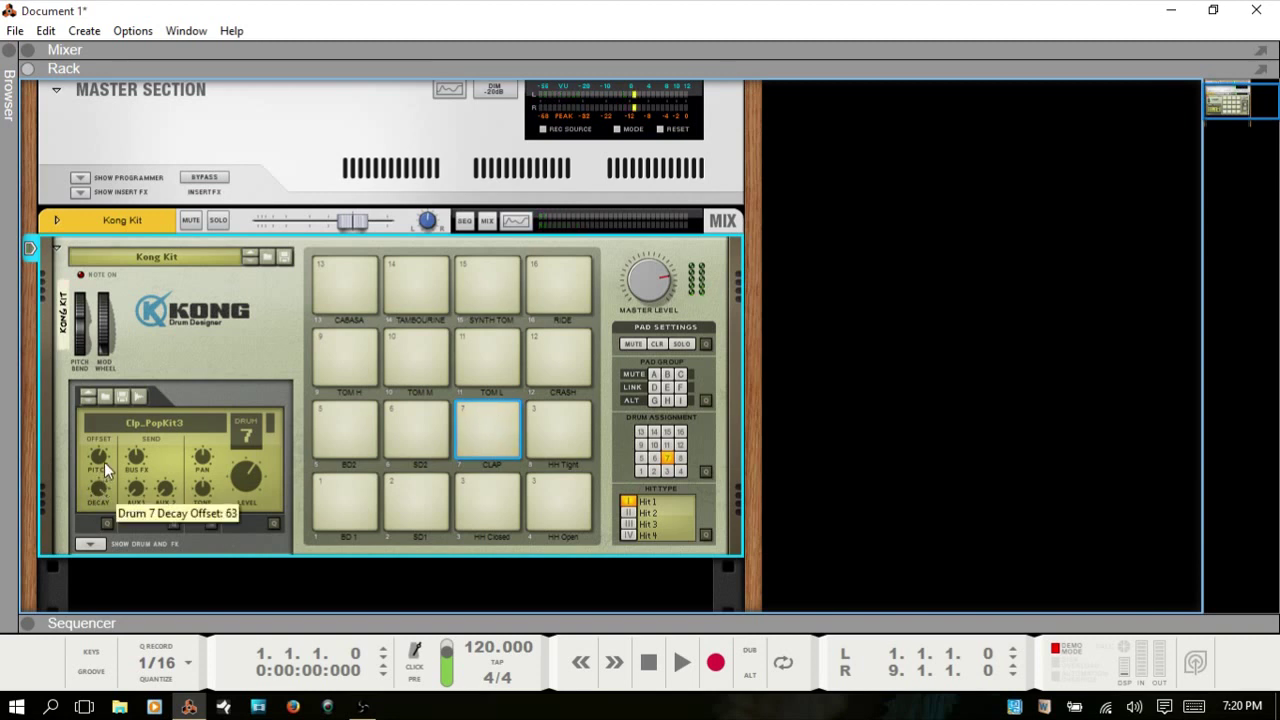
left_click(488, 410)
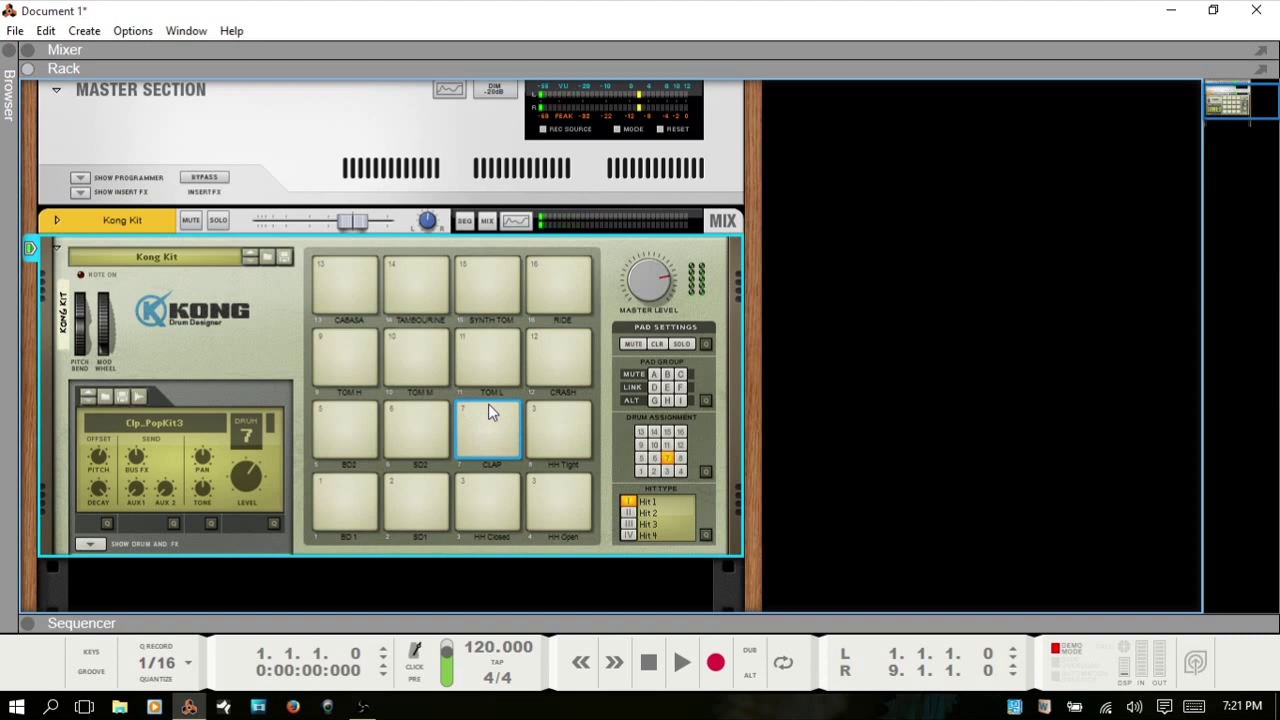
left_click(487, 417)
left_click_drag(103, 497, 102, 530)
- Retune the CLAP decay offset up and back down to -60, auditioning the clap between changes
left_click(482, 420)
left_click(482, 419)
mouse_move(93, 491)
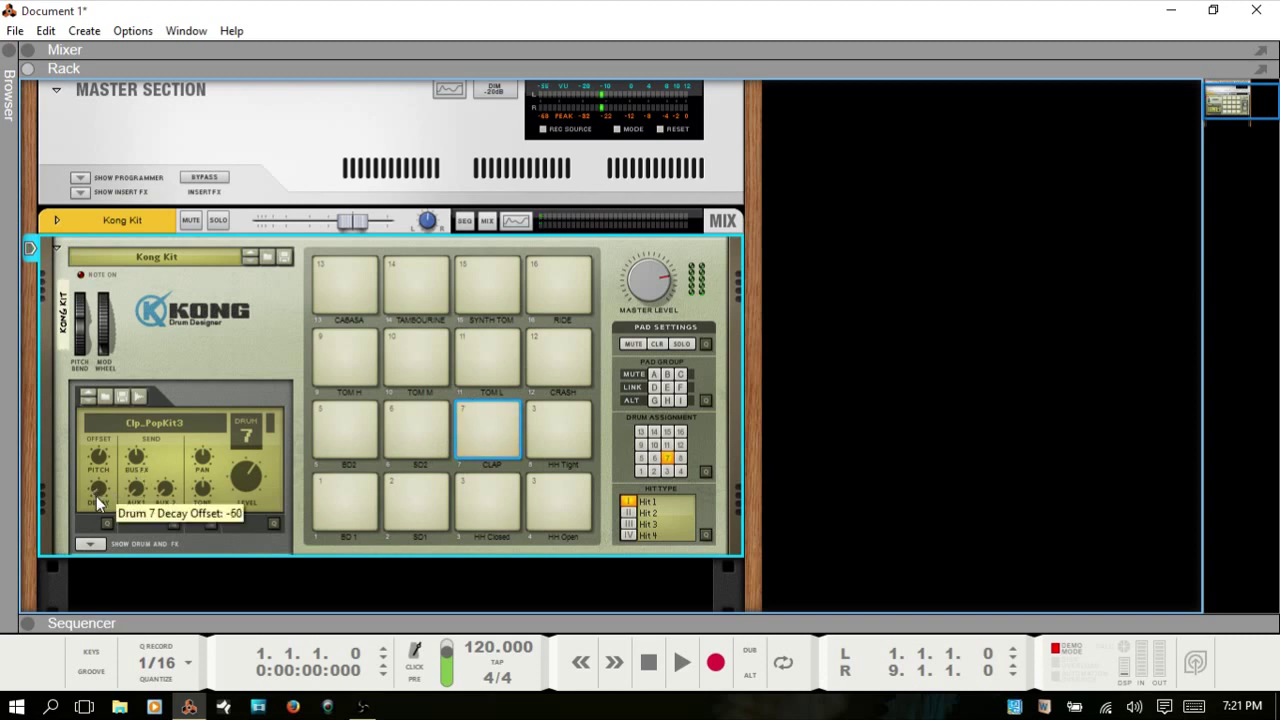
left_click_drag(96, 496, 97, 484)
left_click(491, 420)
left_click(491, 418)
mouse_move(103, 487)
left_click(483, 413)
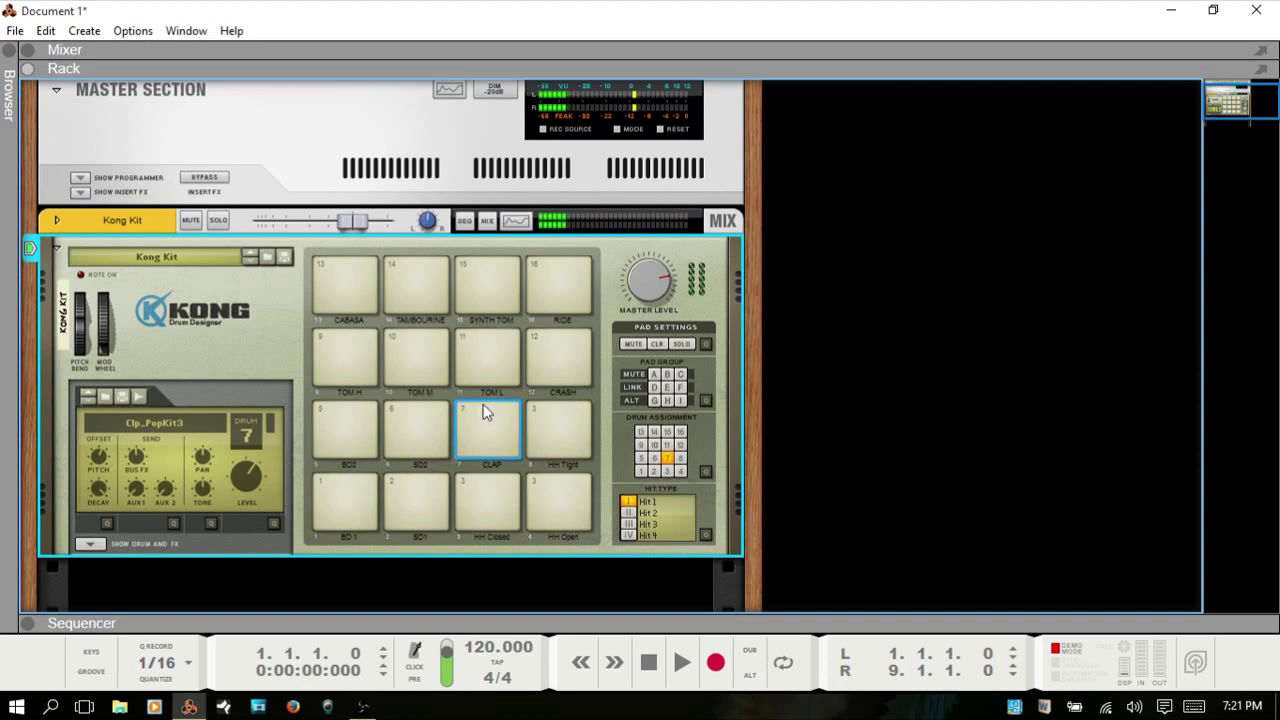
left_click(483, 413)
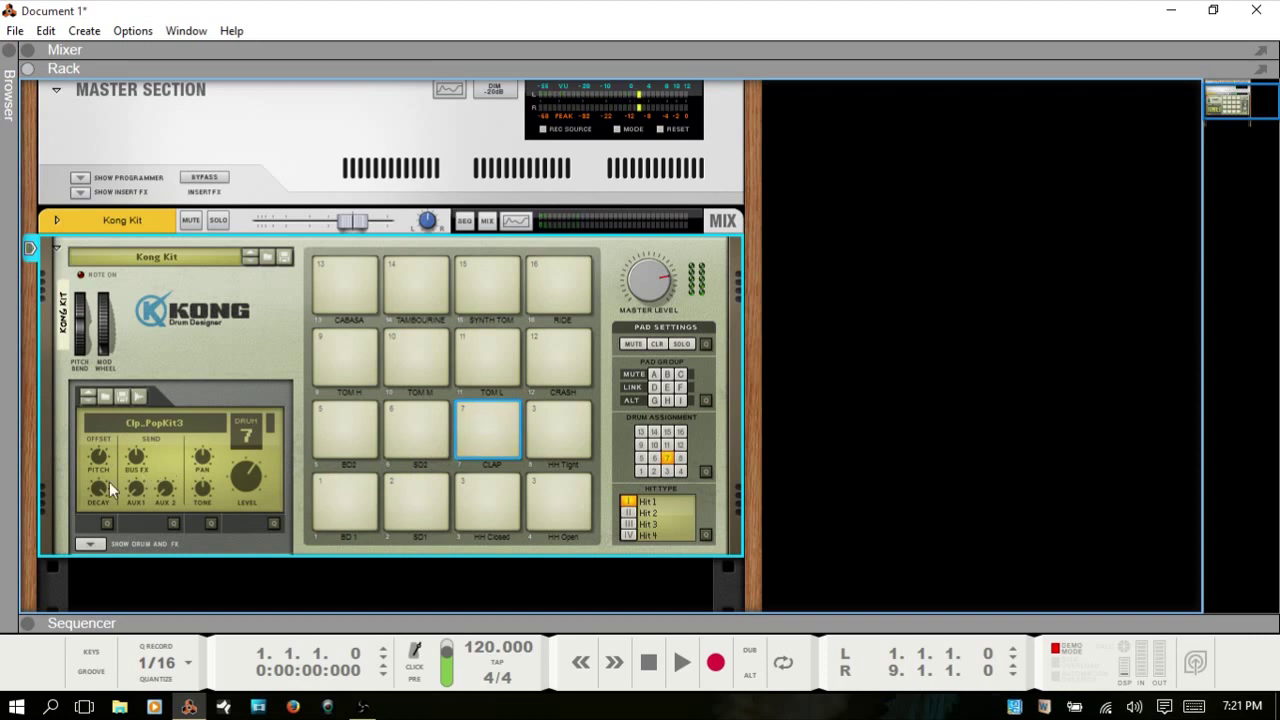
left_click_drag(95, 491, 97, 517)
- Check the HH Tight, SD2 and BD2 drums, then return to the CLAP drum
left_click(562, 438)
left_click(431, 441)
left_click(345, 432)
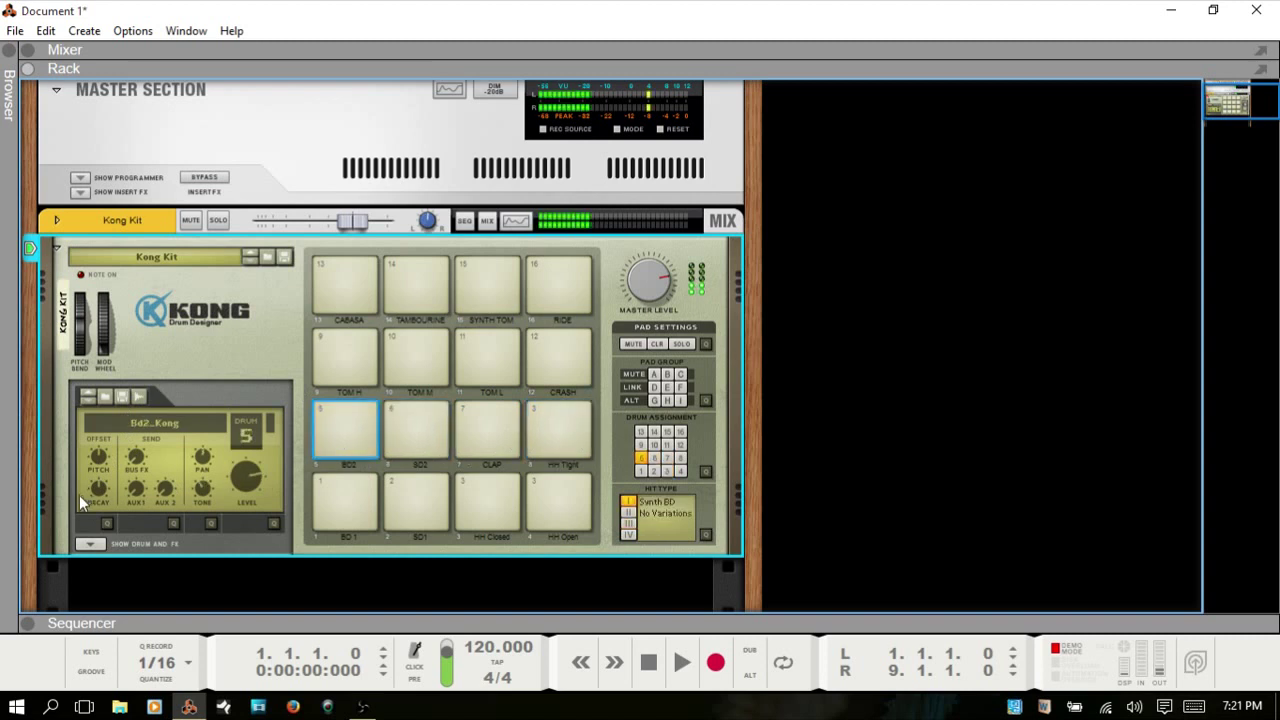
left_click(494, 437)
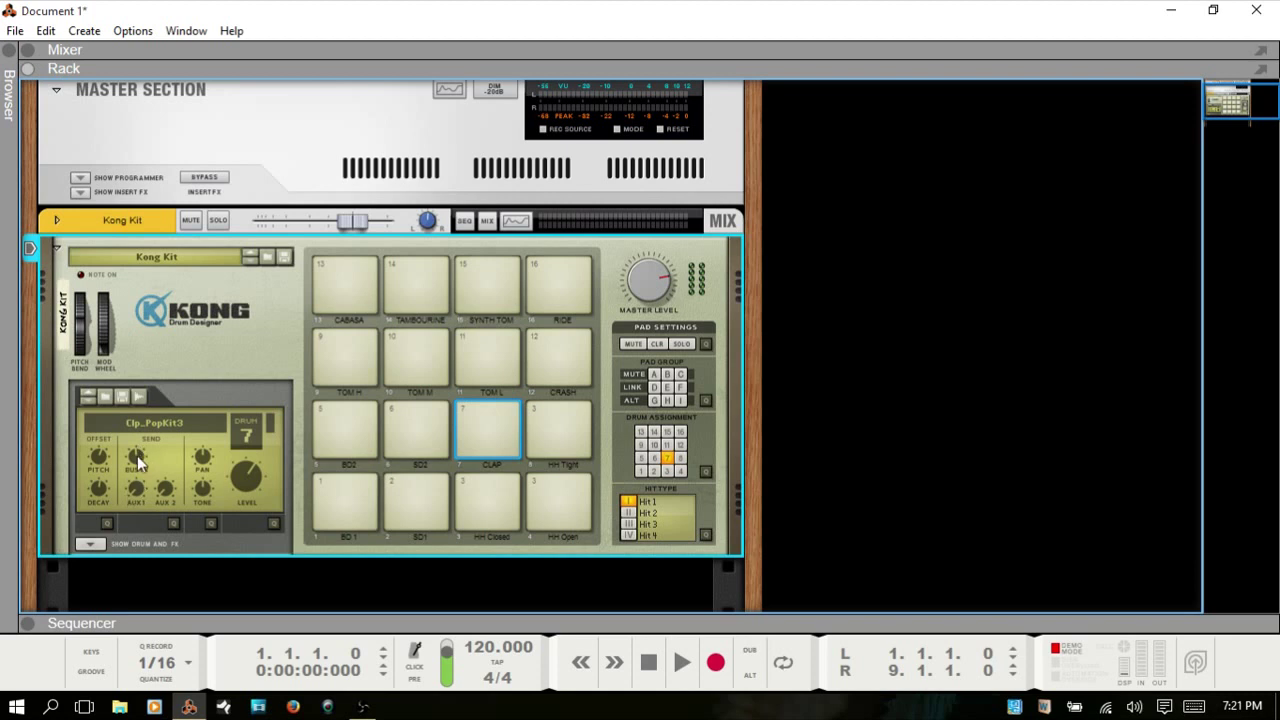
- Show the drum and FX sections and load a Tape Echo into the CLAP's Bus FX slot
left_click(90, 544)
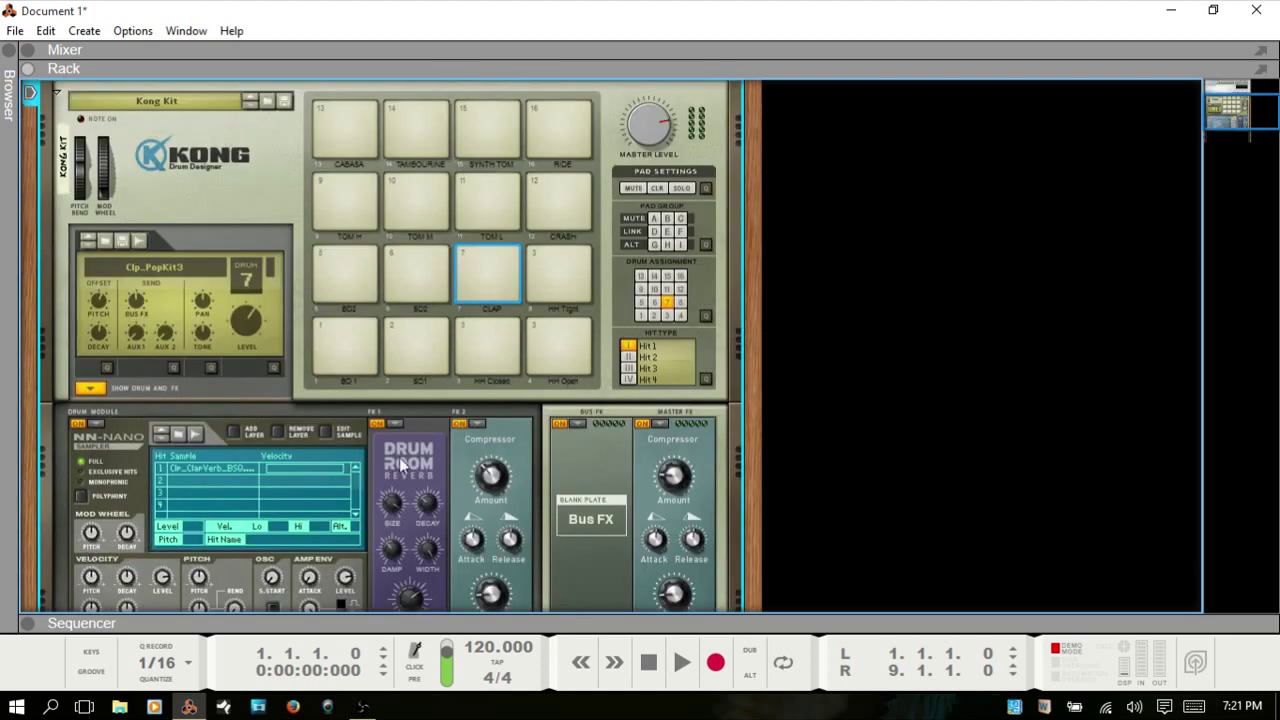
left_click(579, 423)
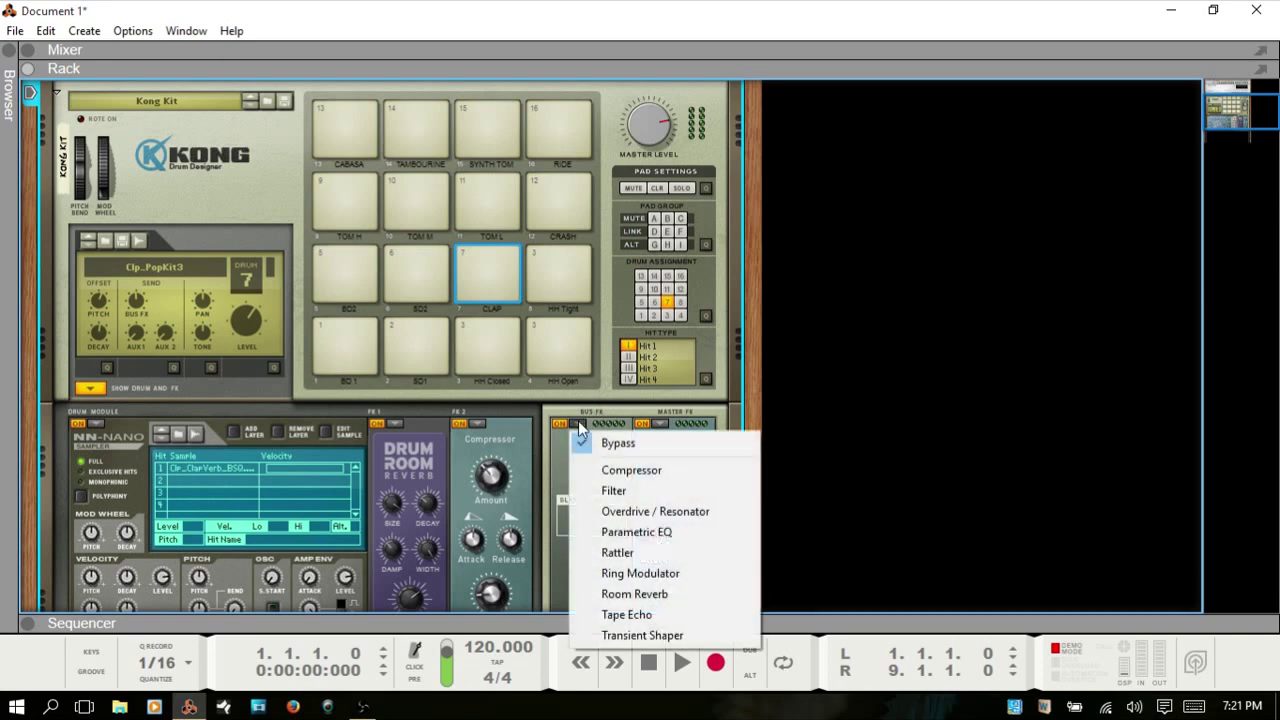
left_click(628, 614)
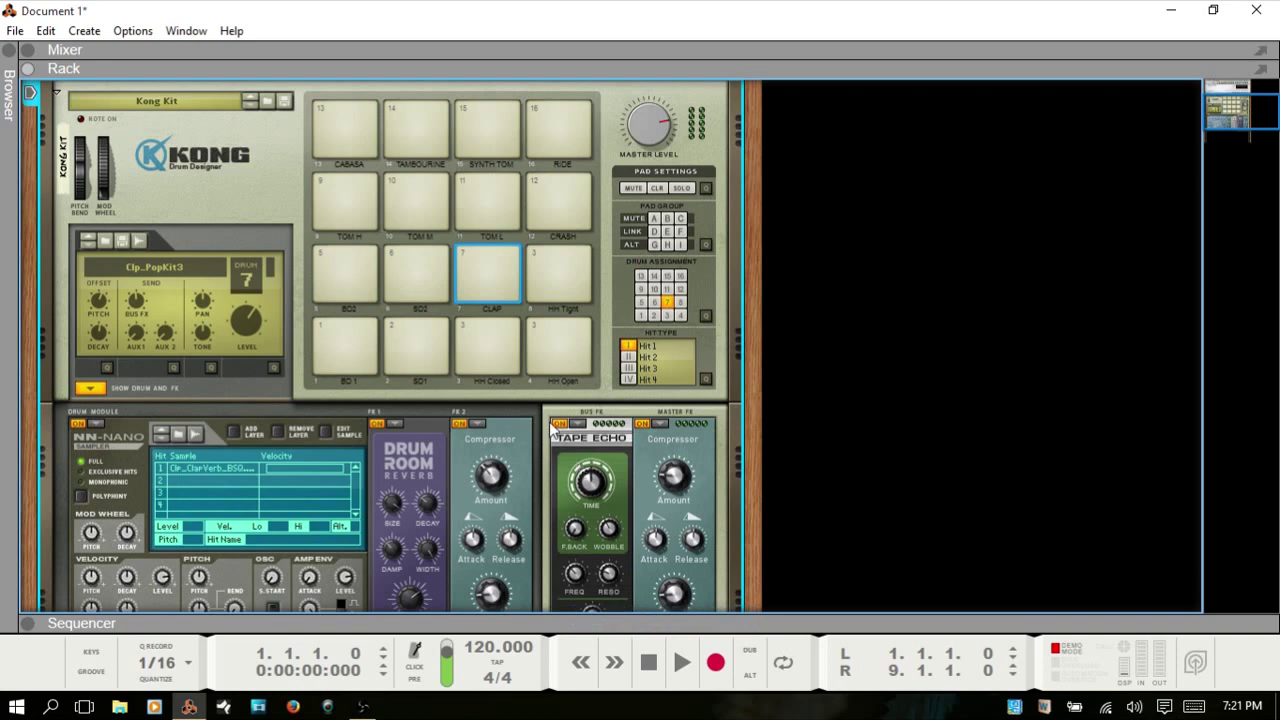
- Audition the CLAP through the Tape Echo while tweaking it, lowering the Bus FX send to 14
left_click(494, 262)
left_click(489, 256)
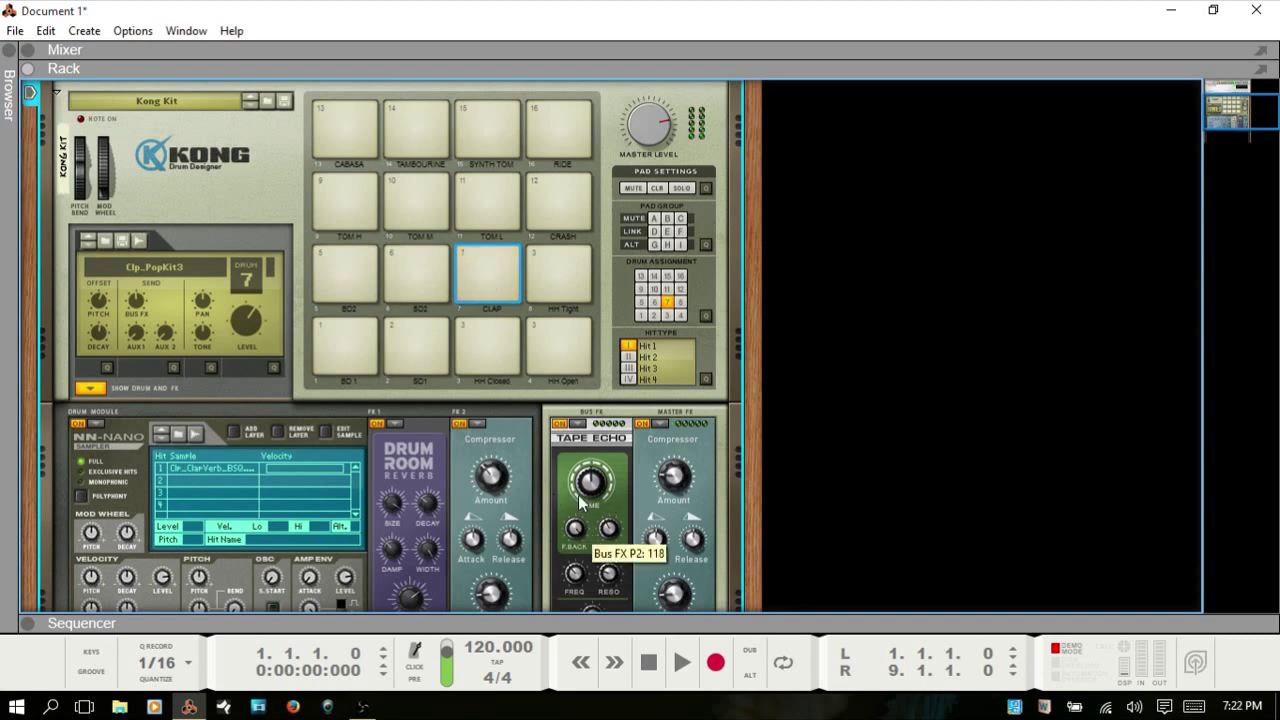
left_click(479, 252)
left_click(487, 258)
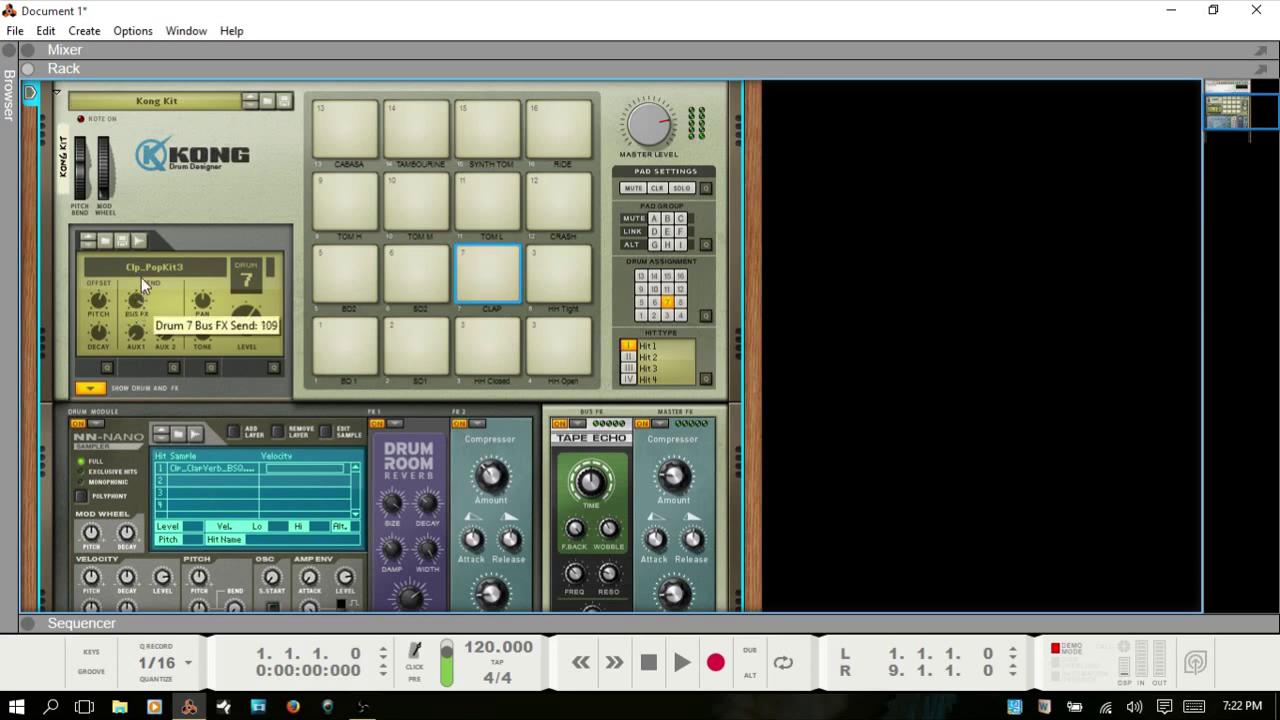
left_click(477, 252)
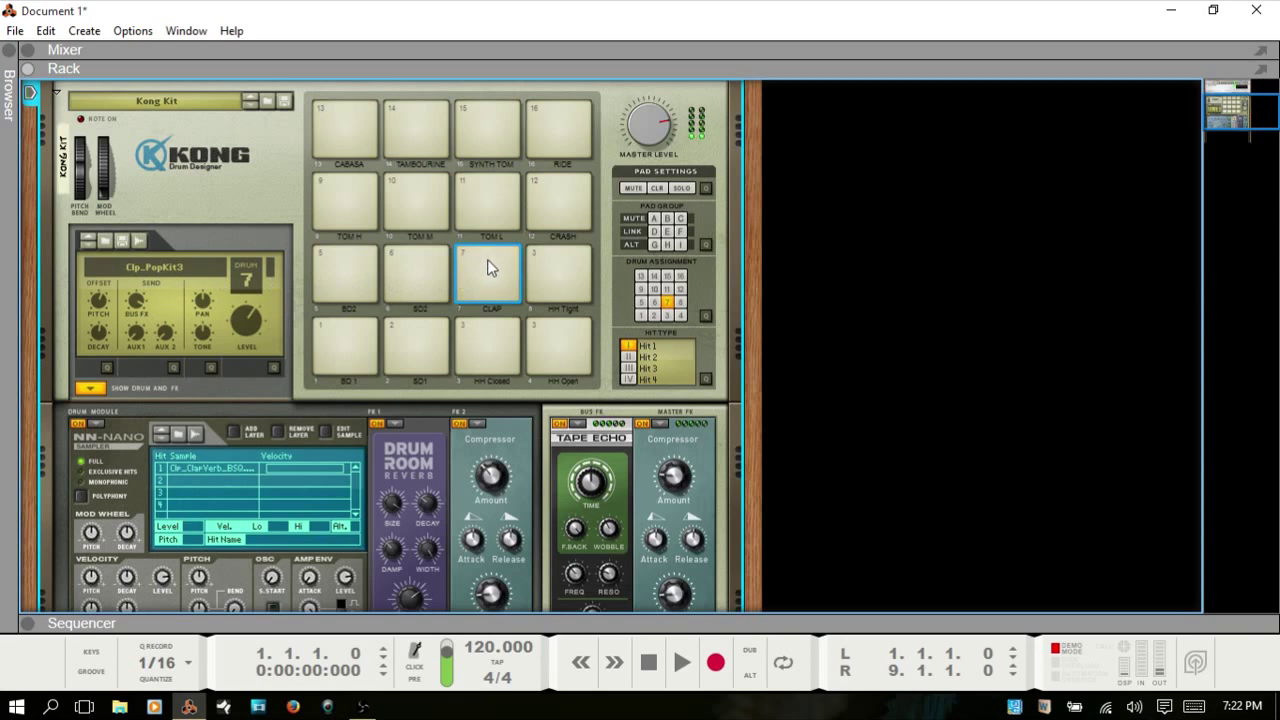
left_click(486, 264)
left_click(487, 264)
left_click(489, 268)
mouse_move(133, 300)
key("Tab")
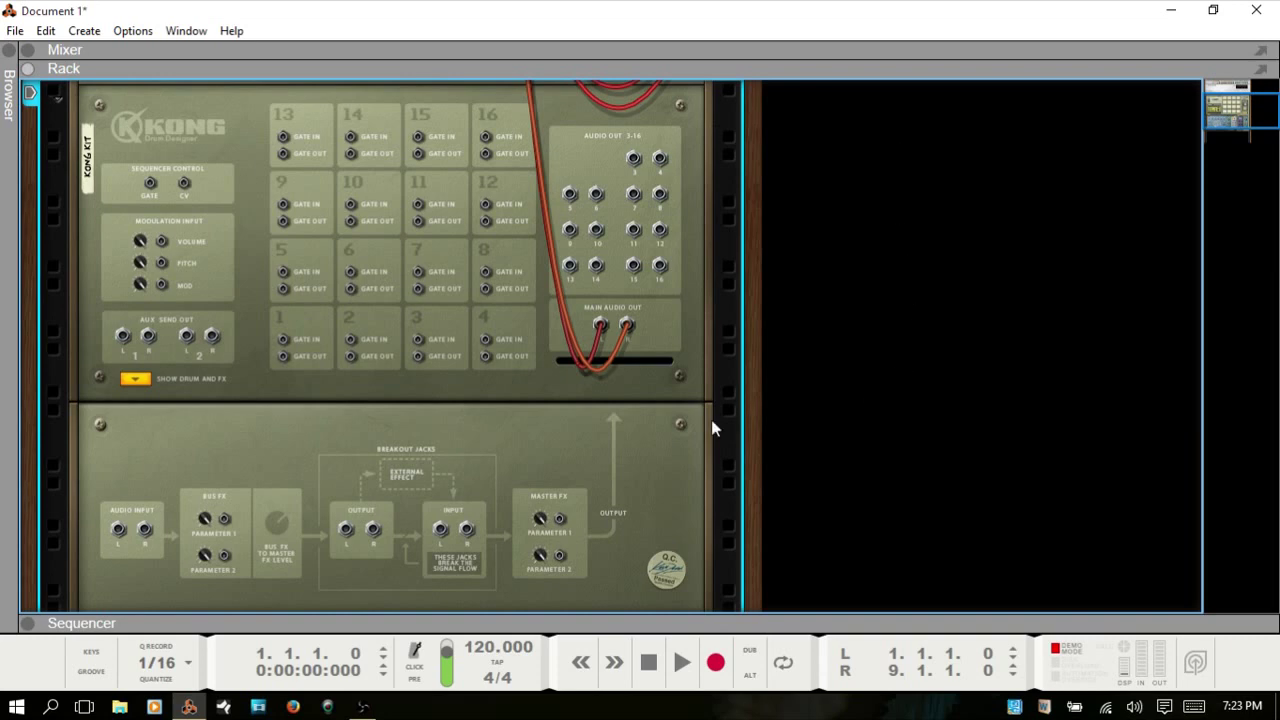
key("Tab")
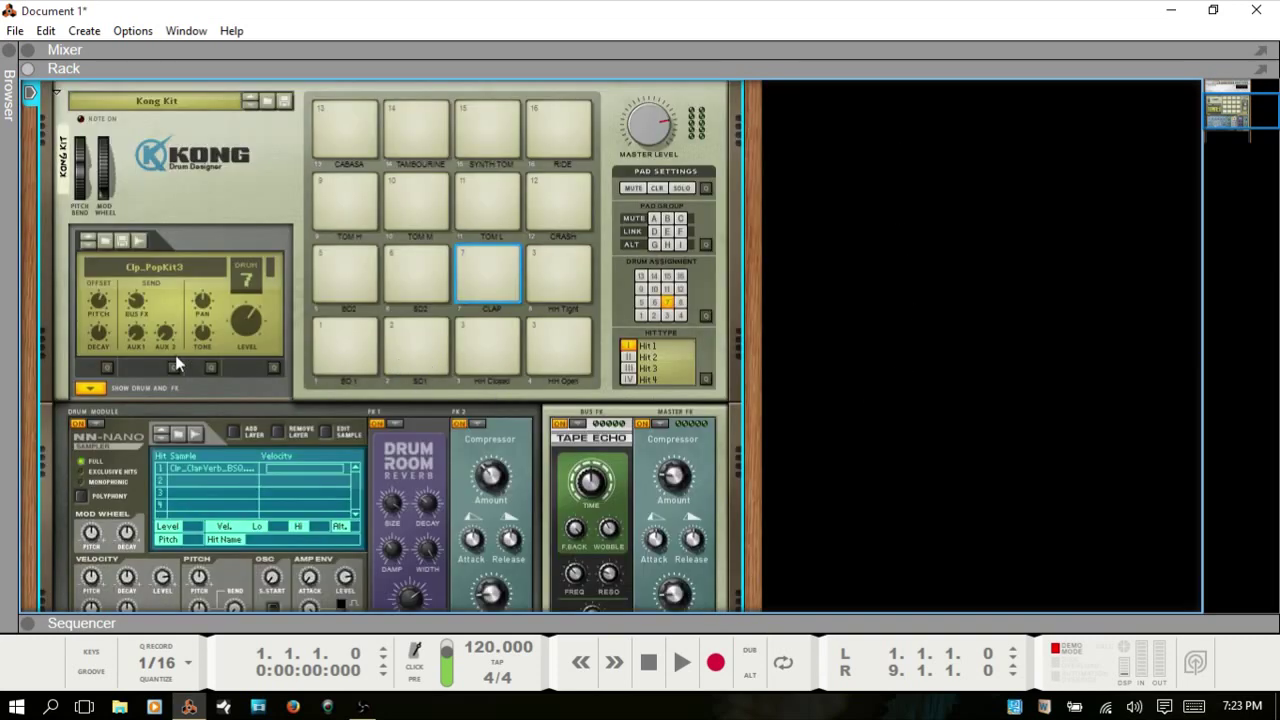
- Audition the CLAP drum and raise its Tone to 40
left_click(488, 274)
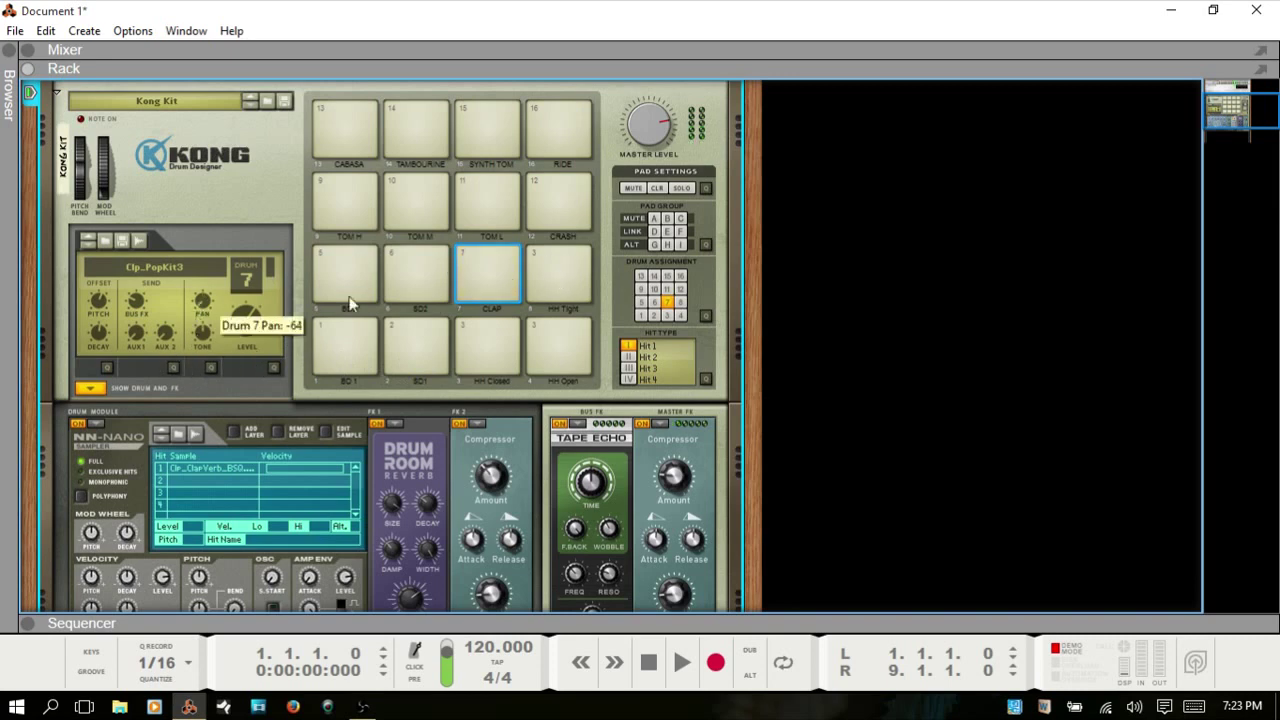
left_click(488, 210)
left_click(488, 265)
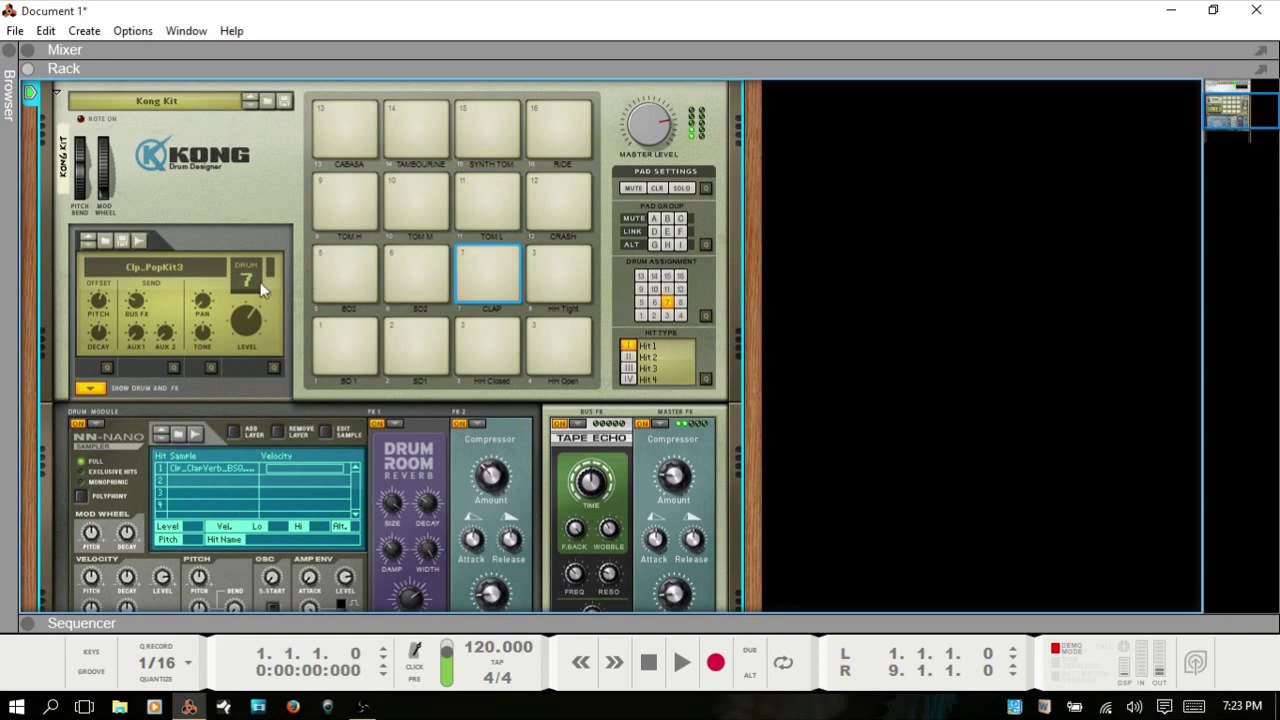
left_click(489, 266)
left_click_drag(203, 340, 205, 312)
left_click(487, 268)
left_click(490, 256)
key("XF86AudioRaiseVolume")
left_click(486, 261)
- Turn up the Kong Kit's master level and adjust the CLAP drum level
mouse_move(200, 350)
mouse_move(244, 327)
left_click_drag(652, 114, 640, 146)
mouse_move(254, 316)
left_mouse_down()
mouse_move(256, 305)
mouse_move(257, 322)
left_mouse_up()
- Step through the BD2, TOM H, CABASA, TAMBOURINE and SD2 pads, then show the Pitch/Decay Quick Edit grid
left_click(342, 262)
left_click(344, 238)
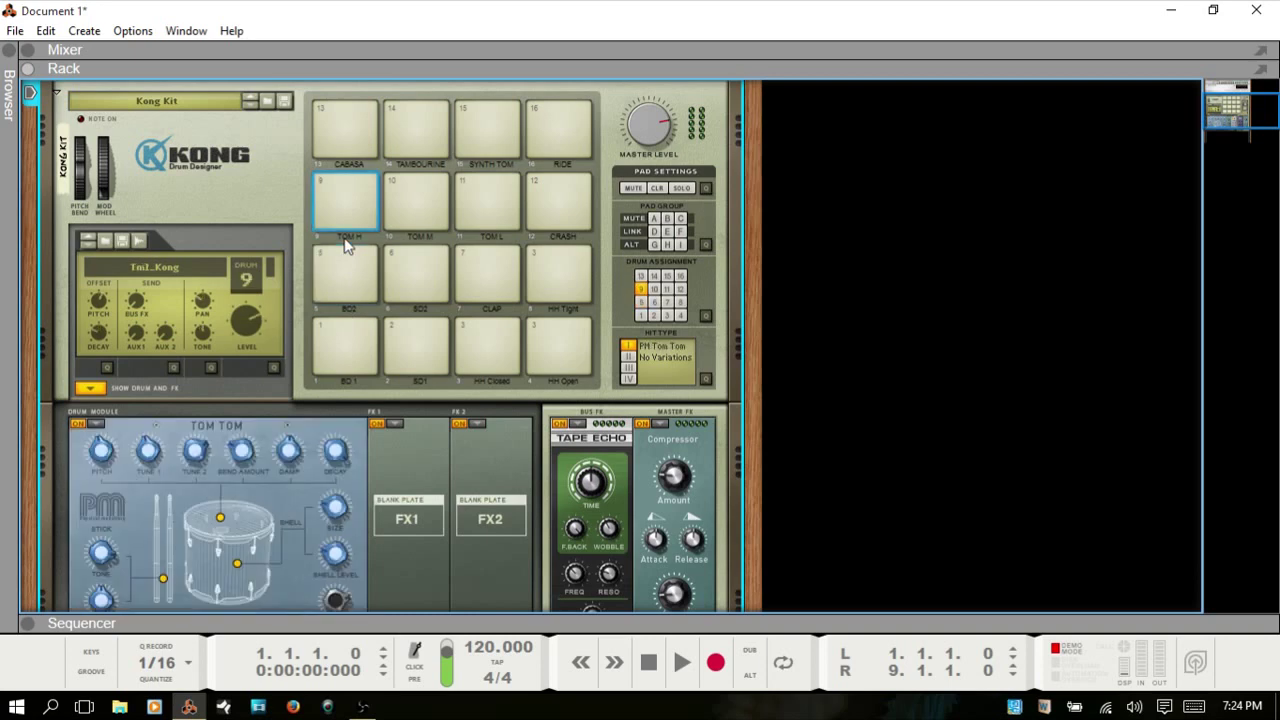
left_click(344, 152)
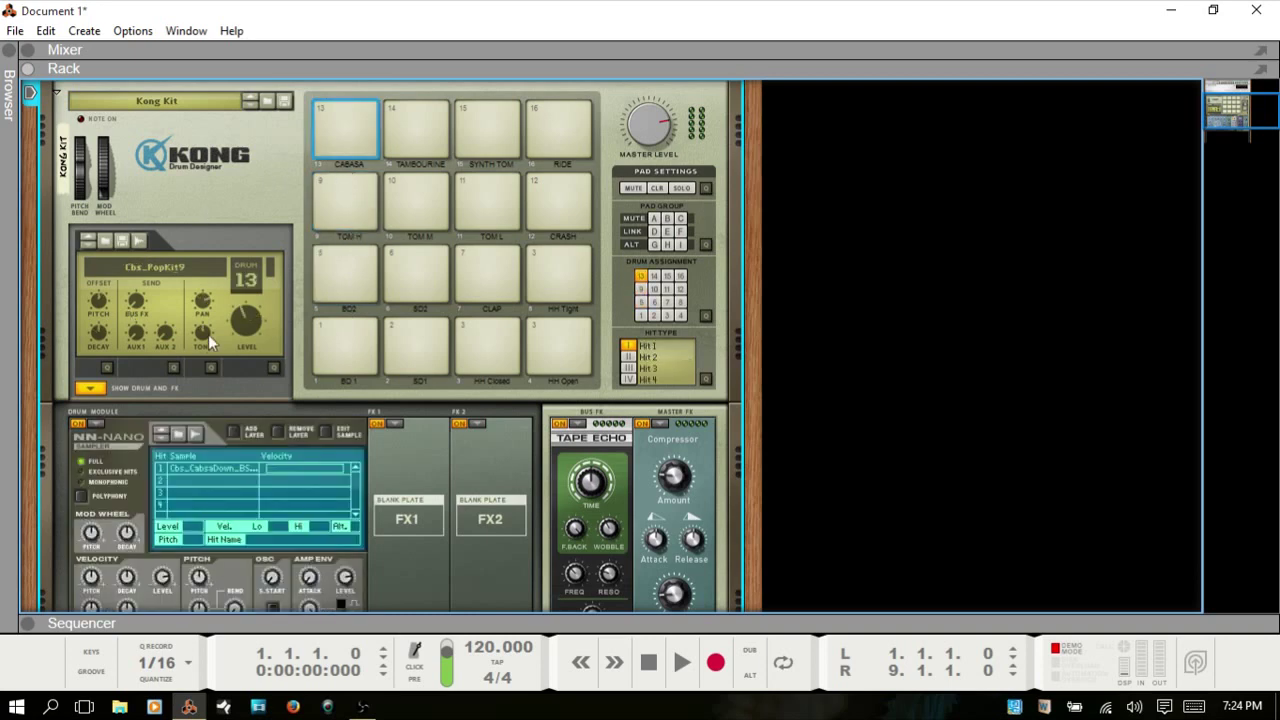
left_click(418, 152)
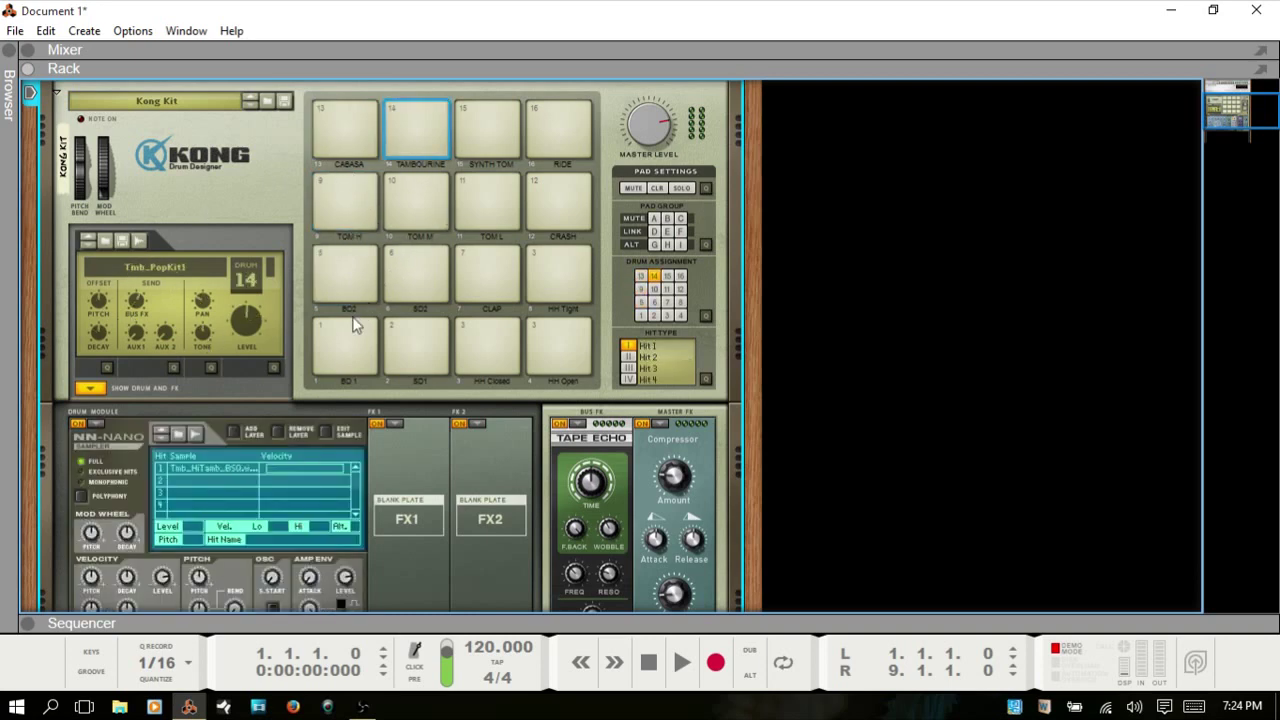
left_click(421, 276)
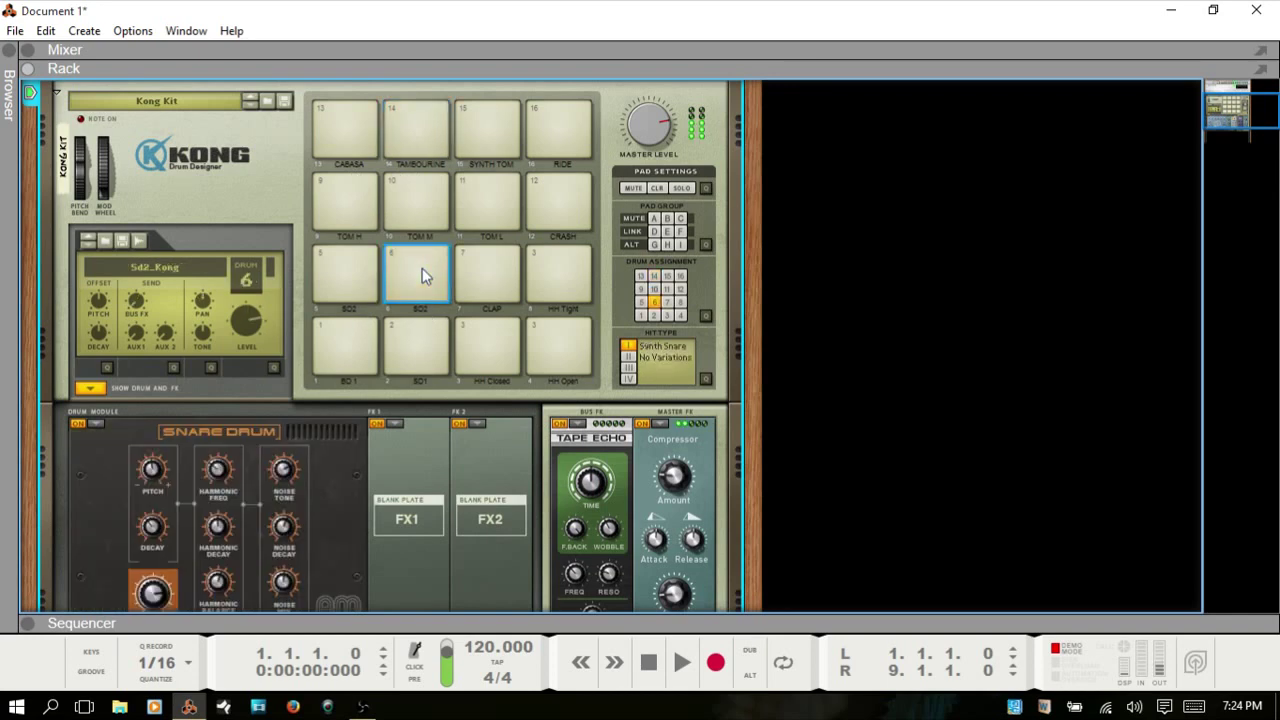
left_click(106, 369)
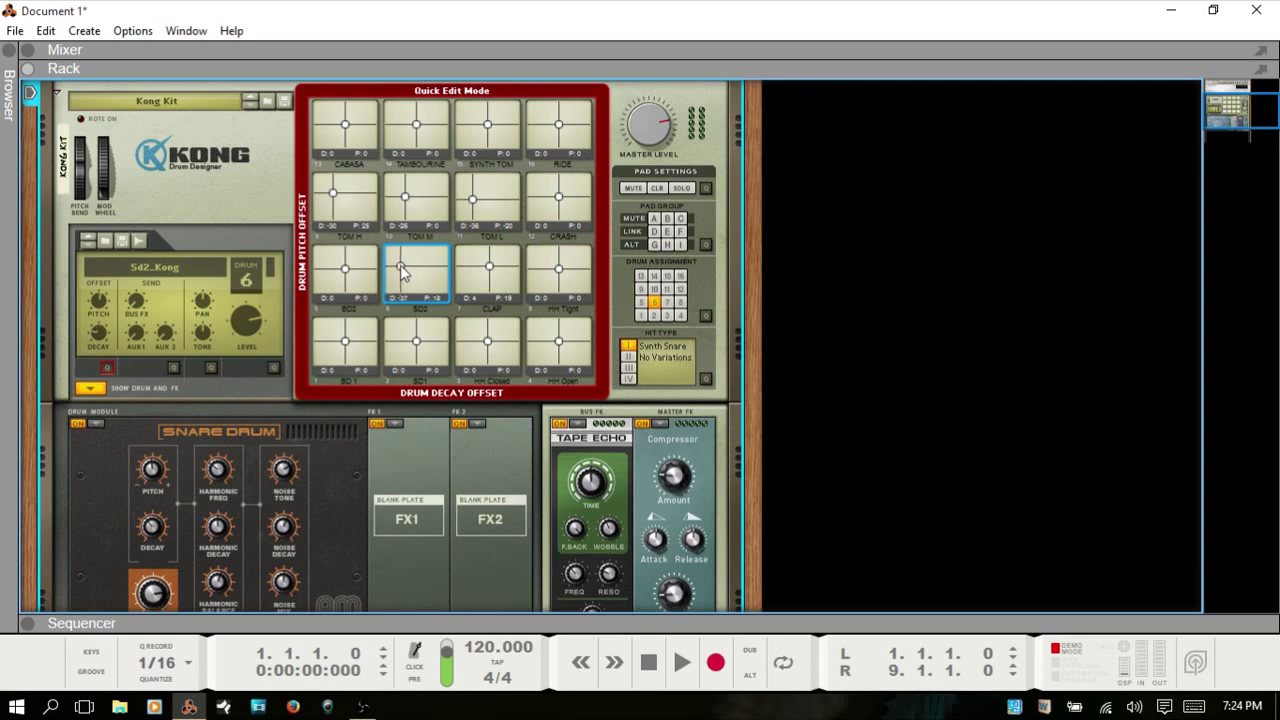
- Drag SD2's crosshair until it has decay offset 4 and pitch offset 6
mouse_move(400, 267)
left_mouse_down()
mouse_move(430, 270)
mouse_move(415, 272)
left_mouse_up()
mouse_move(418, 280)
left_mouse_down()
mouse_move(419, 256)
mouse_move(421, 274)
mouse_move(418, 261)
mouse_move(403, 276)
mouse_move(446, 271)
mouse_move(415, 277)
mouse_move(409, 262)
mouse_move(418, 280)
mouse_move(444, 273)
mouse_move(383, 285)
mouse_move(396, 289)
mouse_move(415, 264)
left_mouse_up()
- Return the pads to normal, then raise SD2's Aux 2 send to 94 in Drum Send mode
left_click(107, 368)
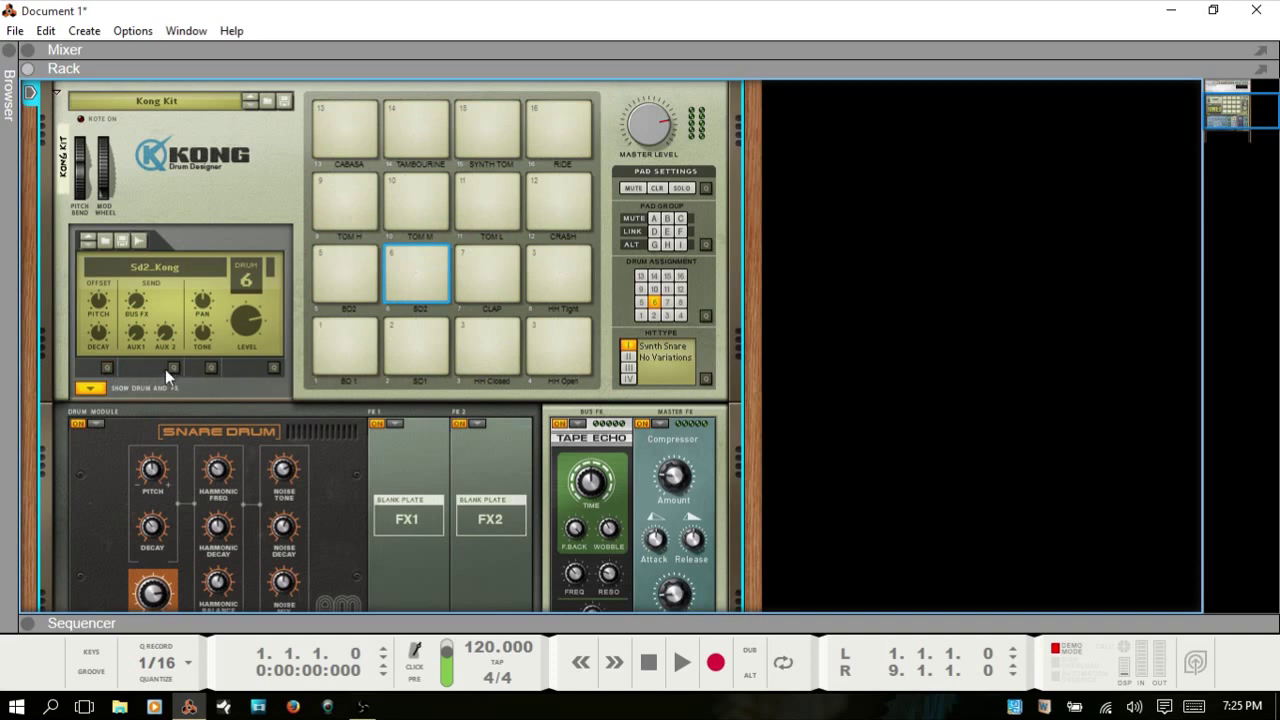
left_click(173, 368)
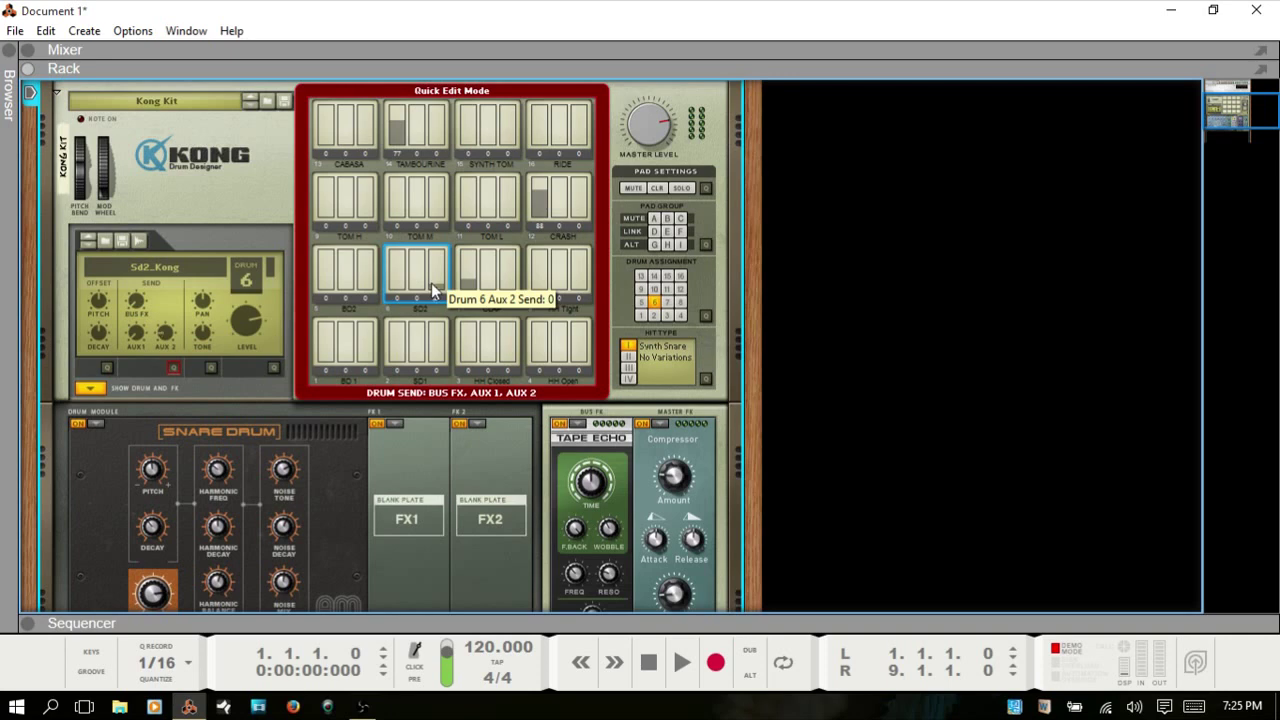
left_click_drag(431, 284, 398, 283)
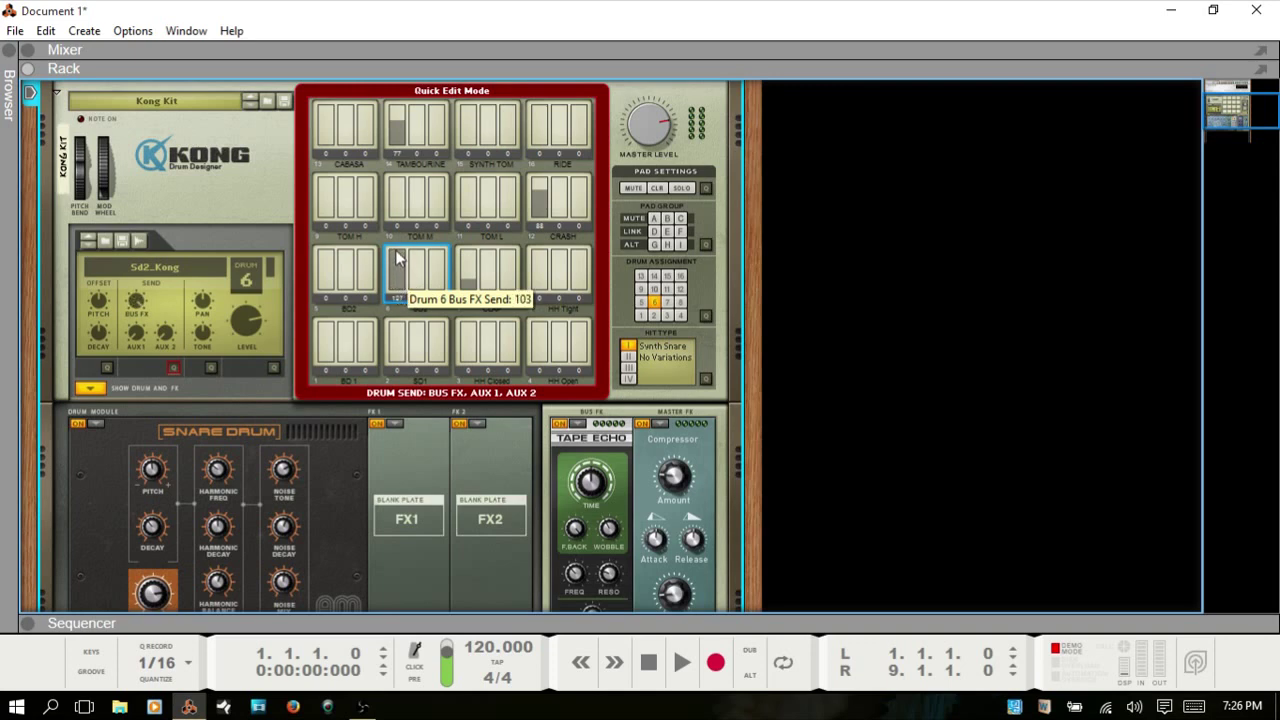
- Drop SD2's Bus FX send to 0 and switch the pads to pan/level view
scroll(396, 258, "up", 5)
scroll(396, 258, "down", 3)
left_click(396, 265, "ctrl")
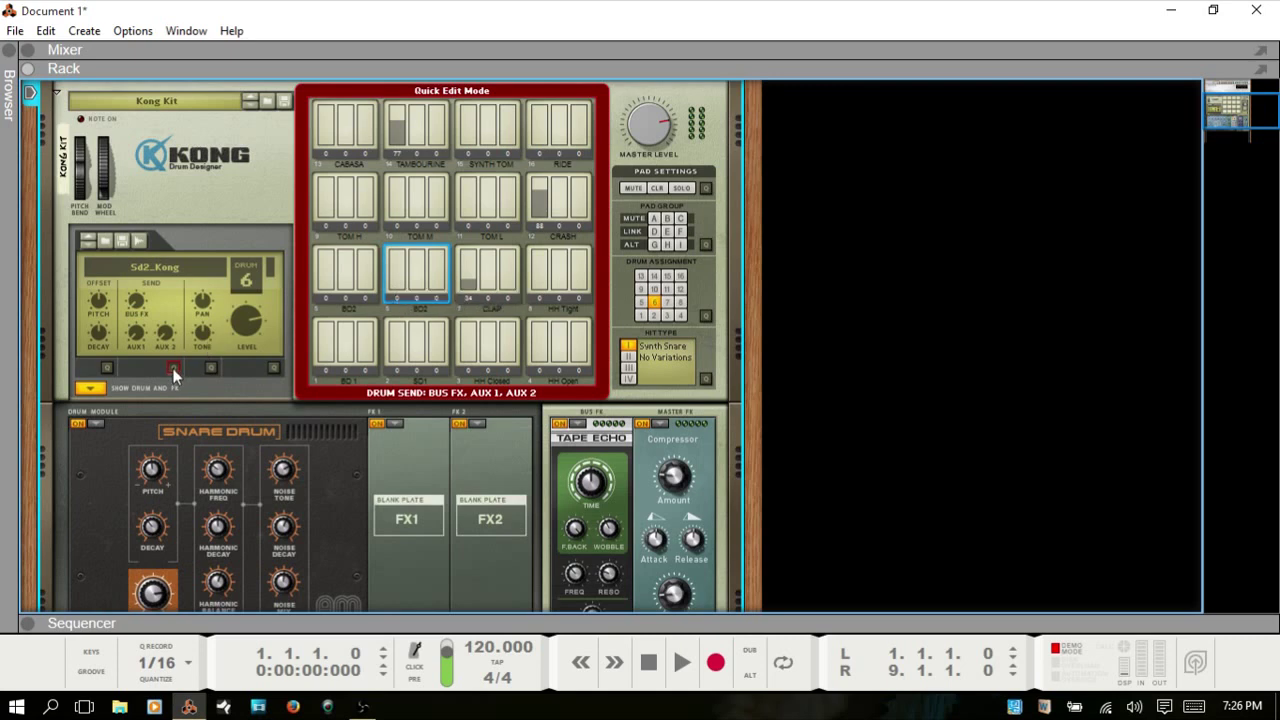
left_click(210, 367)
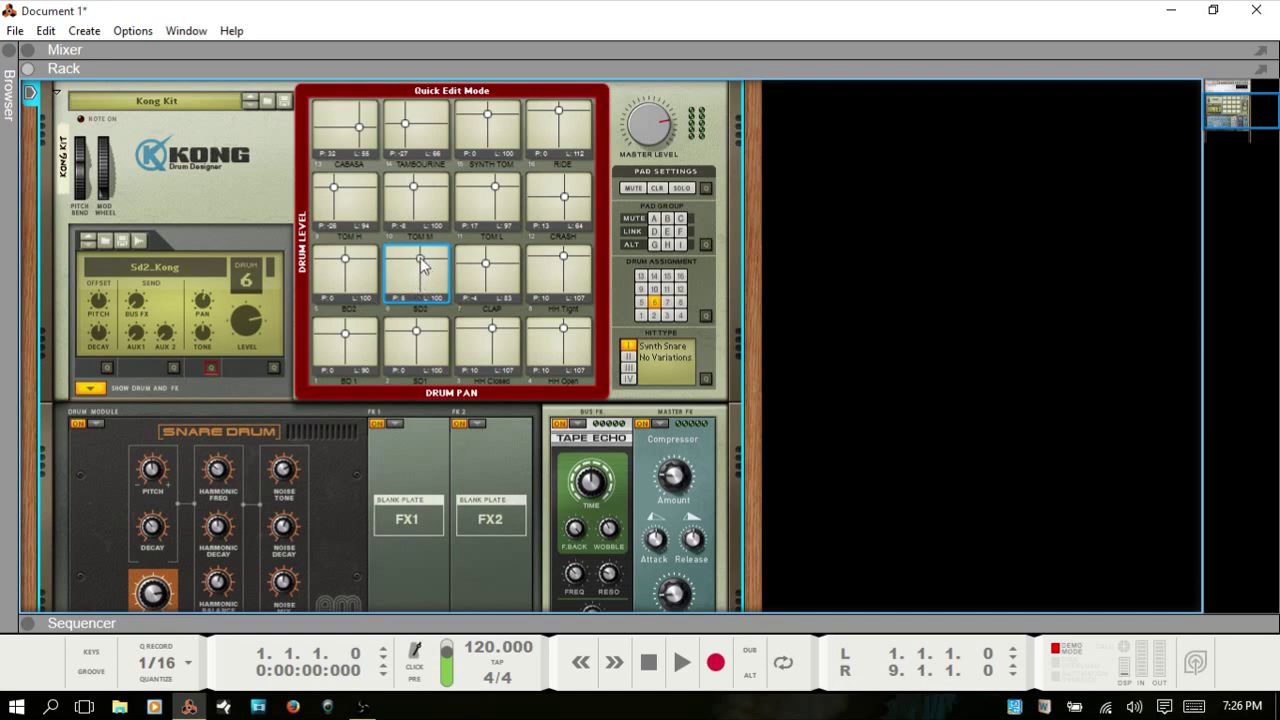
- Pan SD2 to -48 at level 73, then slightly nudge pad 6's tone and level
mouse_move(414, 259)
left_mouse_down()
mouse_move(396, 267)
mouse_move(427, 270)
mouse_move(414, 255)
mouse_move(407, 284)
mouse_move(416, 262)
mouse_move(421, 280)
left_mouse_up()
left_click(211, 369)
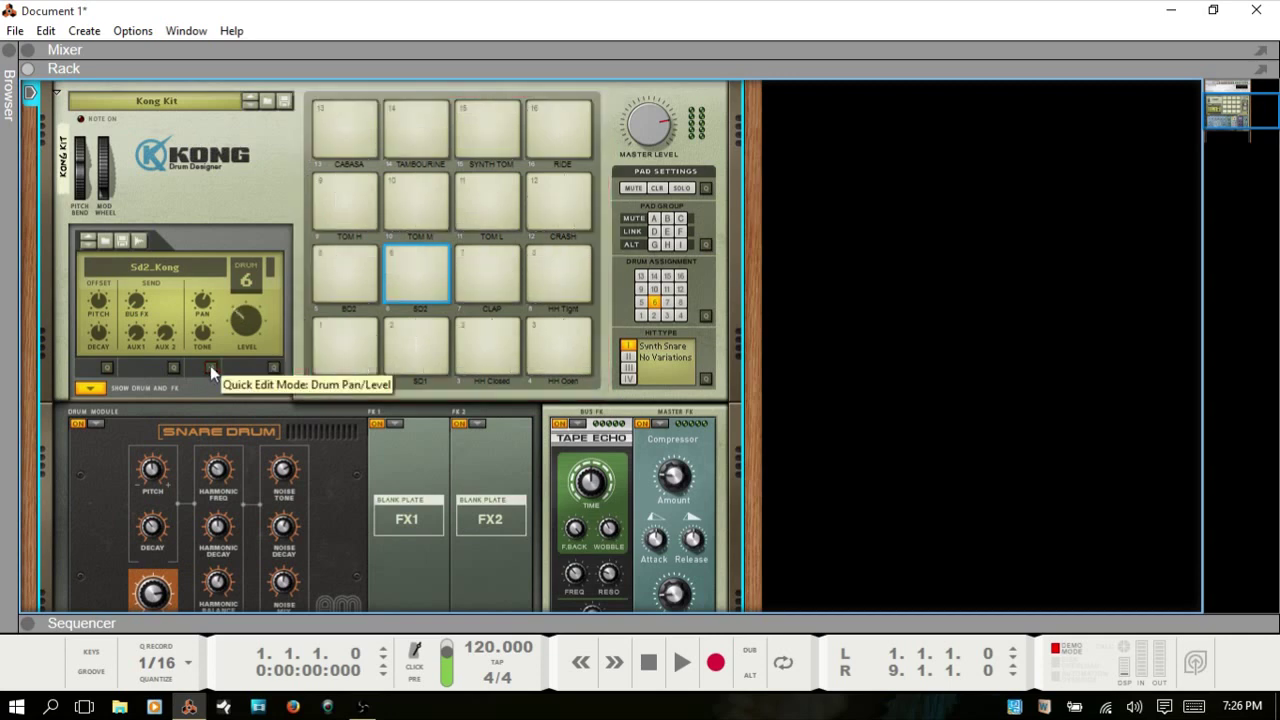
left_click(275, 367)
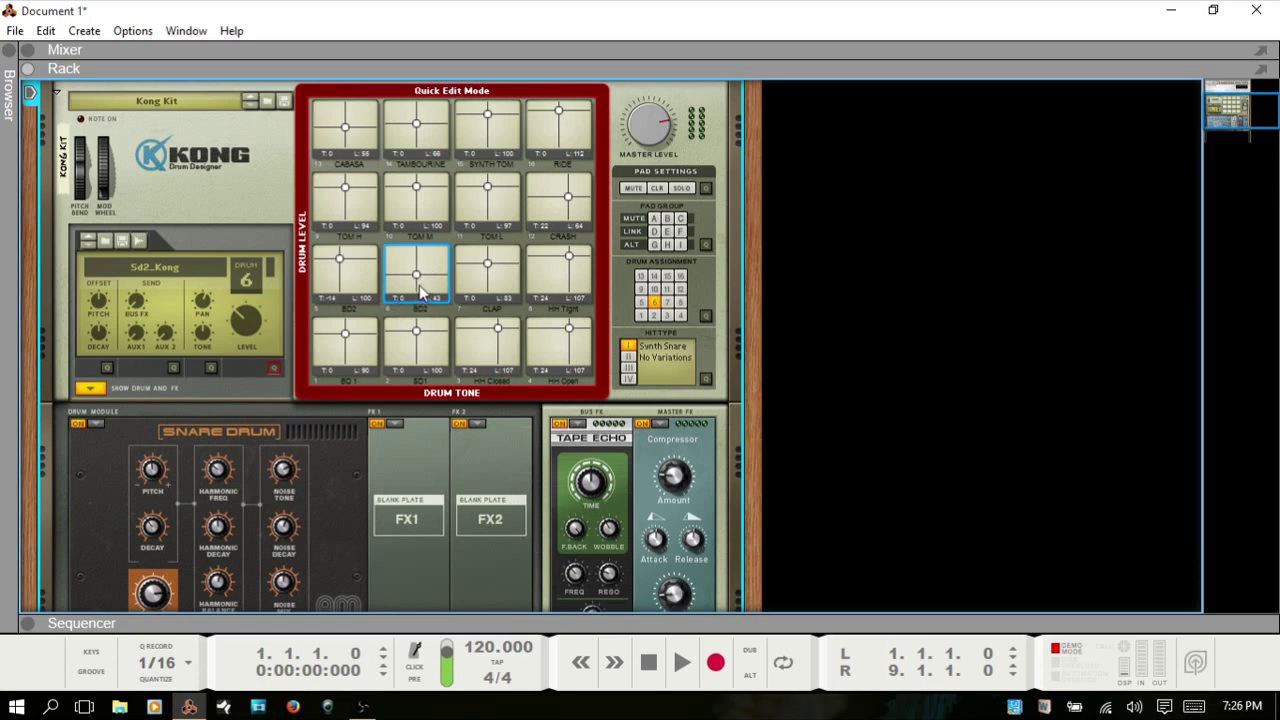
left_click_drag(414, 276, 417, 276)
left_click(274, 369)
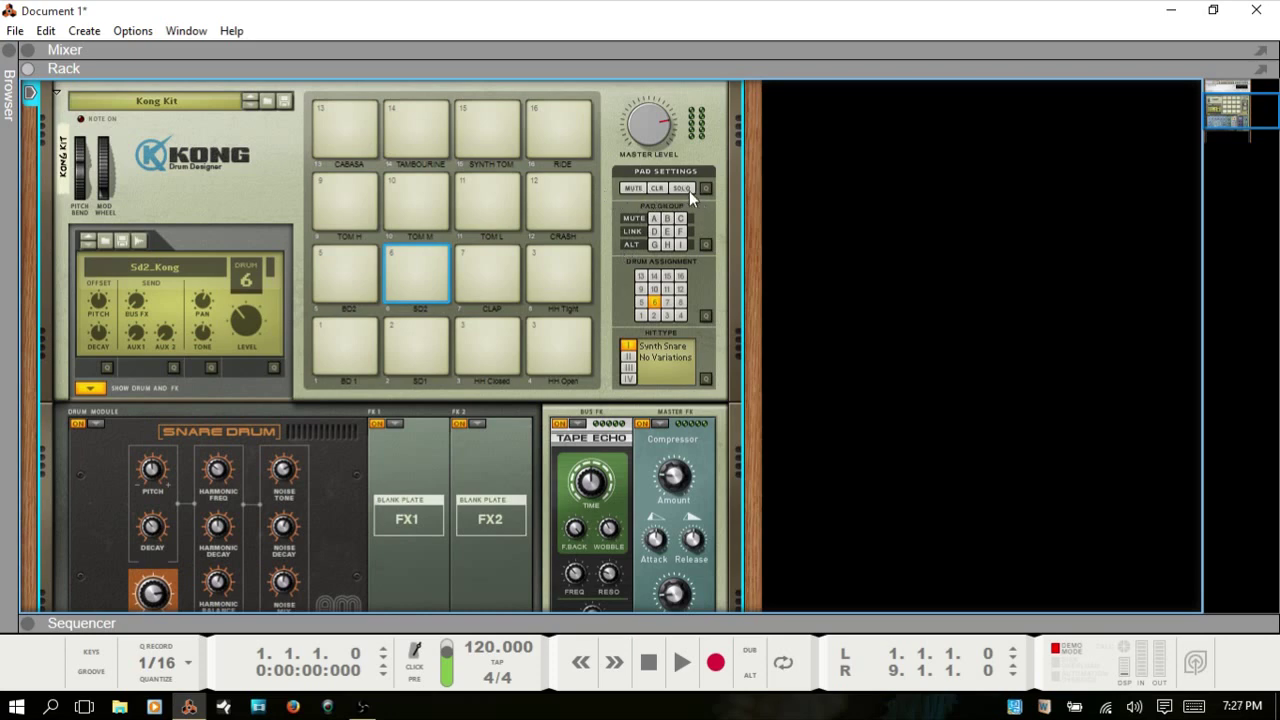
- Mute the CRASH, RIDE and SYNTH TOM pads, then clear all mutes
left_click(570, 274)
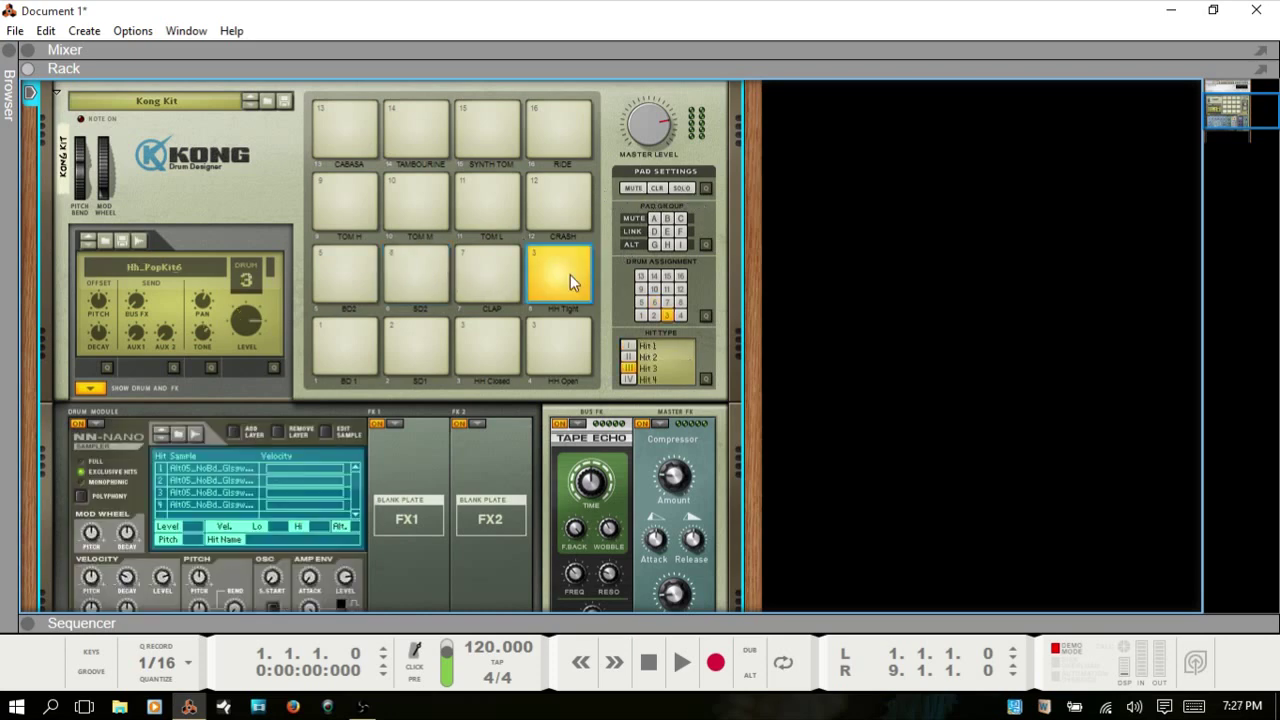
left_click(567, 198)
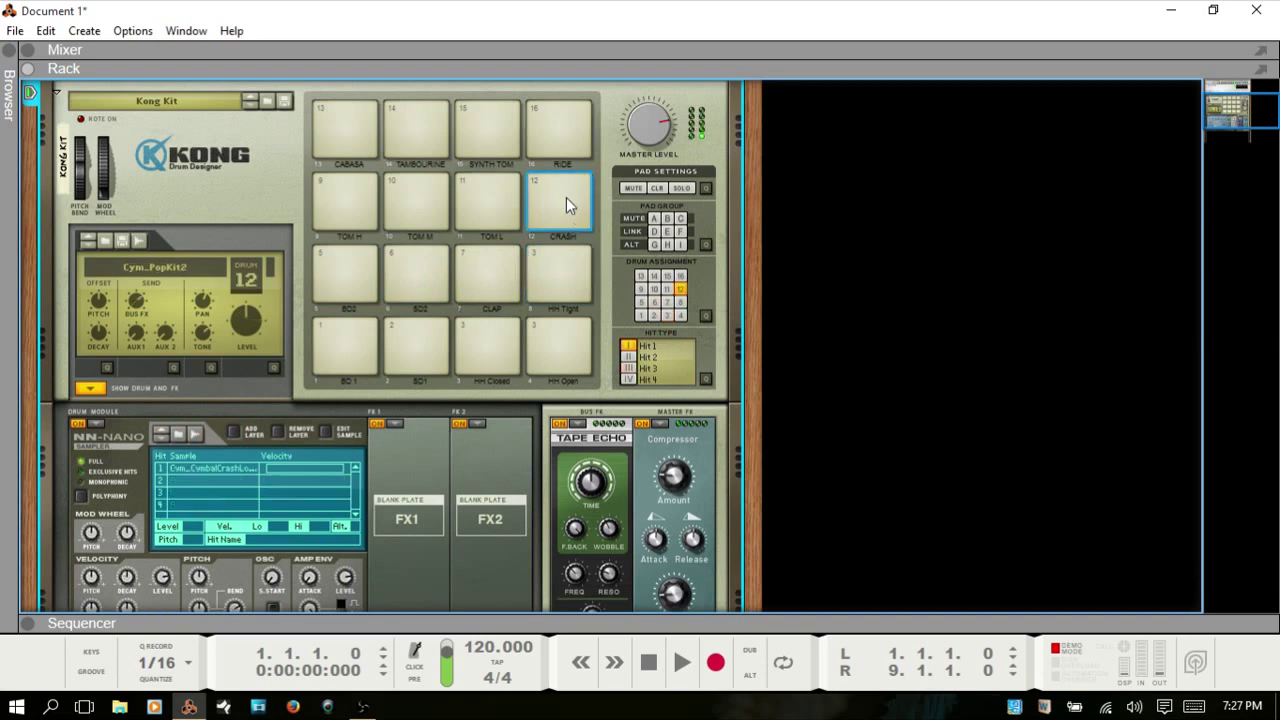
left_click(632, 187)
left_click(574, 135)
left_click(634, 191)
left_click(500, 145)
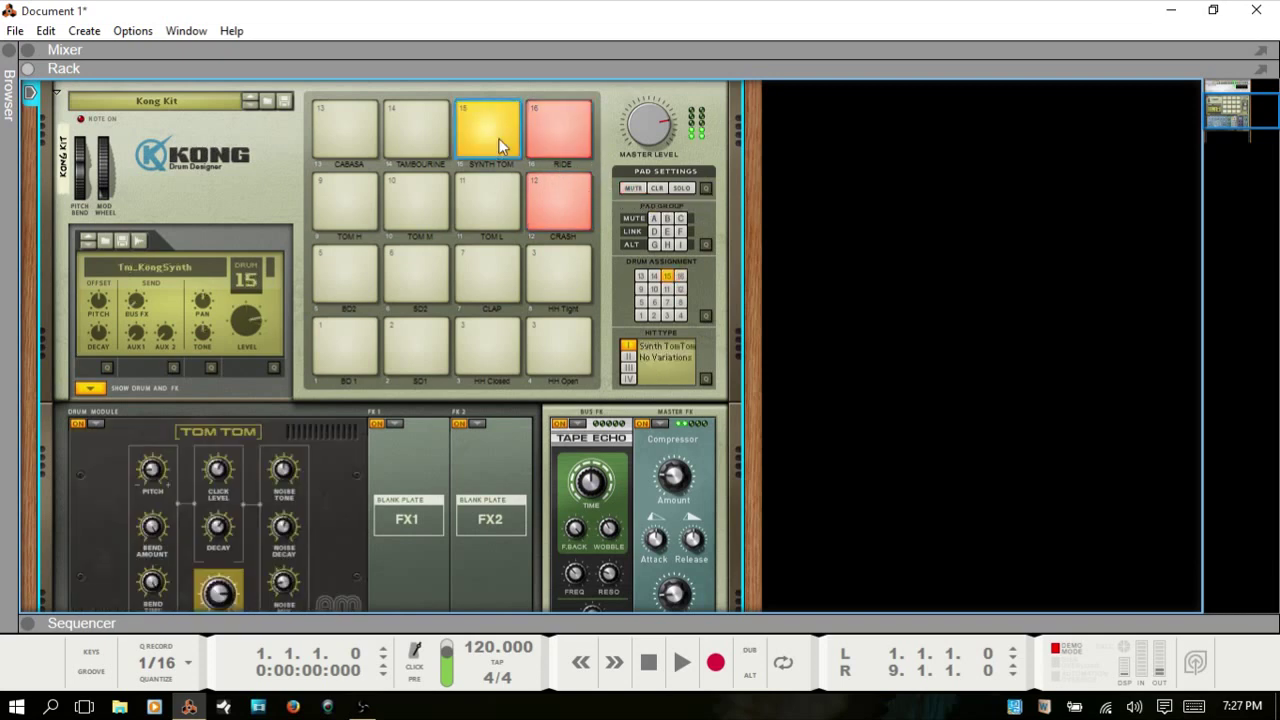
left_click(629, 188)
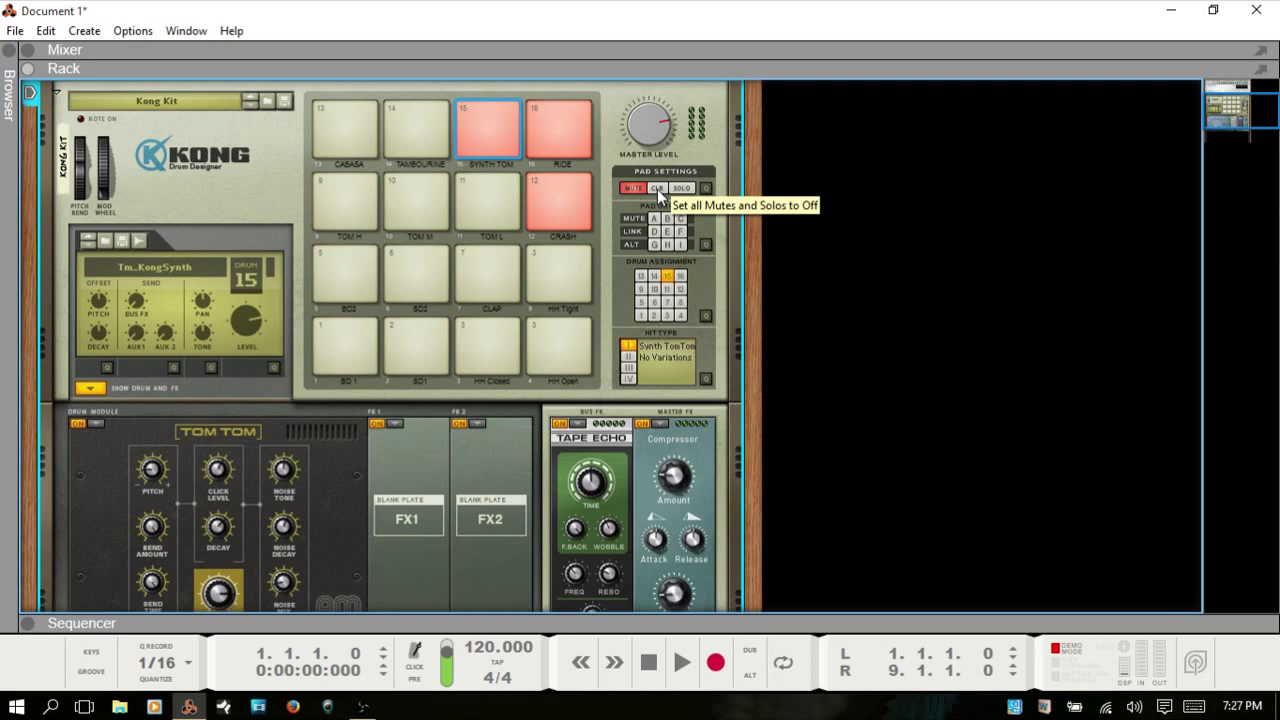
left_click(657, 189)
- Solo HH Tight and HH Open, clear the solos, and show per-pad mute/solo toggles
left_click(560, 277)
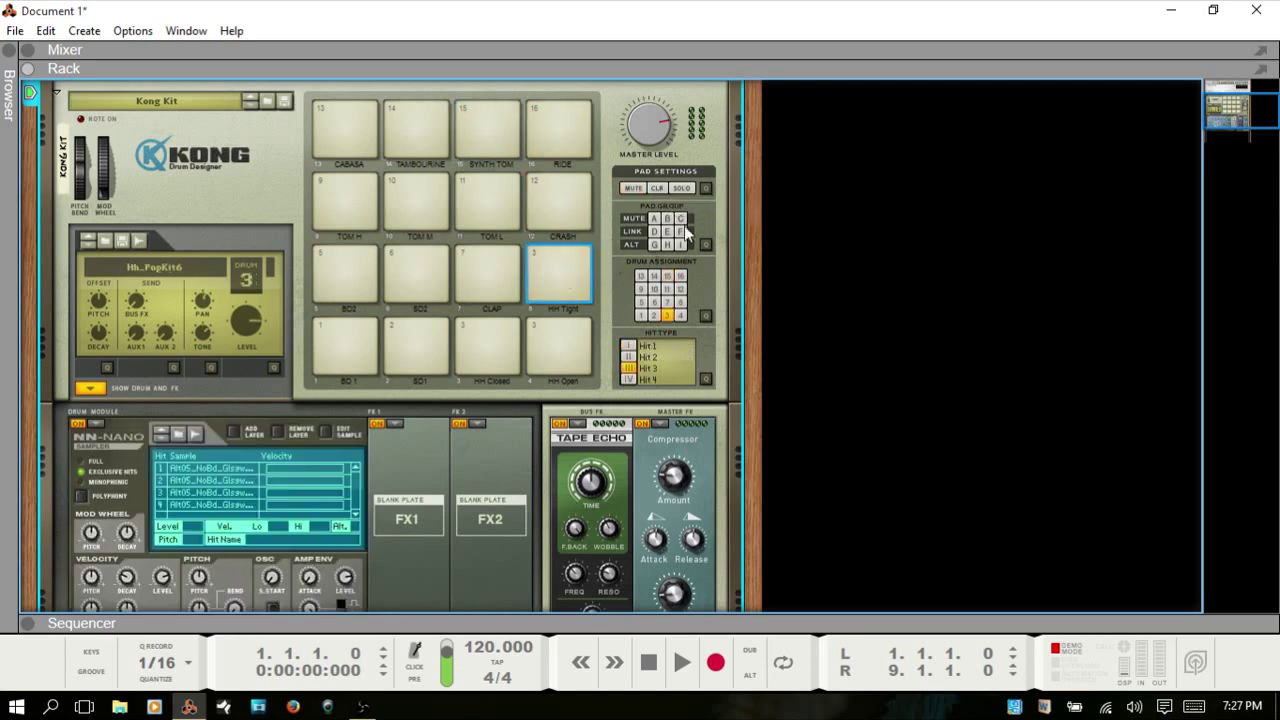
left_click(686, 188)
left_click(568, 348)
left_click(681, 187)
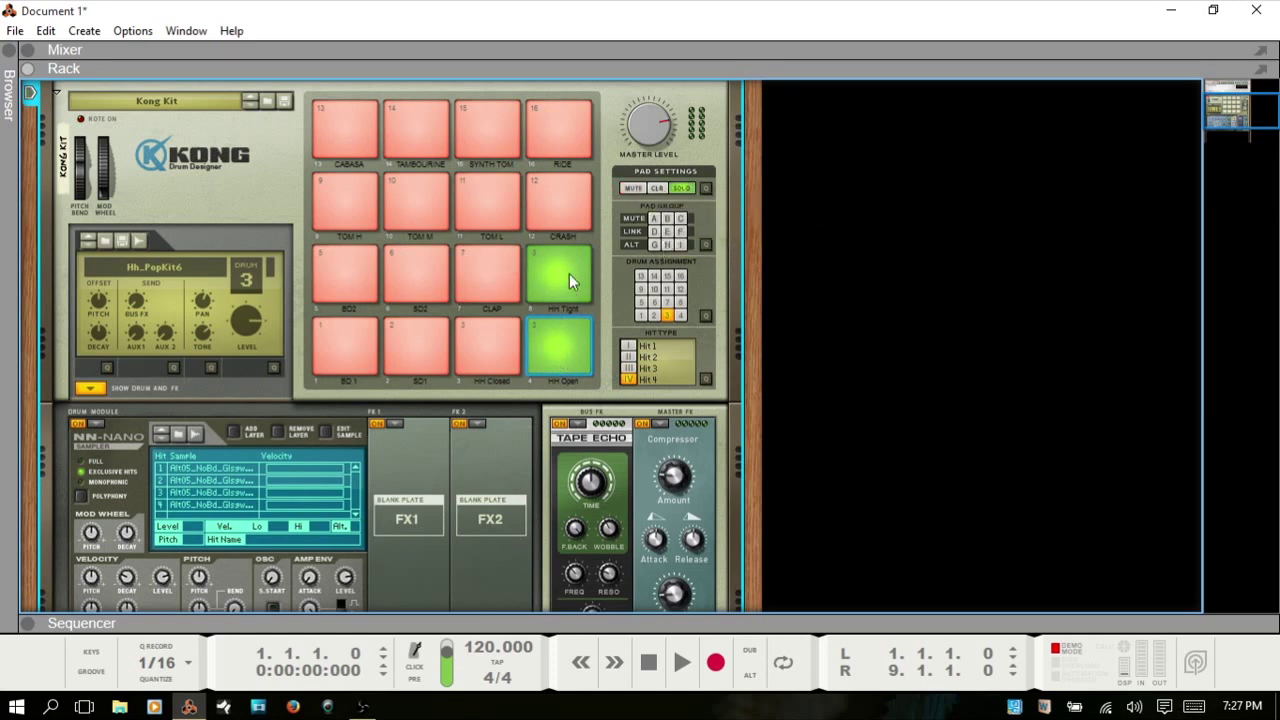
left_click(658, 187)
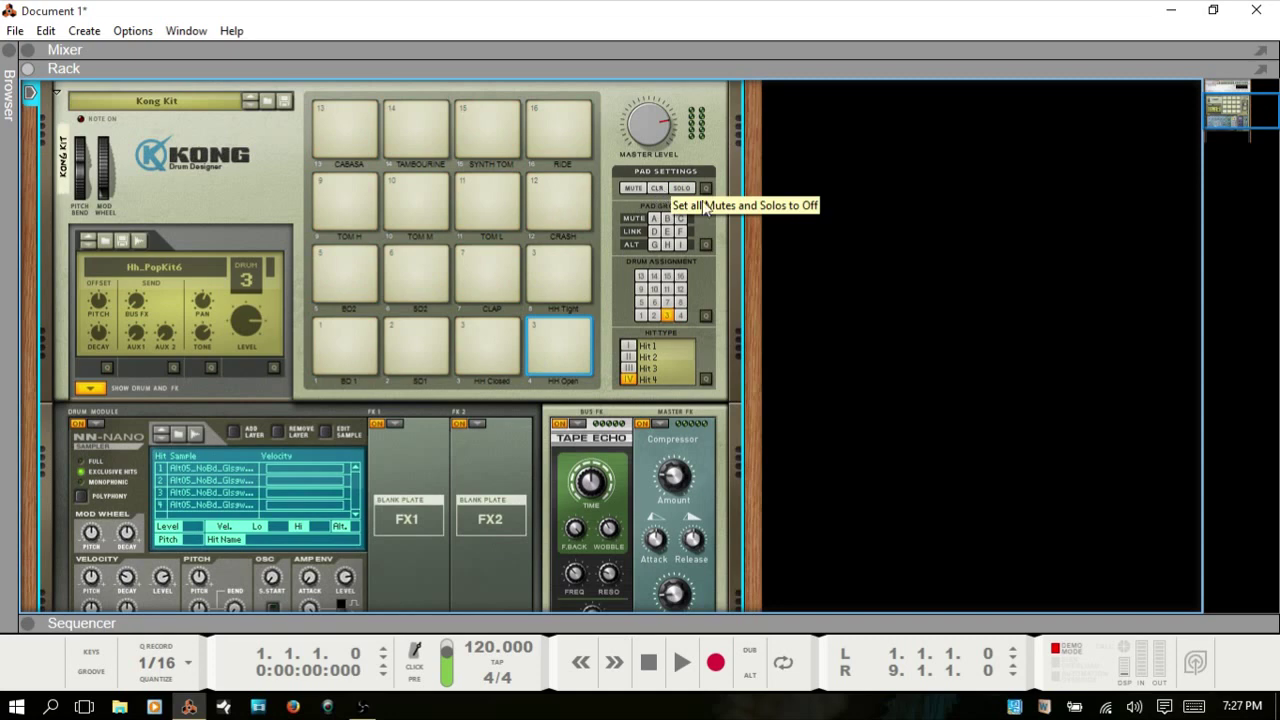
left_click(706, 188)
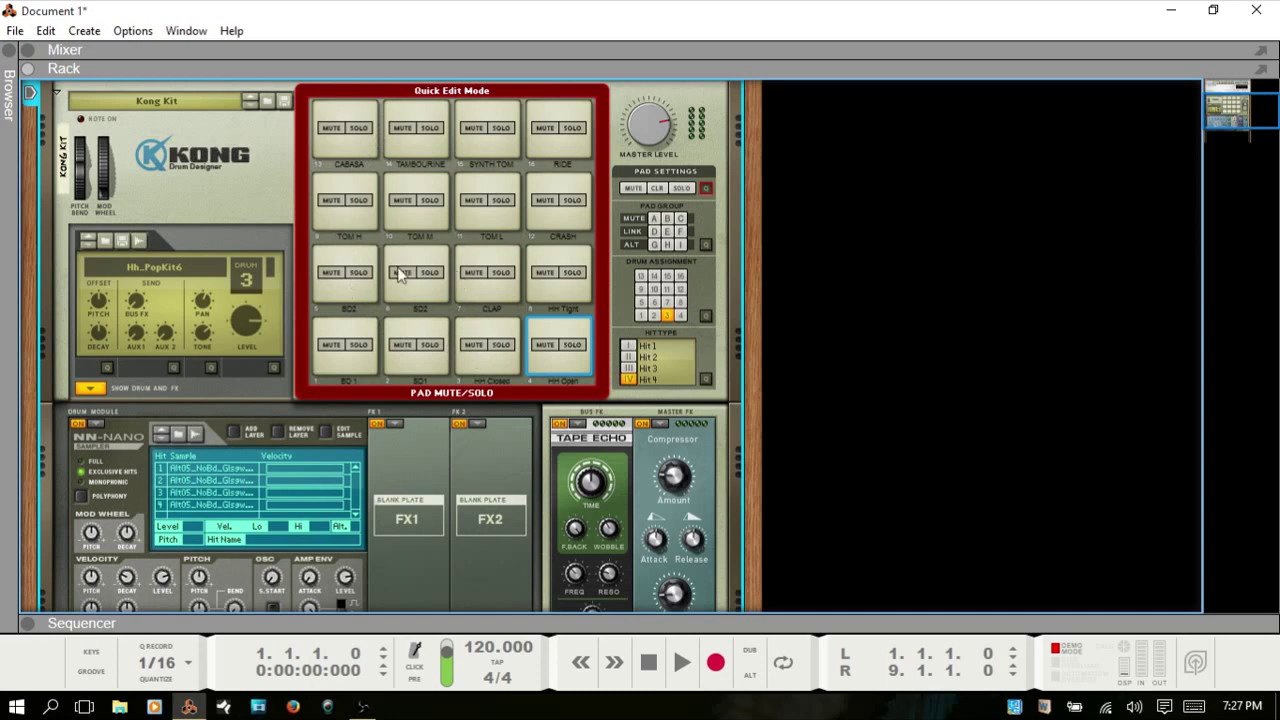
- Mute CABASA, TOM H, BD2, BD 1, TAMBOURINE, SYNTH TOM and RIDE, then exit Quick Edit and clear mutes
left_click(334, 205)
left_click(331, 128)
left_click(328, 287)
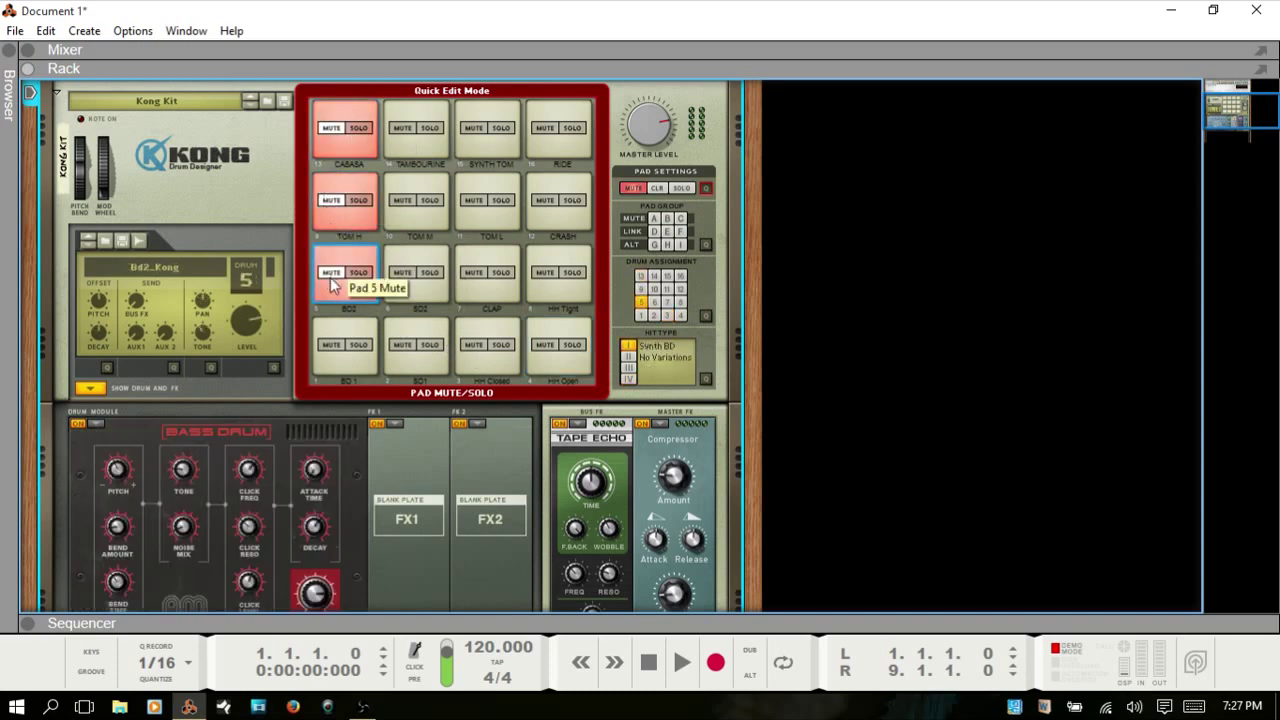
left_click(328, 288)
left_click(332, 345)
left_click(403, 128)
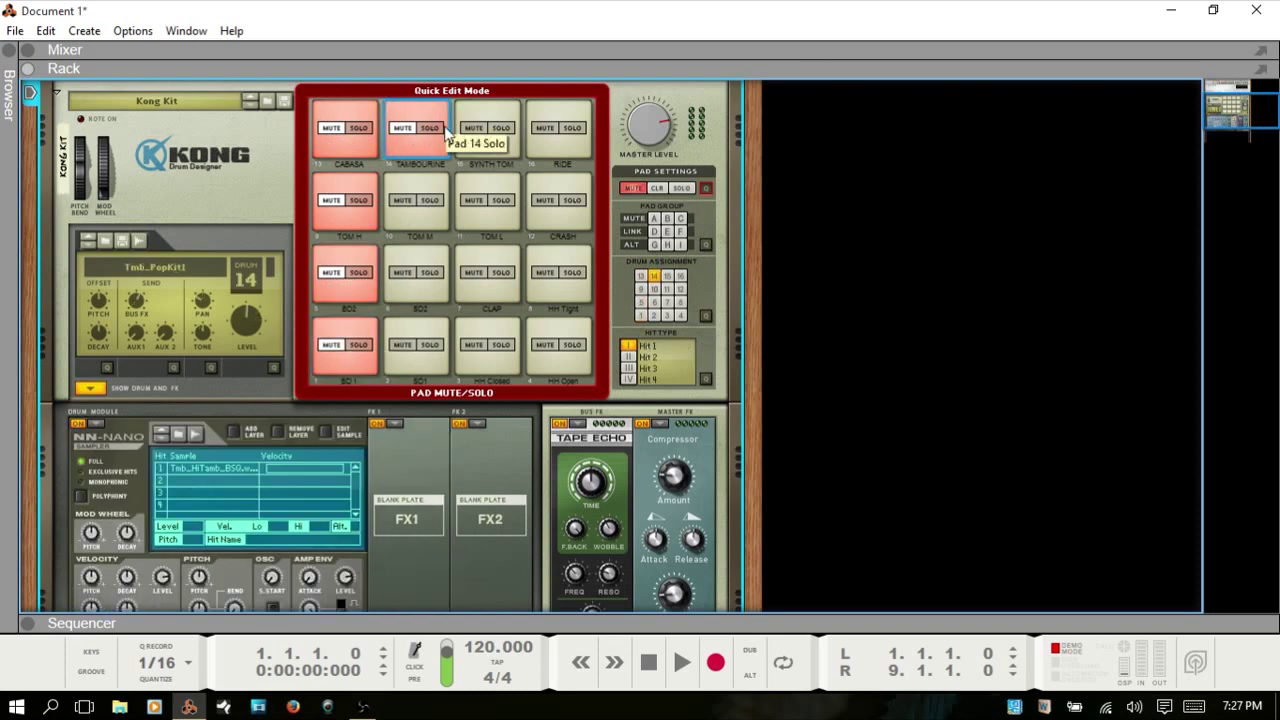
left_click(474, 128)
left_click(546, 130)
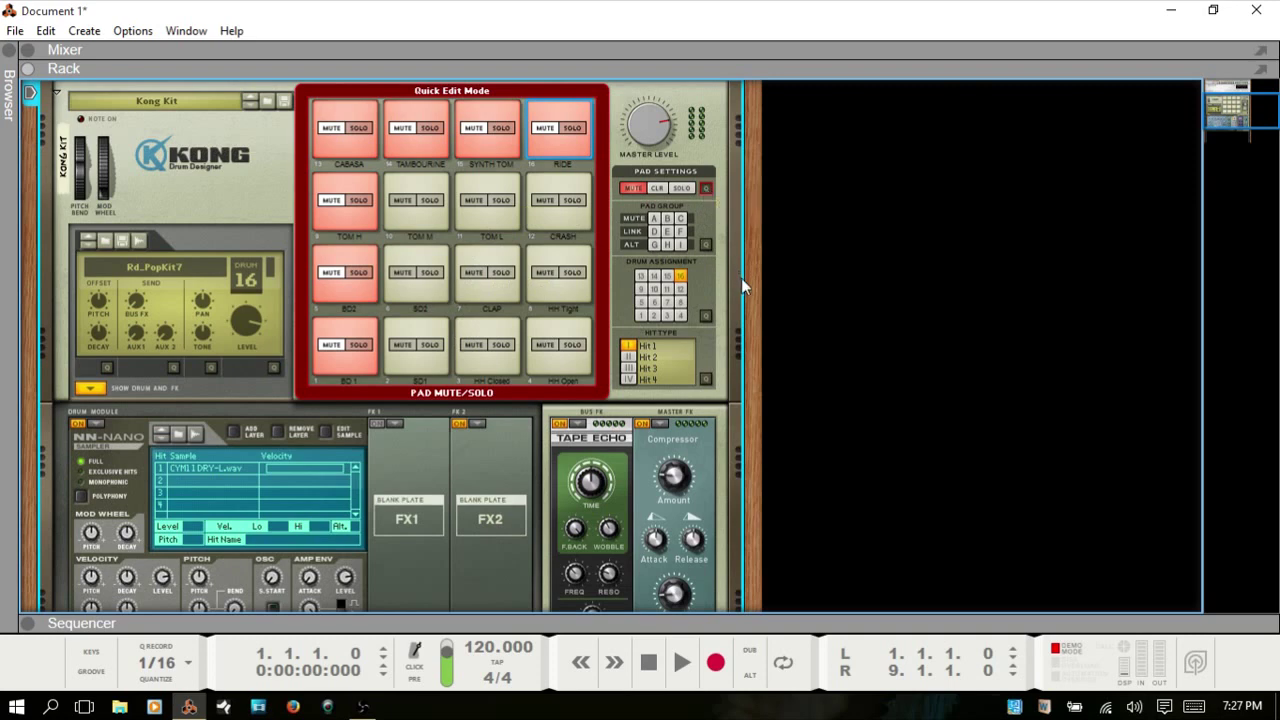
left_click(703, 189)
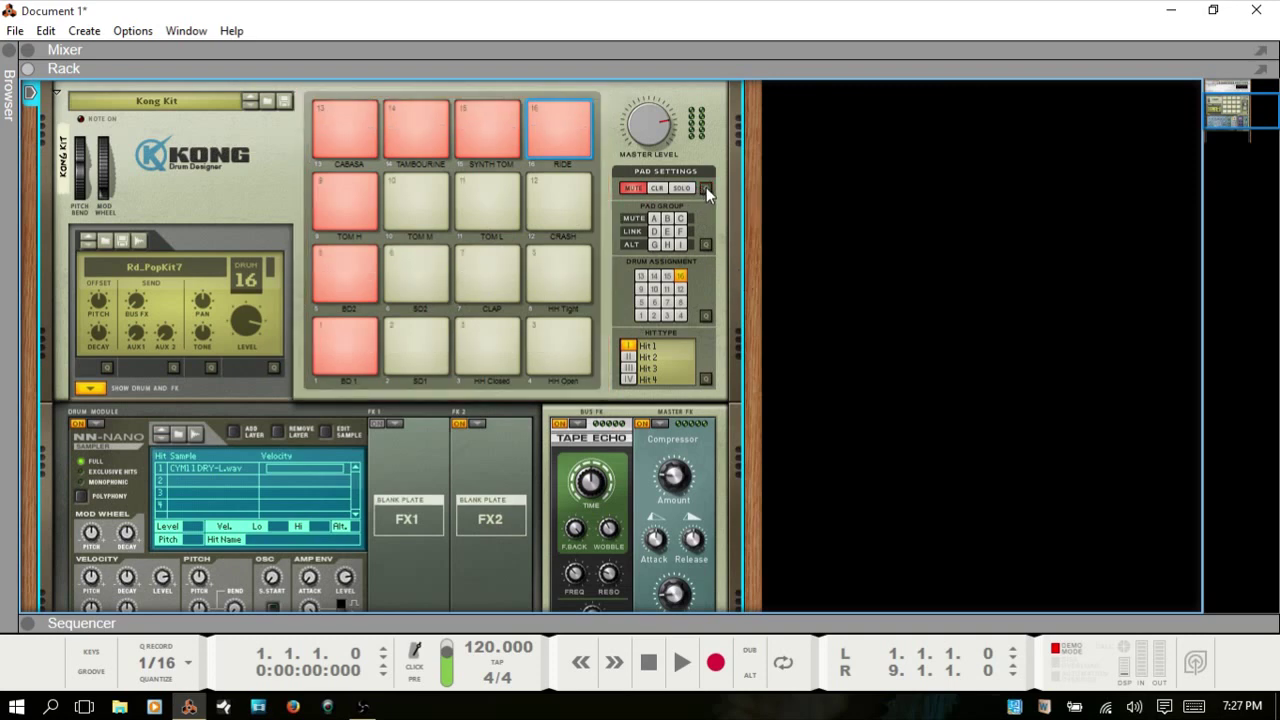
left_click(655, 188)
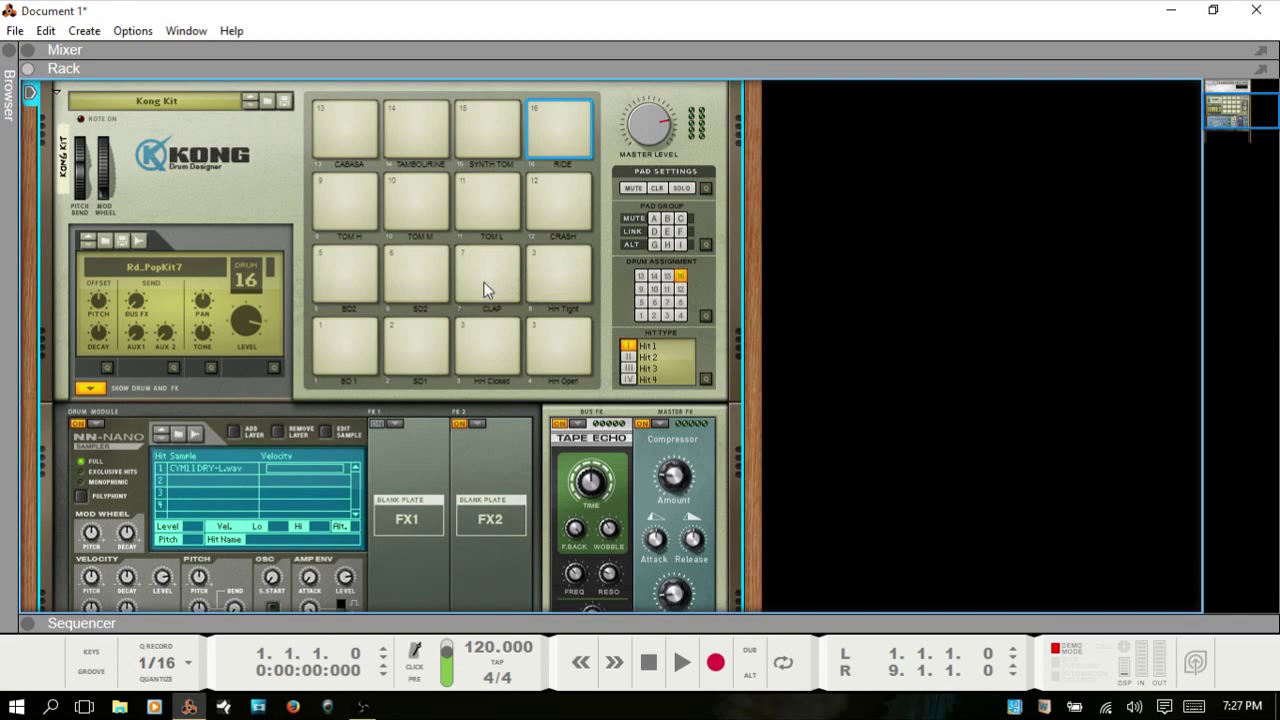
- Audition the SD1 snare and put it in mute group A
left_click(412, 345)
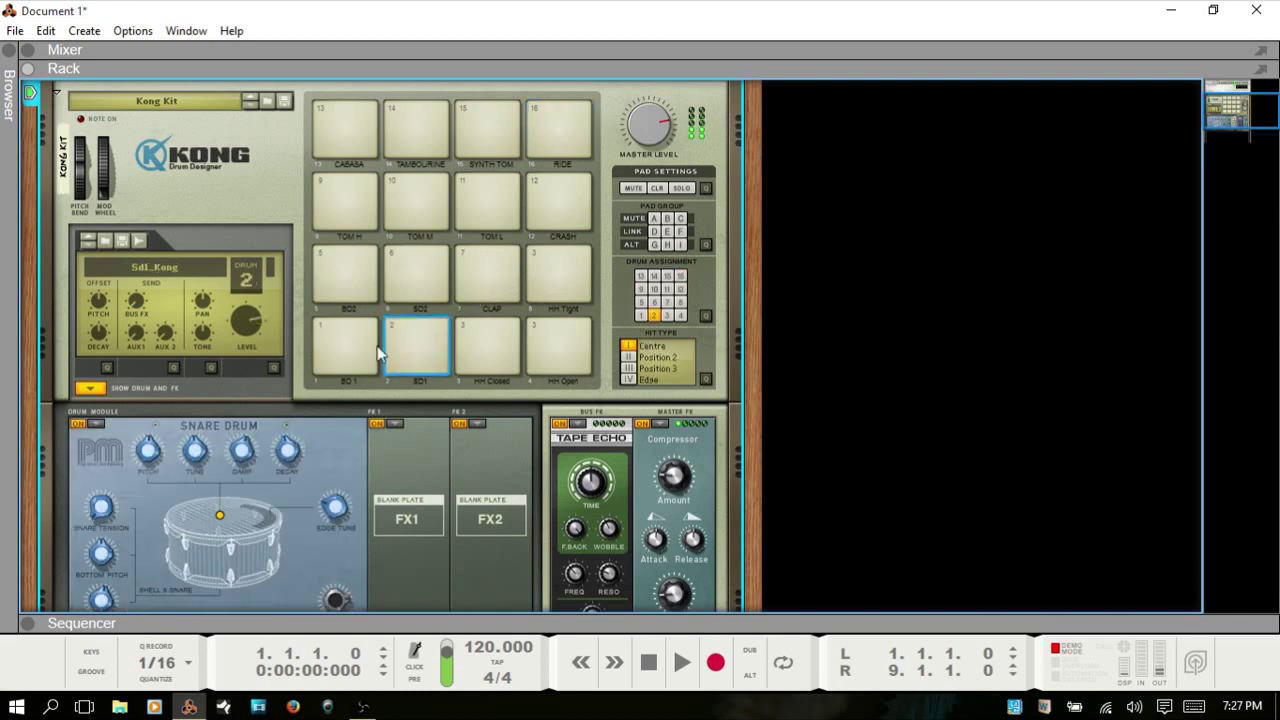
left_click(422, 347)
left_click(406, 326)
left_click(418, 323)
left_click(415, 326)
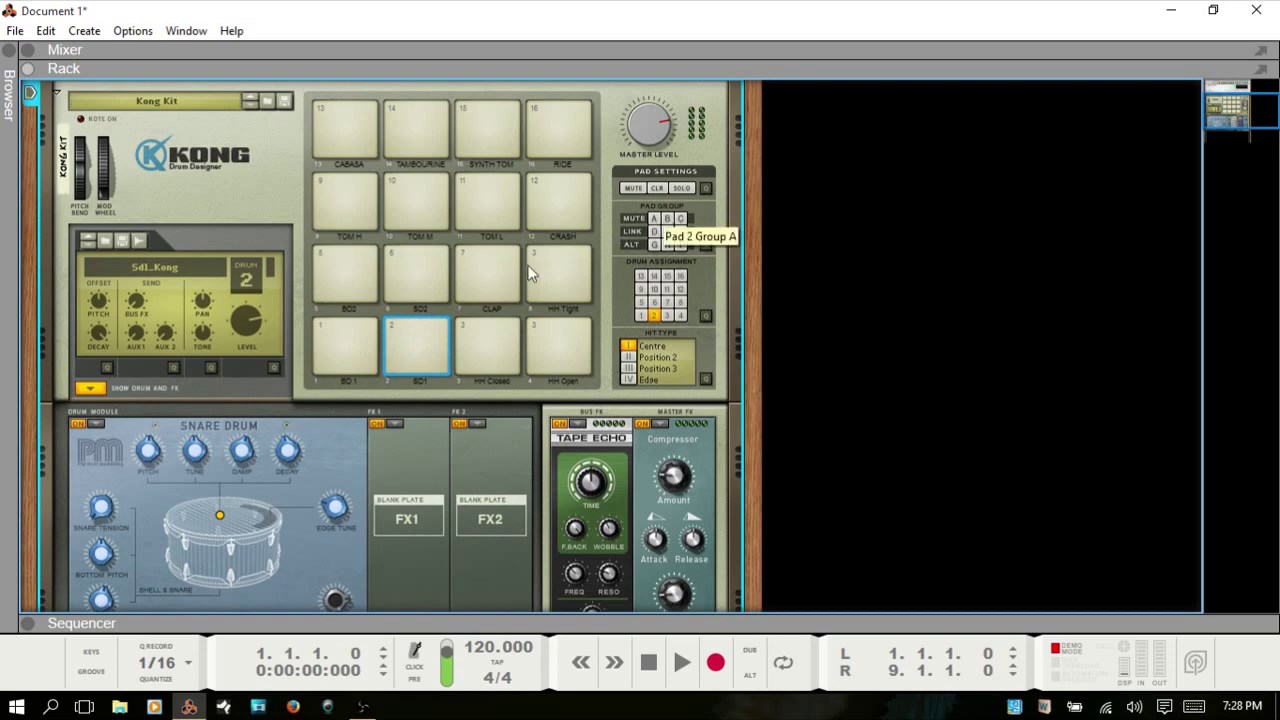
left_click(420, 328)
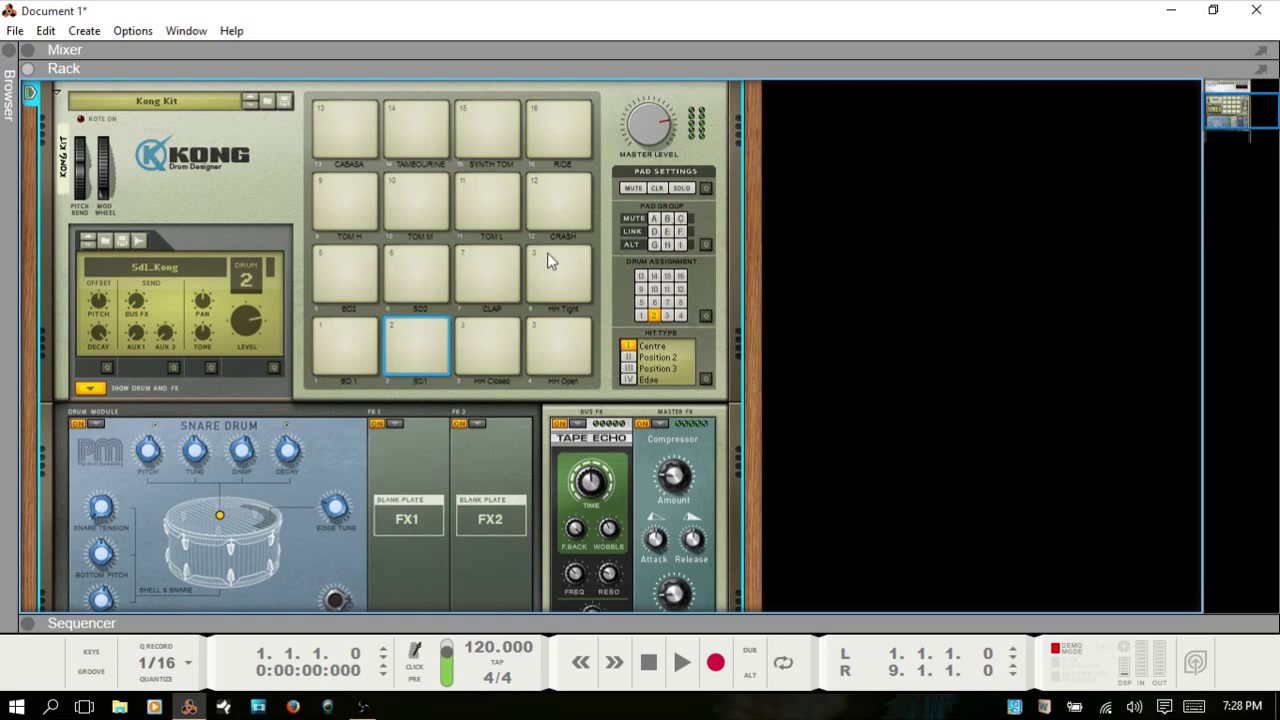
left_click(654, 220)
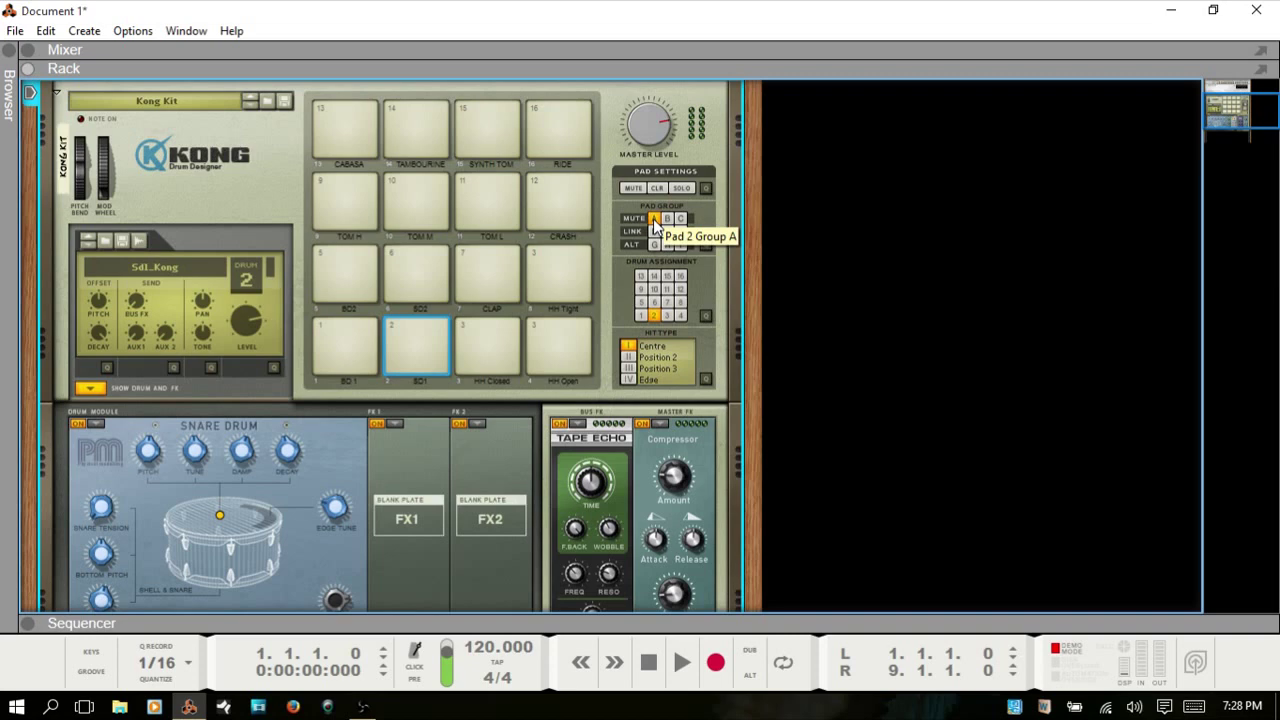
- Put the HH Closed pad in mute group A and select HH Open
left_click(487, 327)
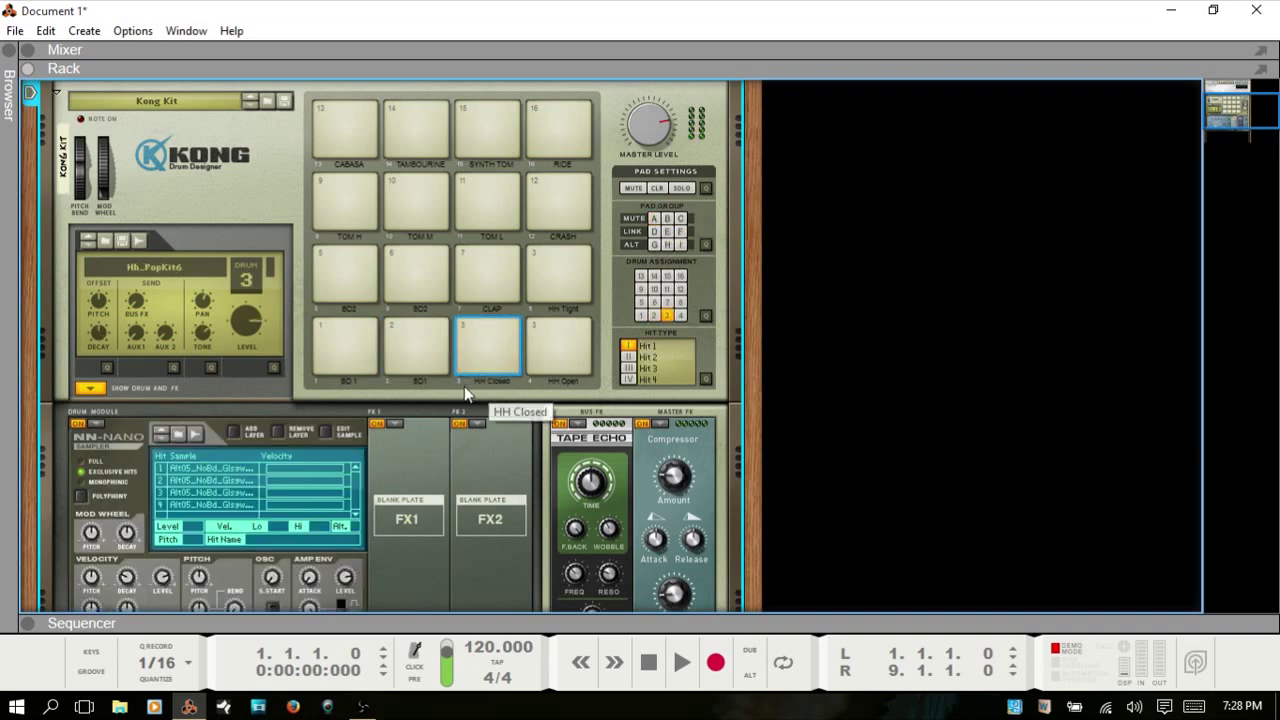
left_click(654, 218)
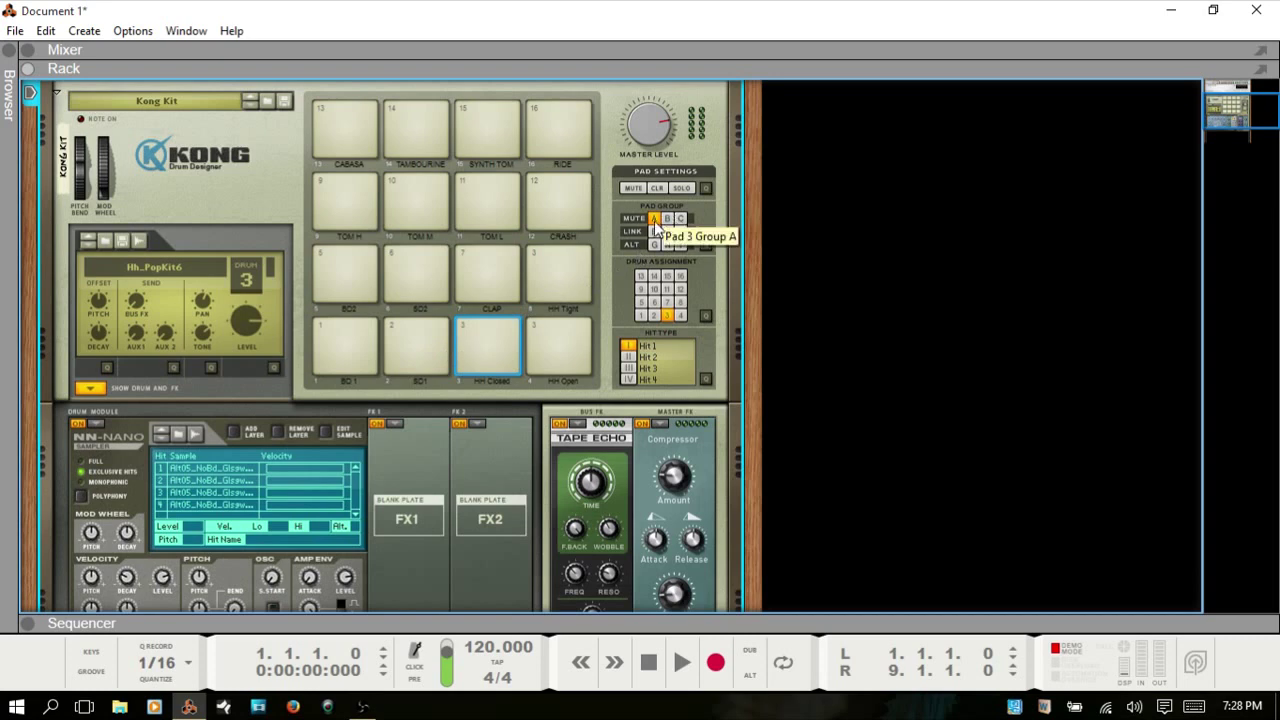
left_click(556, 338)
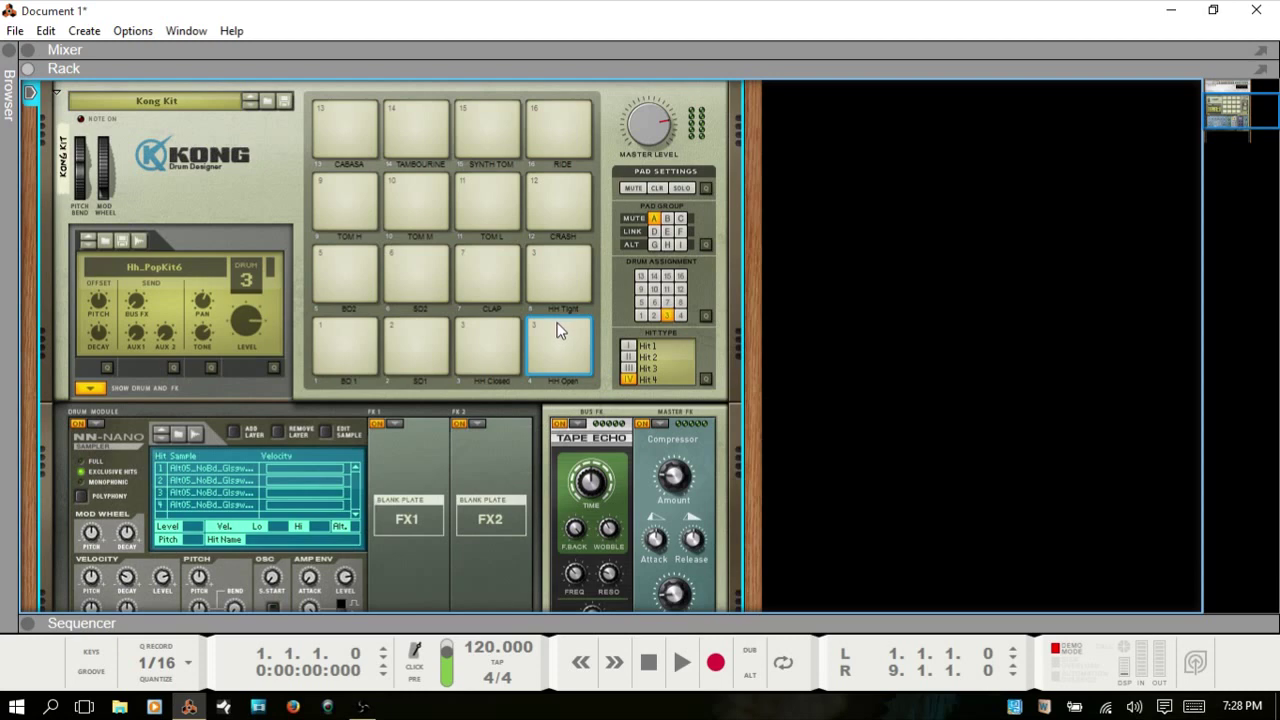
- Alternate the SD1 and HH Closed pads to hear them choke each other
left_click(414, 319)
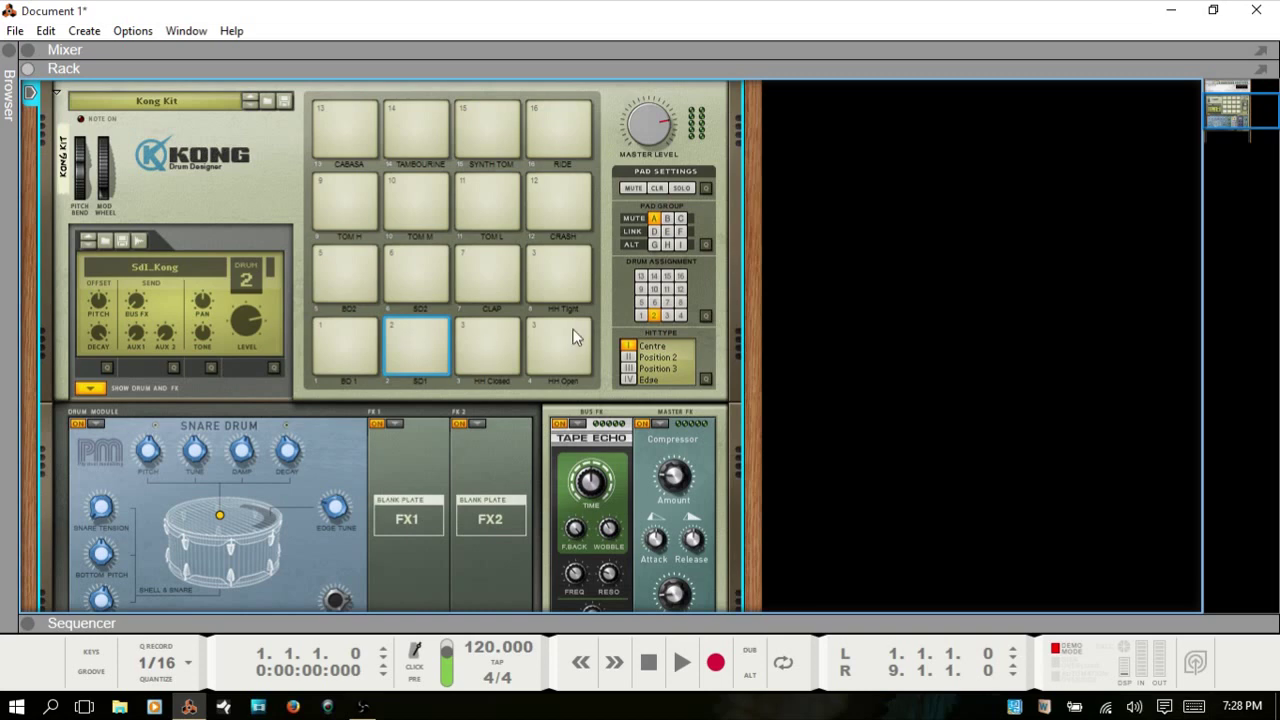
left_click(470, 330)
left_click(459, 329)
left_click(462, 326)
left_click(426, 338)
left_click(467, 338)
left_click(426, 343)
left_click(463, 340)
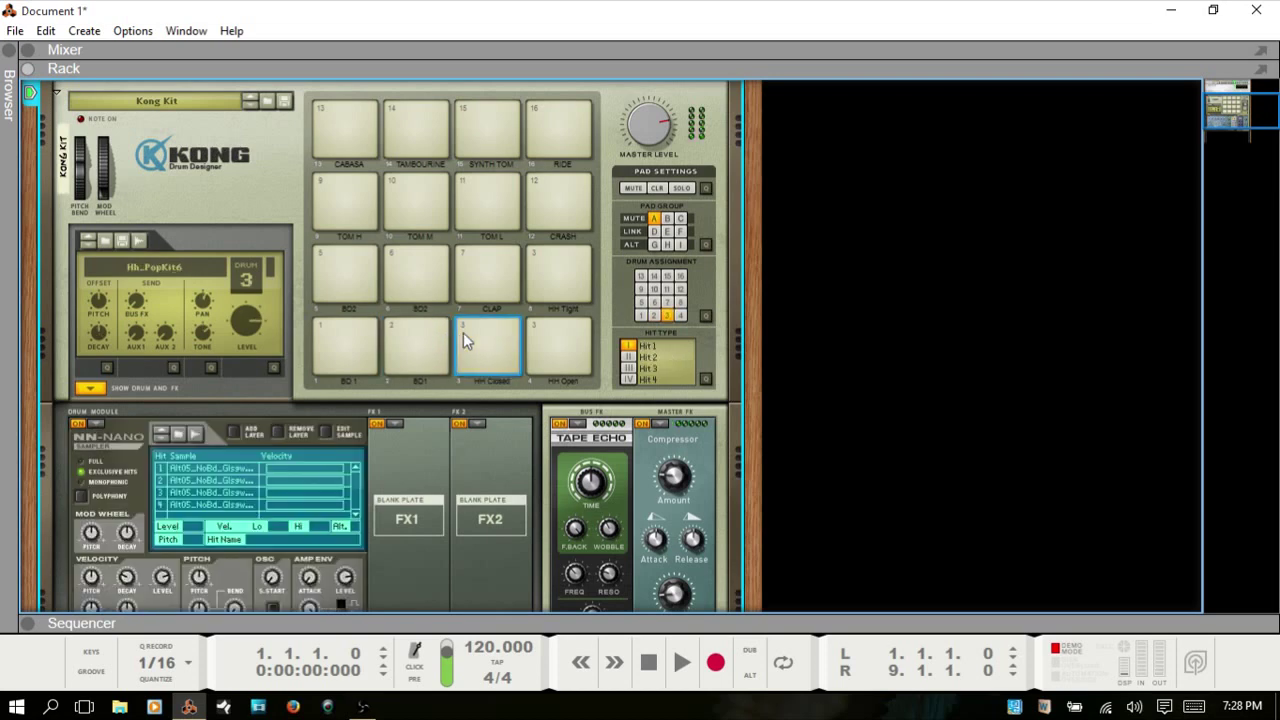
left_click(405, 334)
- Play HH Open, then HH Closed to cut it off, and alternate SD1 with HH Closed
left_click(533, 348)
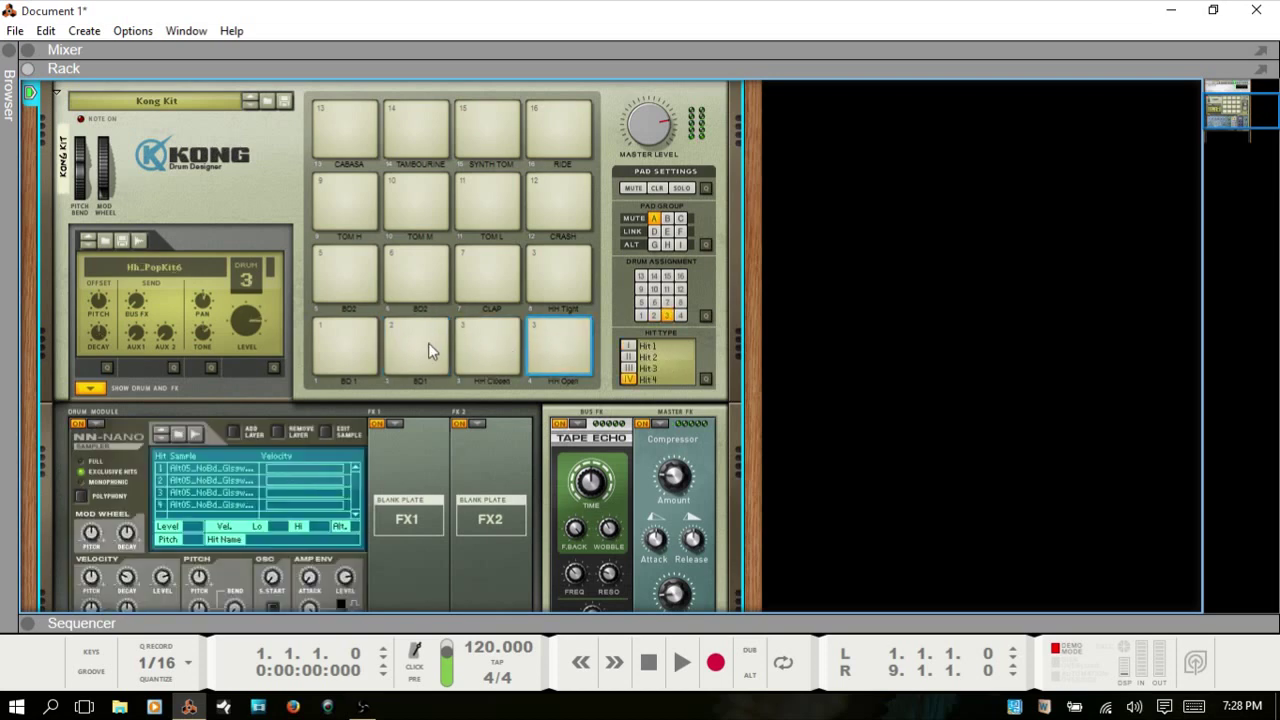
left_click(566, 338)
left_click(493, 343)
left_click(421, 339)
left_click(476, 337)
left_click(416, 346)
left_click(486, 346)
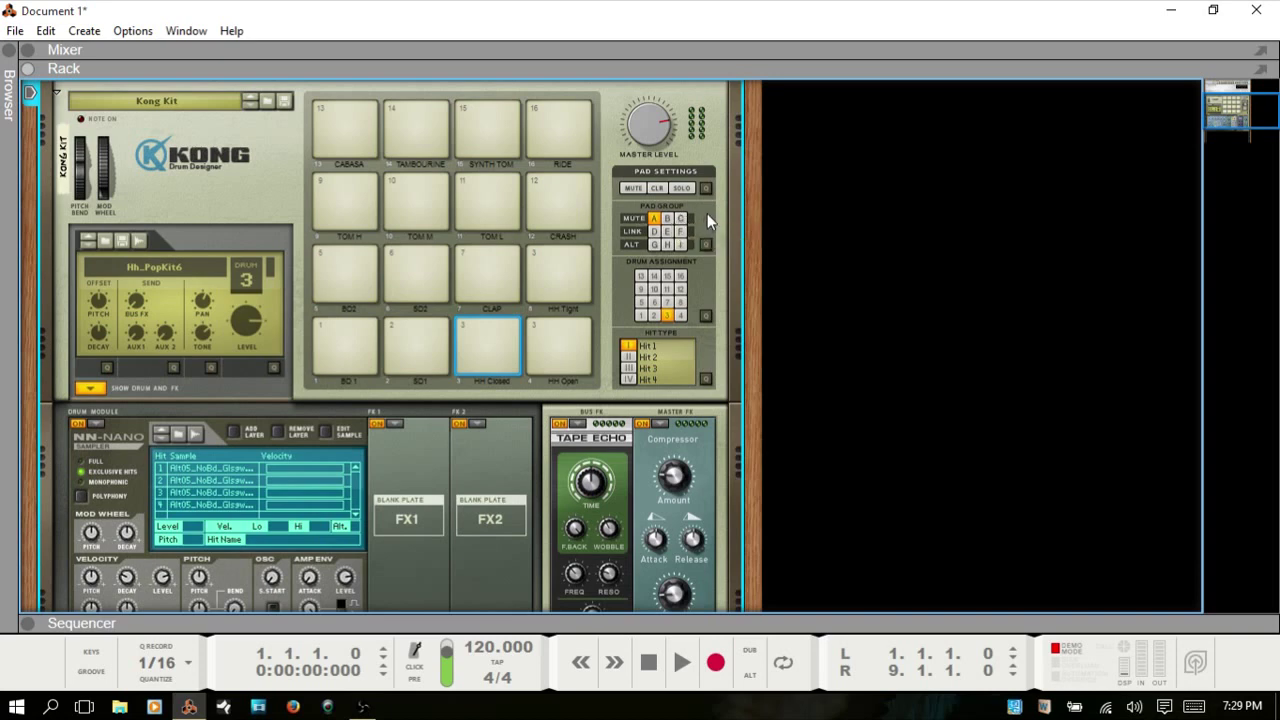
- Remove SD1 from mute group A in Pad Groups view, select HH Open, and restore normal pads
left_click(706, 245)
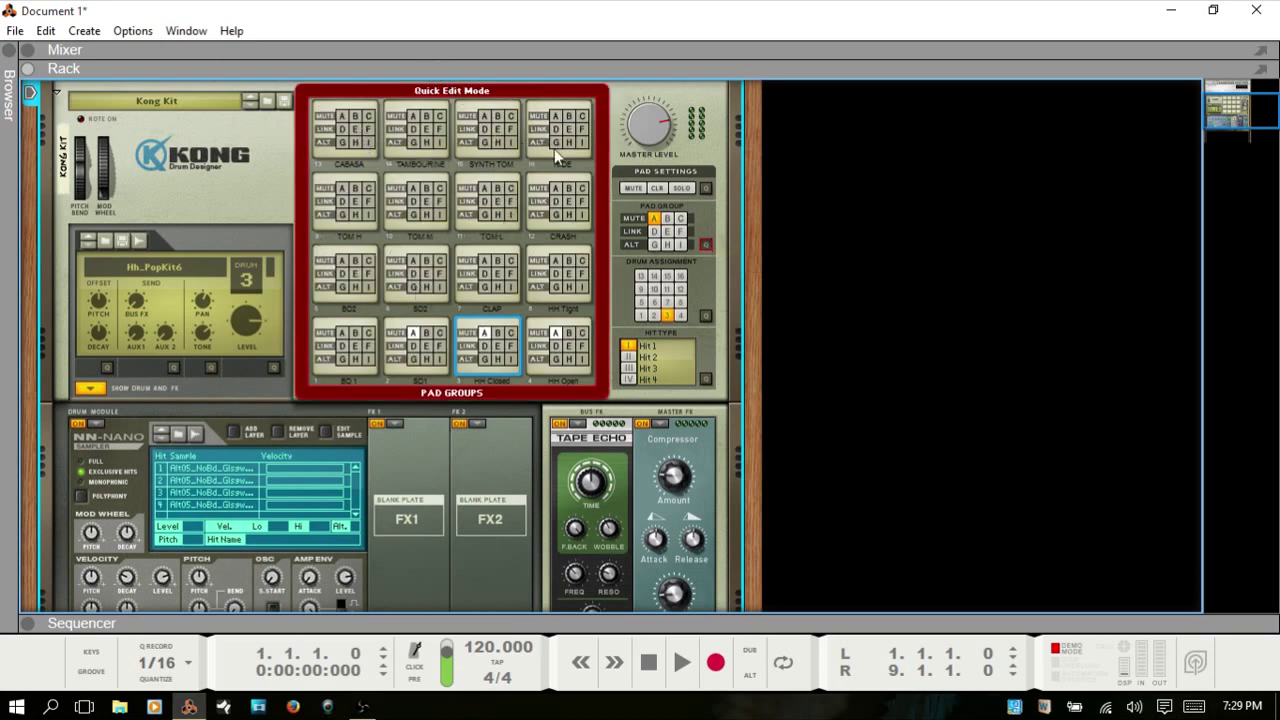
left_click(413, 333)
left_click(556, 334)
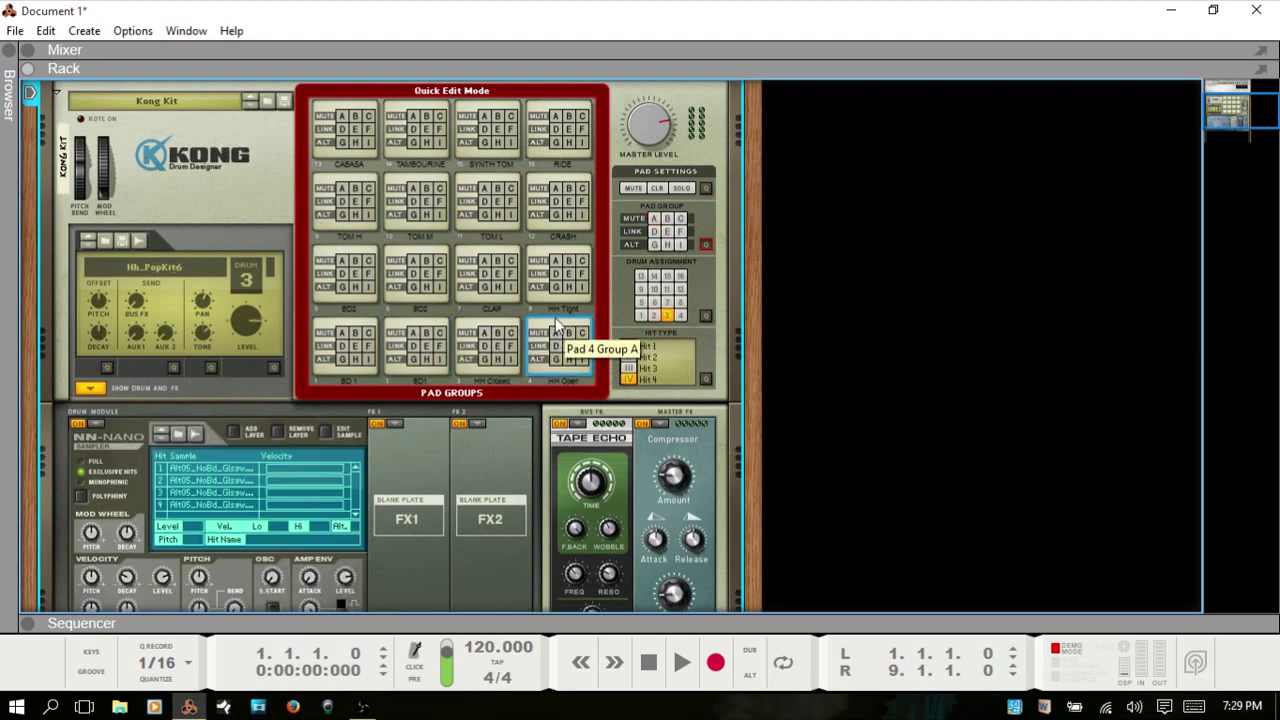
left_click(706, 246)
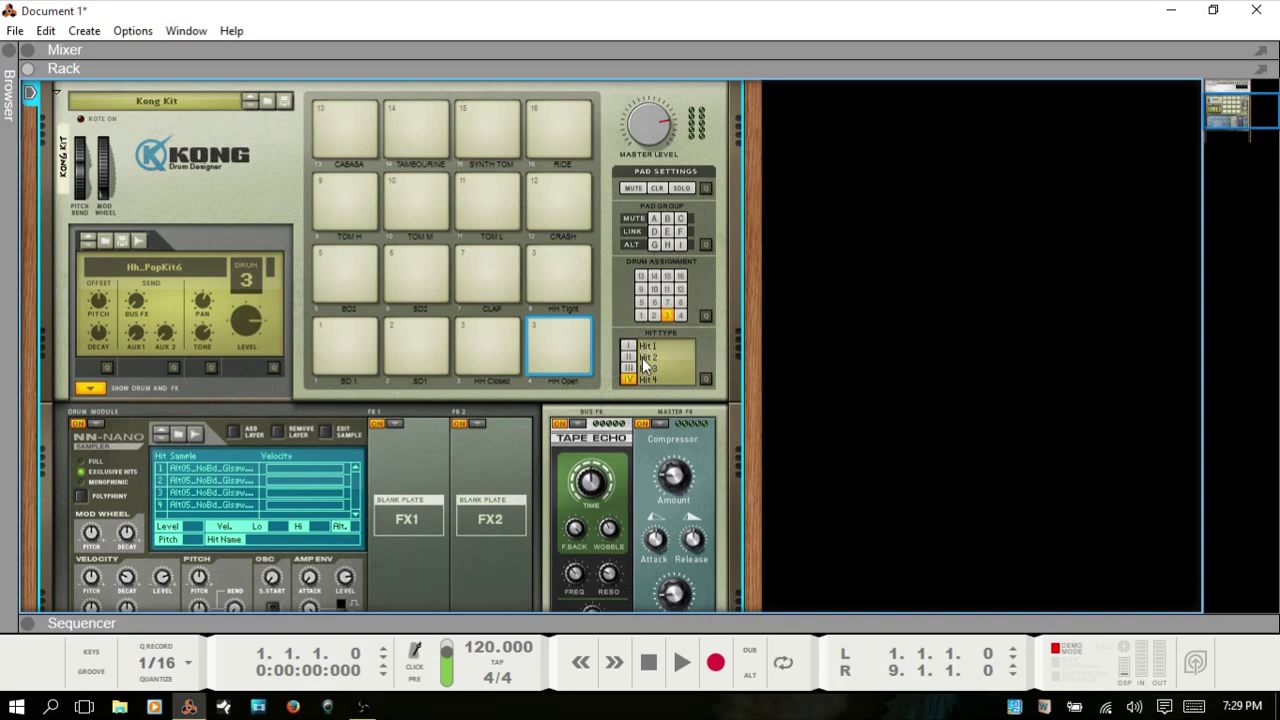
- Audition HH Closed, HH Open and HH Tight playing drum 3 at hit types 1, 4 and 3
left_click(480, 340)
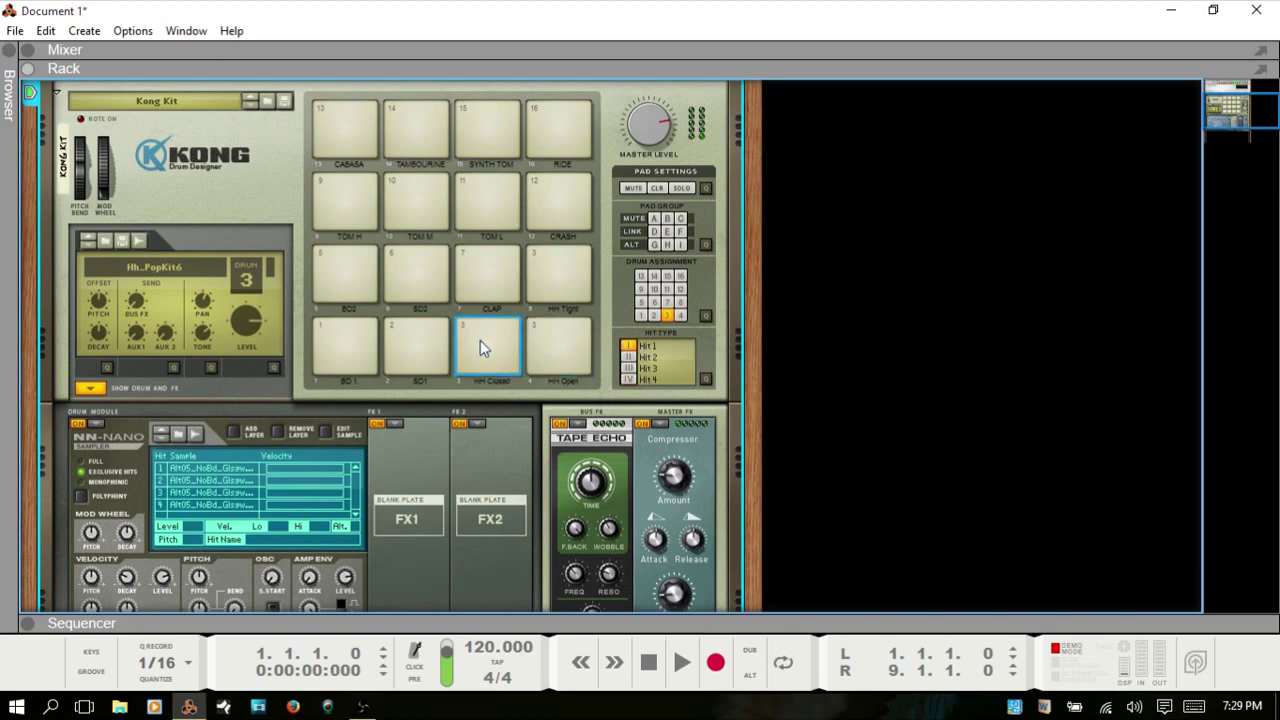
left_click(480, 347)
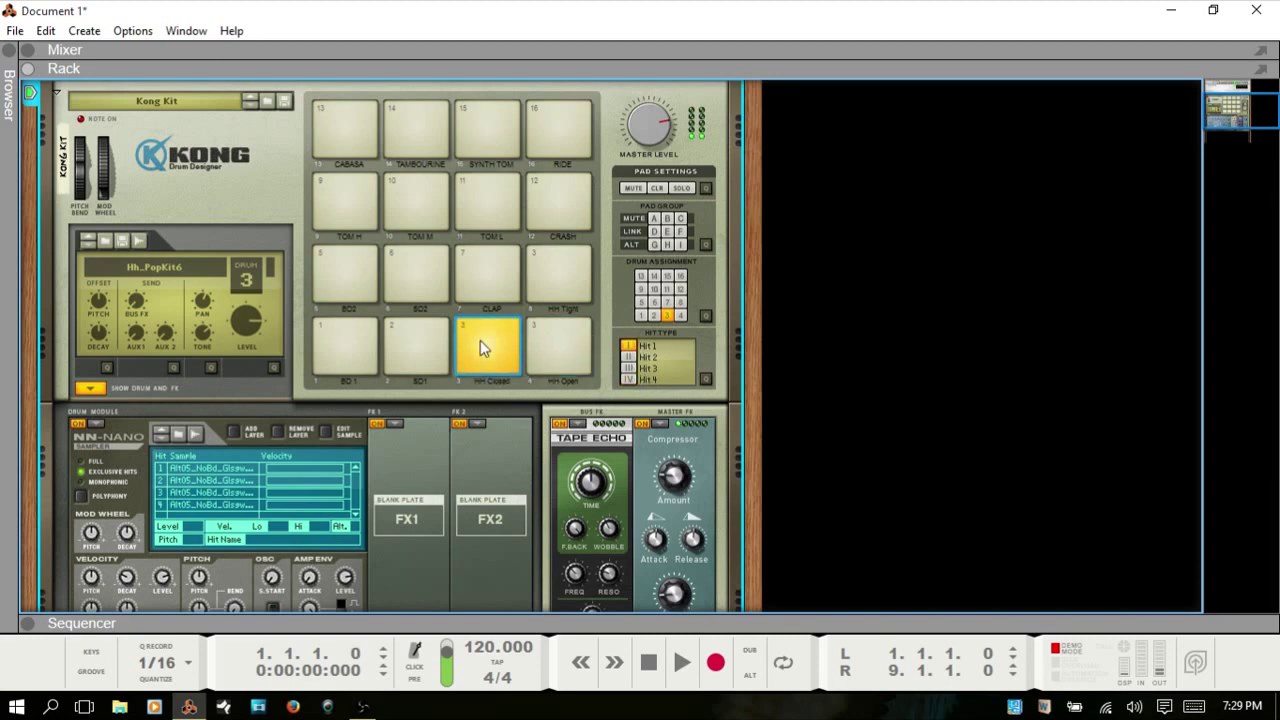
left_click(554, 346)
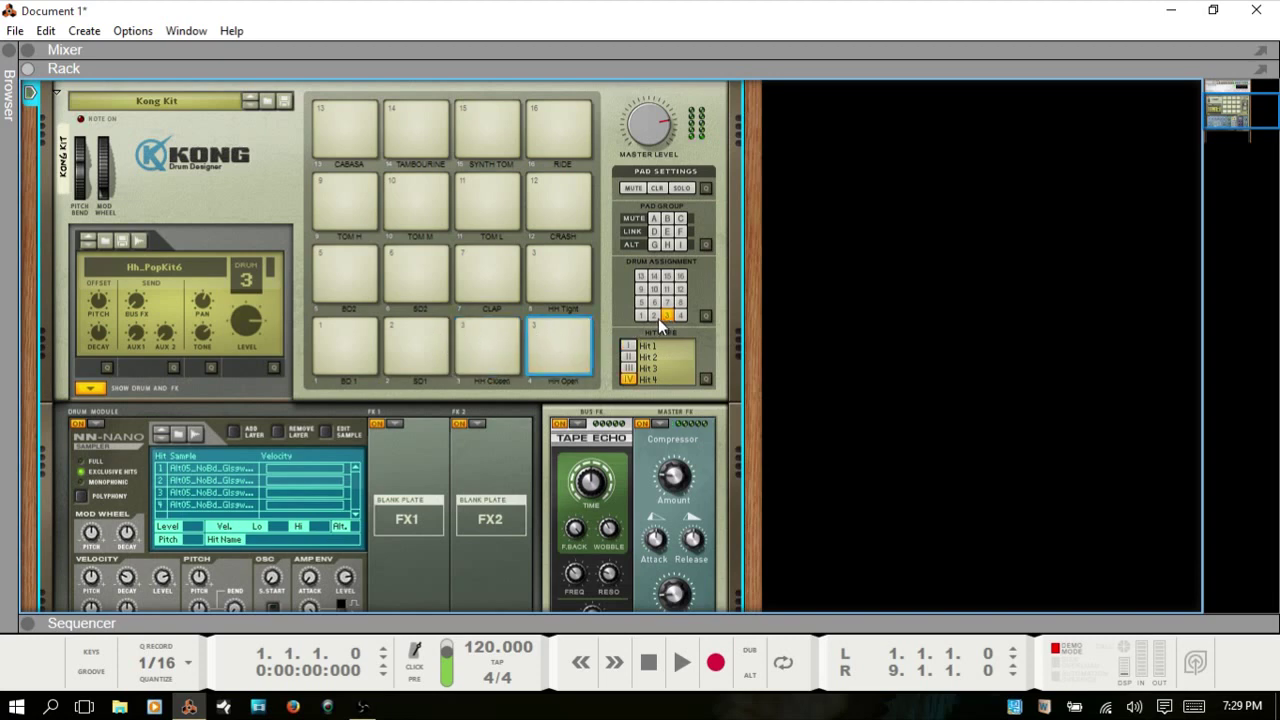
left_click(536, 264)
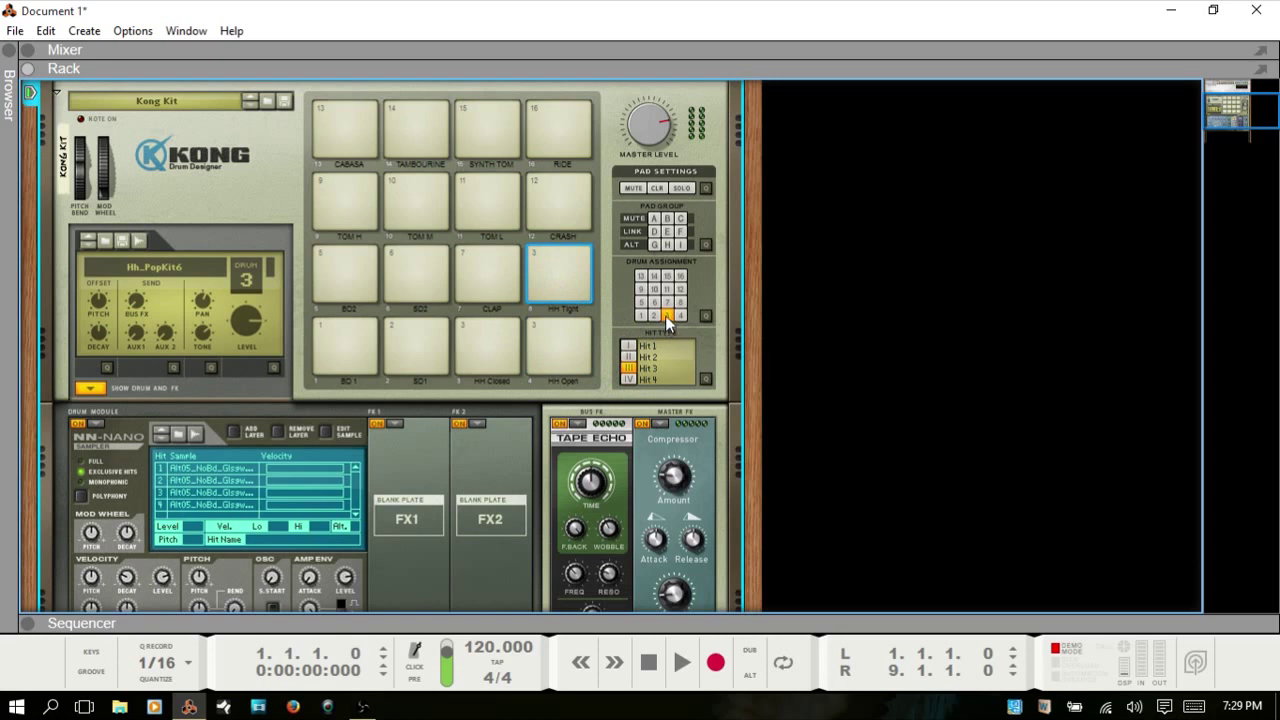
left_click(550, 347)
left_click(484, 347)
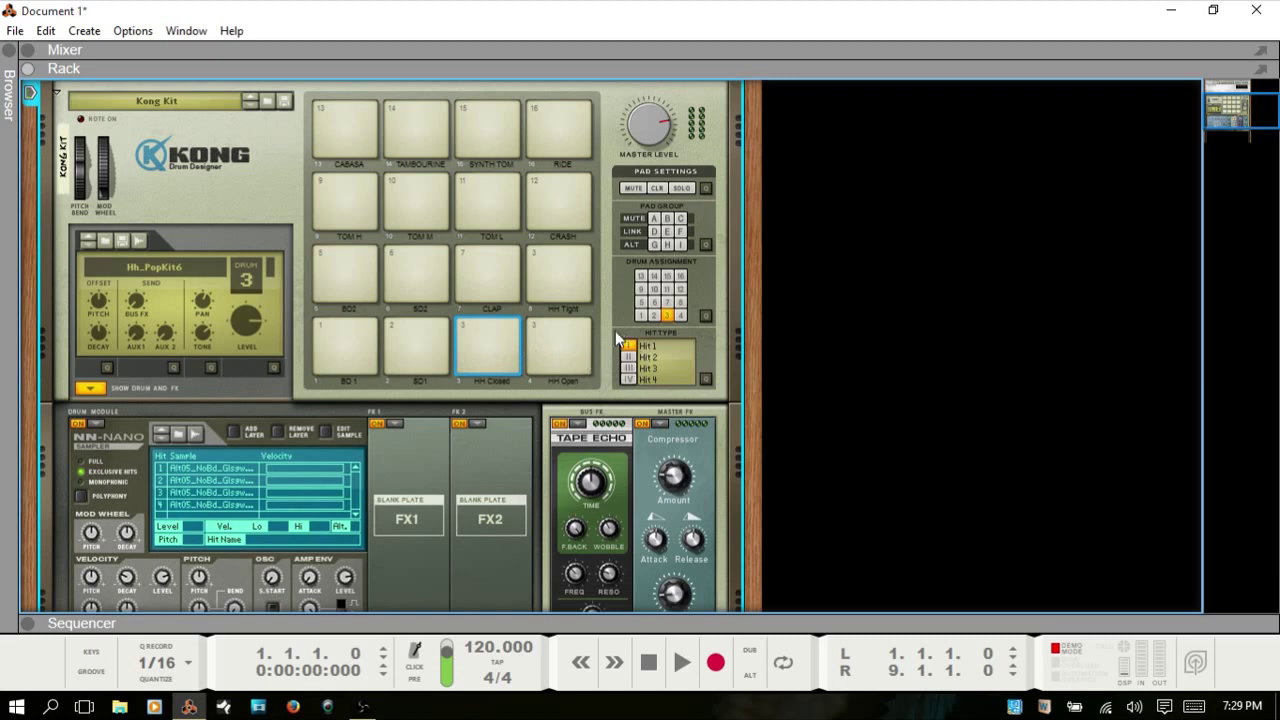
left_click(554, 335)
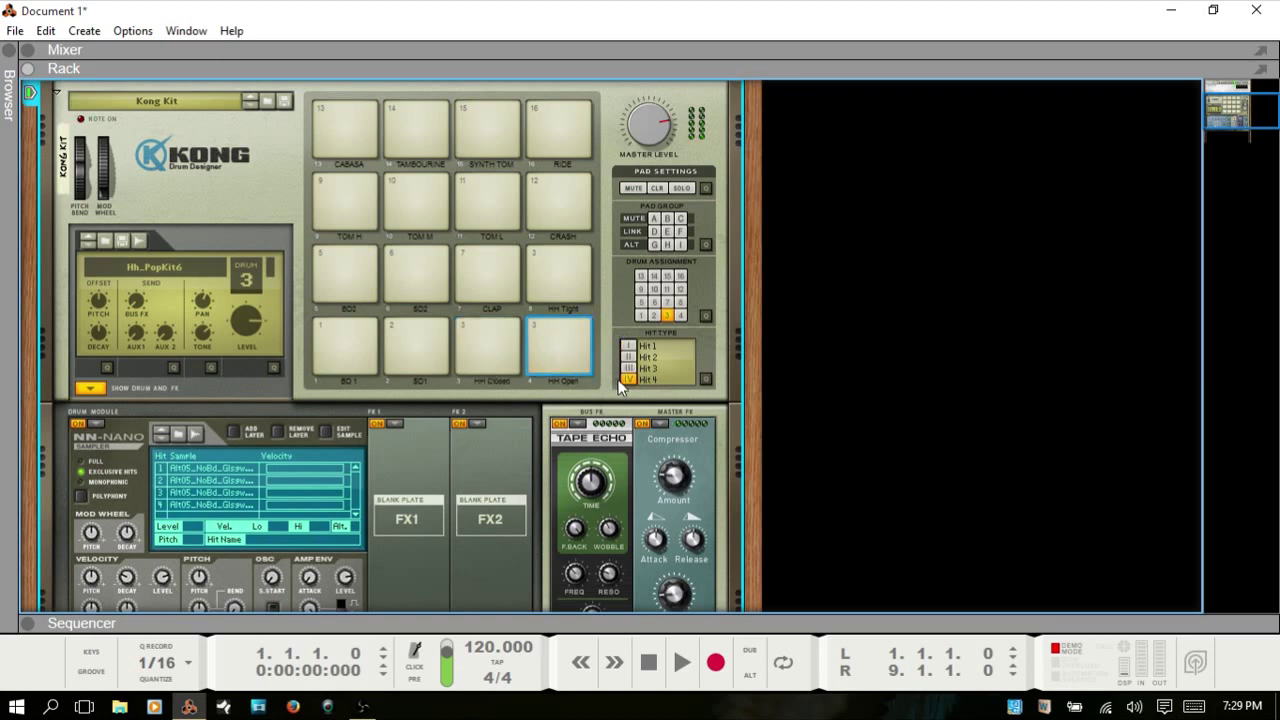
left_click(556, 270)
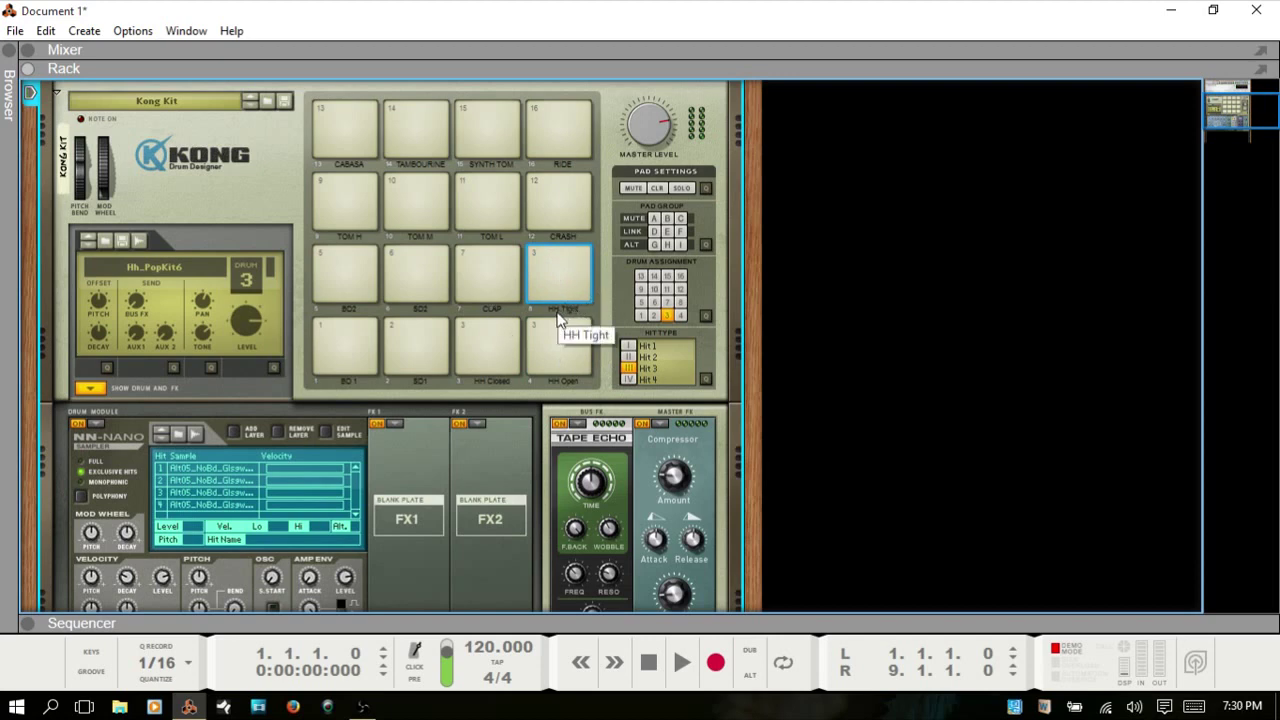
- Assign the CLAP pad (pad 7) to drum 3 and audition it against the hi-hats
left_click(483, 277)
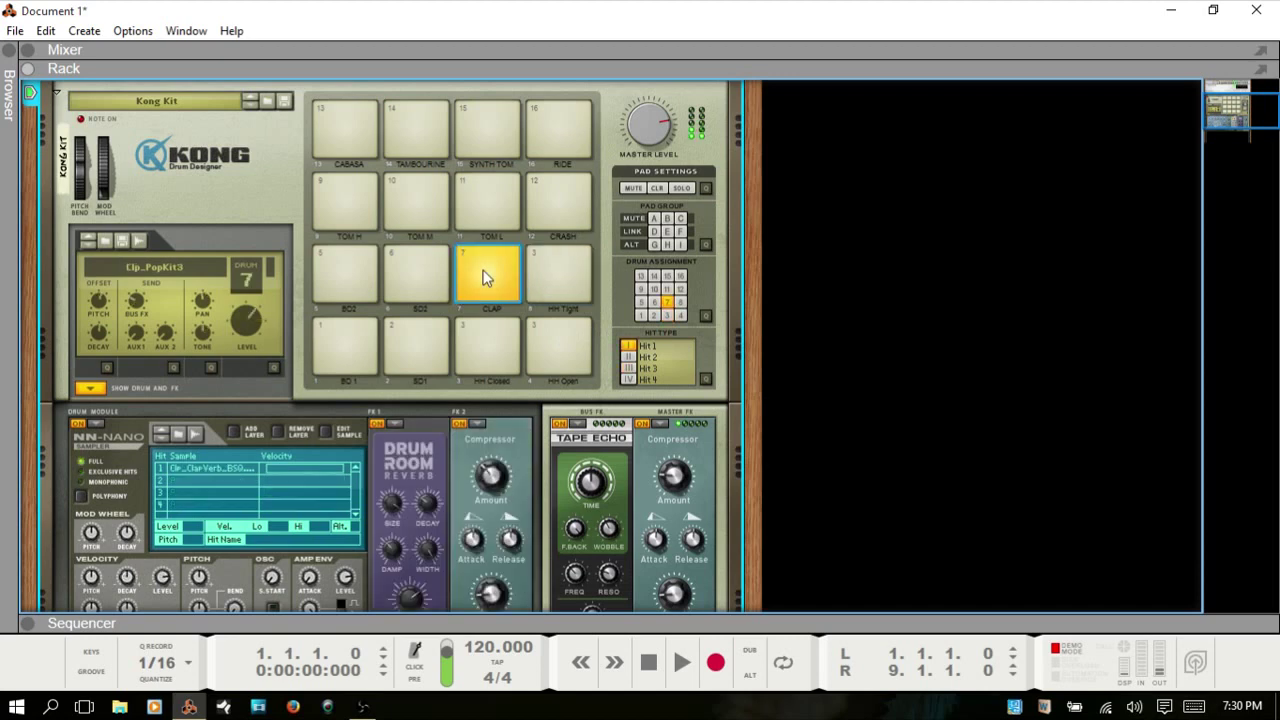
left_click(667, 316)
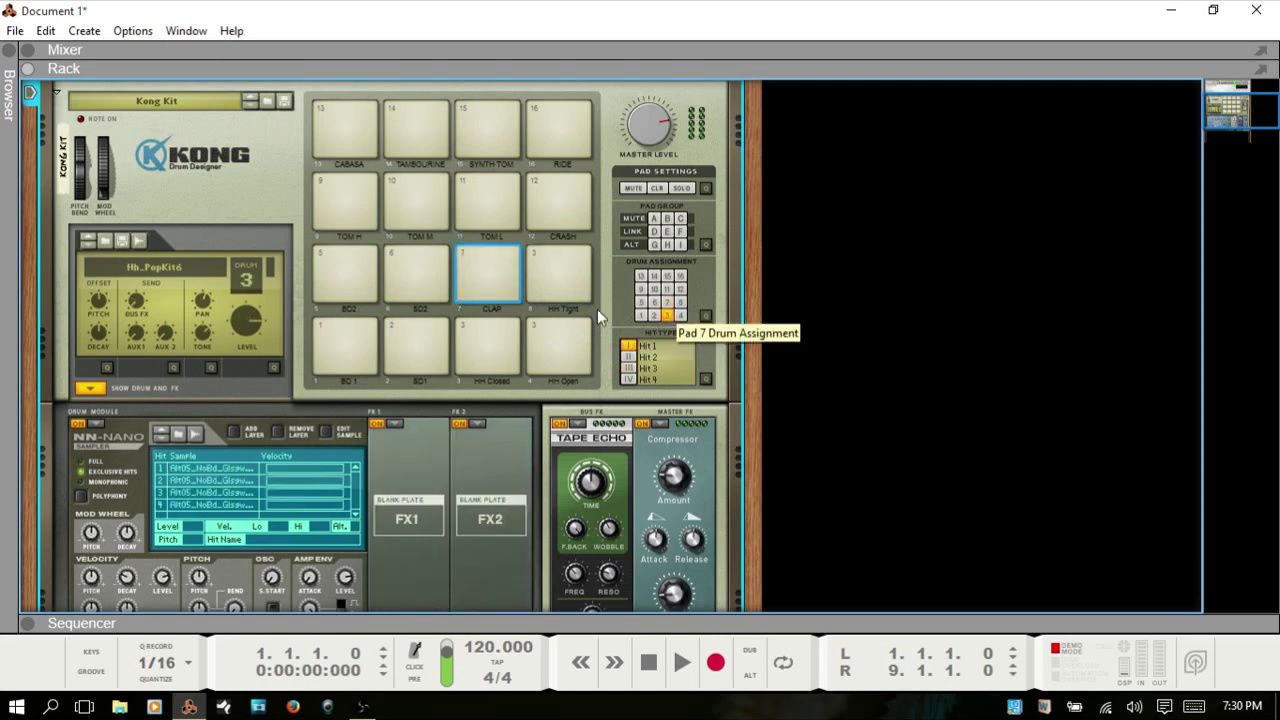
left_click(482, 279)
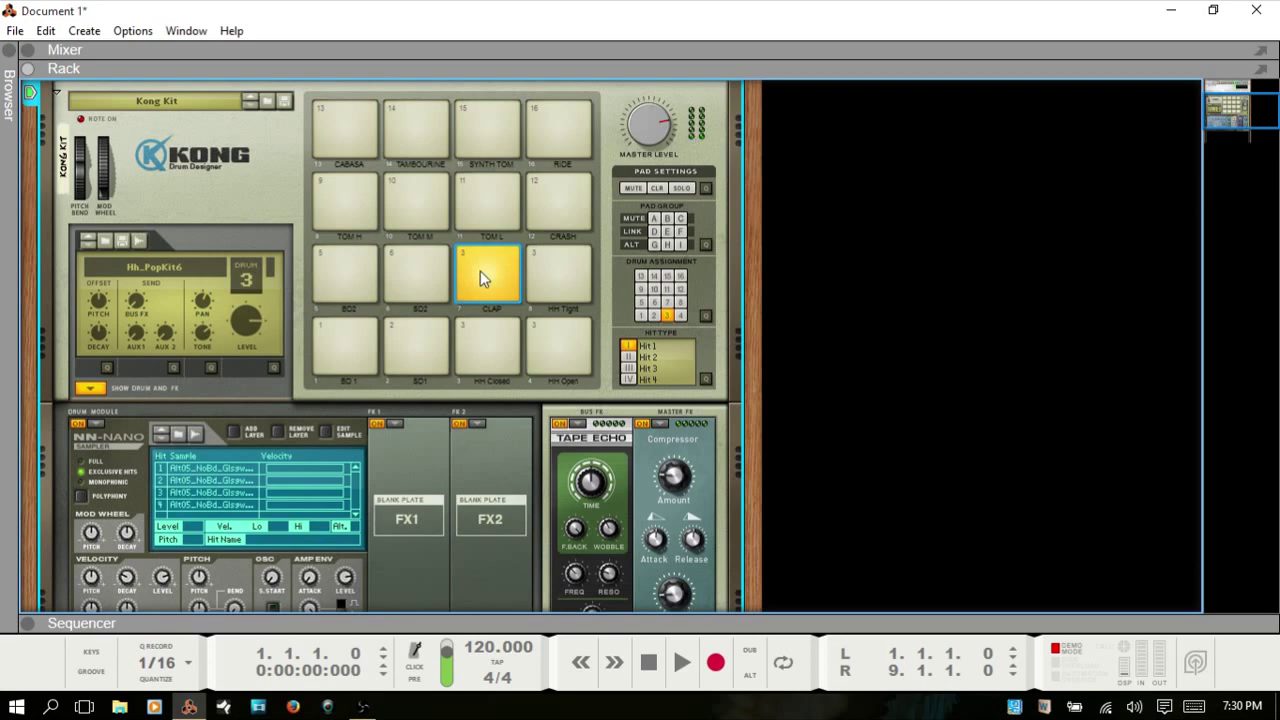
left_click(542, 265)
left_click(537, 336)
left_click(481, 338)
- Assign SD1 (pad 2) and the second SD2 (pad 6) to drum 3, then audition the pads
left_click(399, 348)
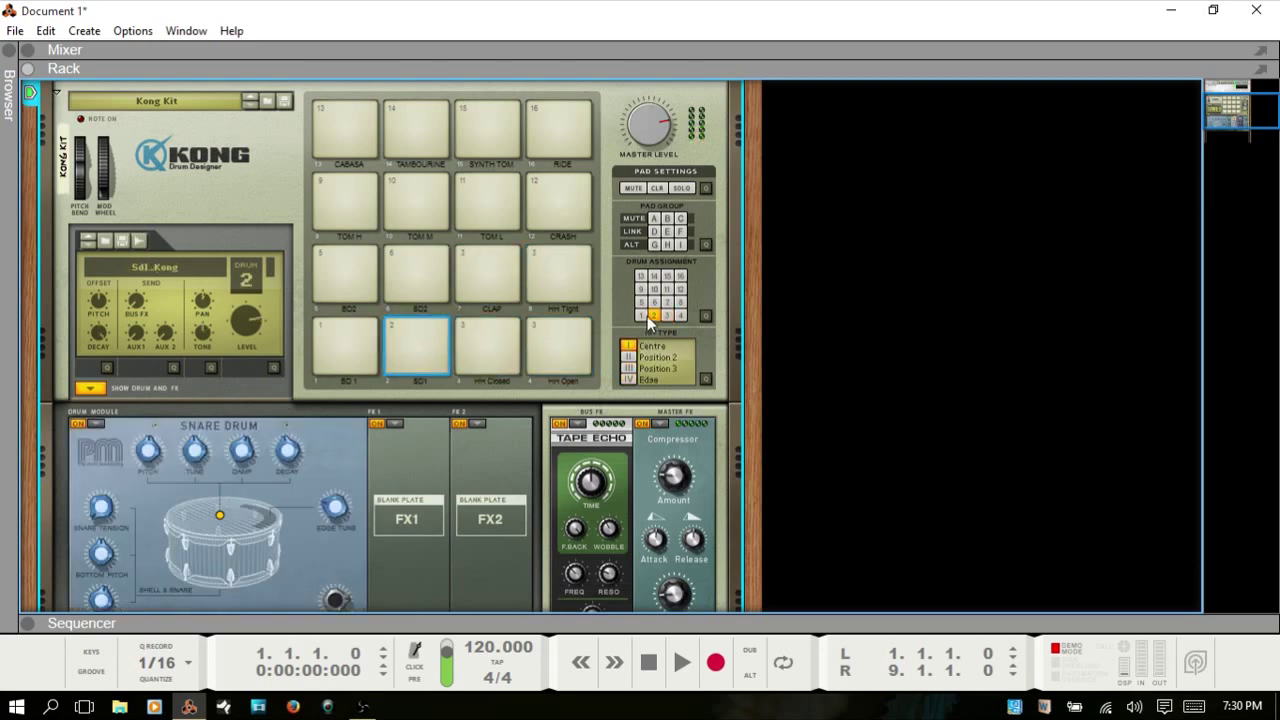
left_click(666, 316)
left_click(409, 349)
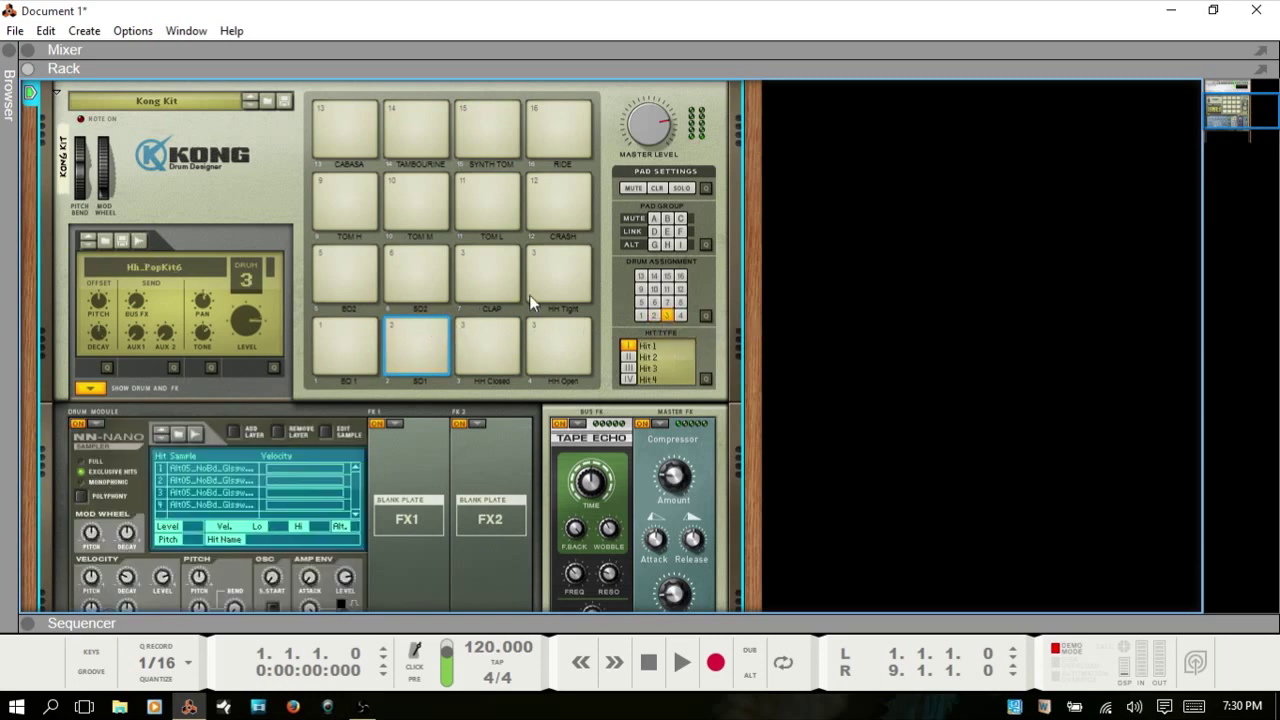
left_click(403, 260)
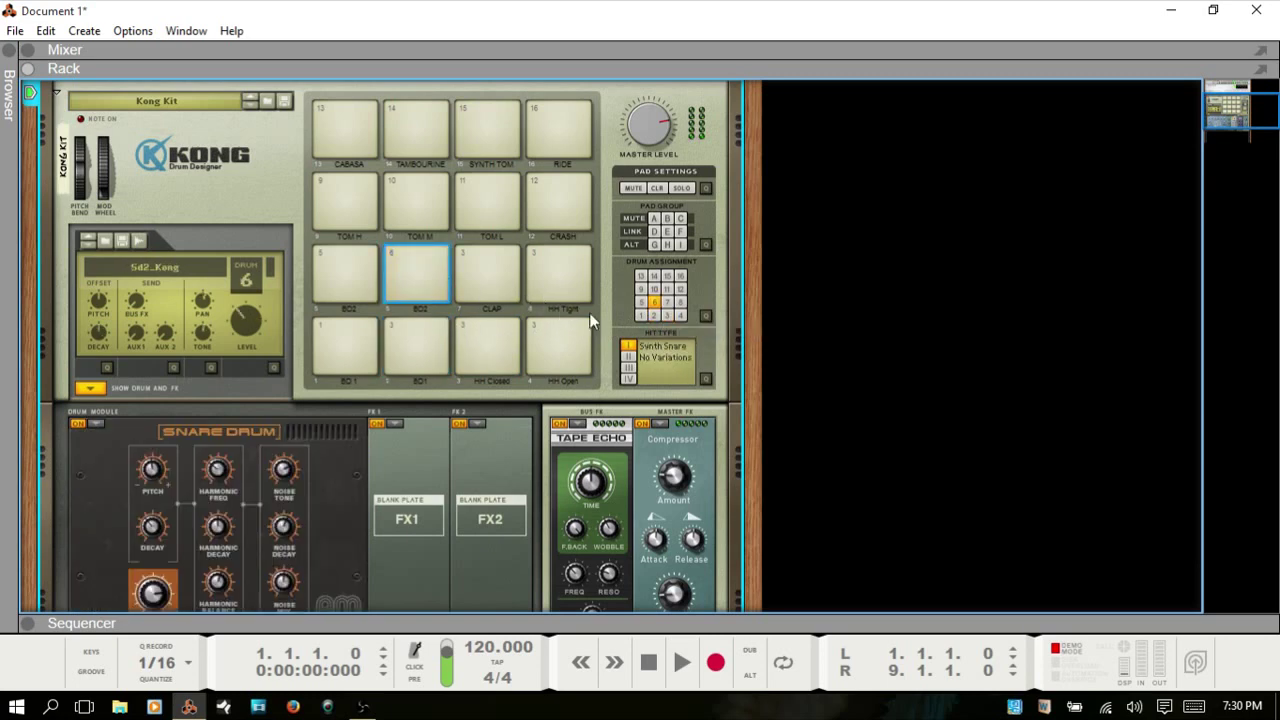
left_click(667, 316)
left_click(418, 352)
left_click(473, 351)
left_click(472, 268)
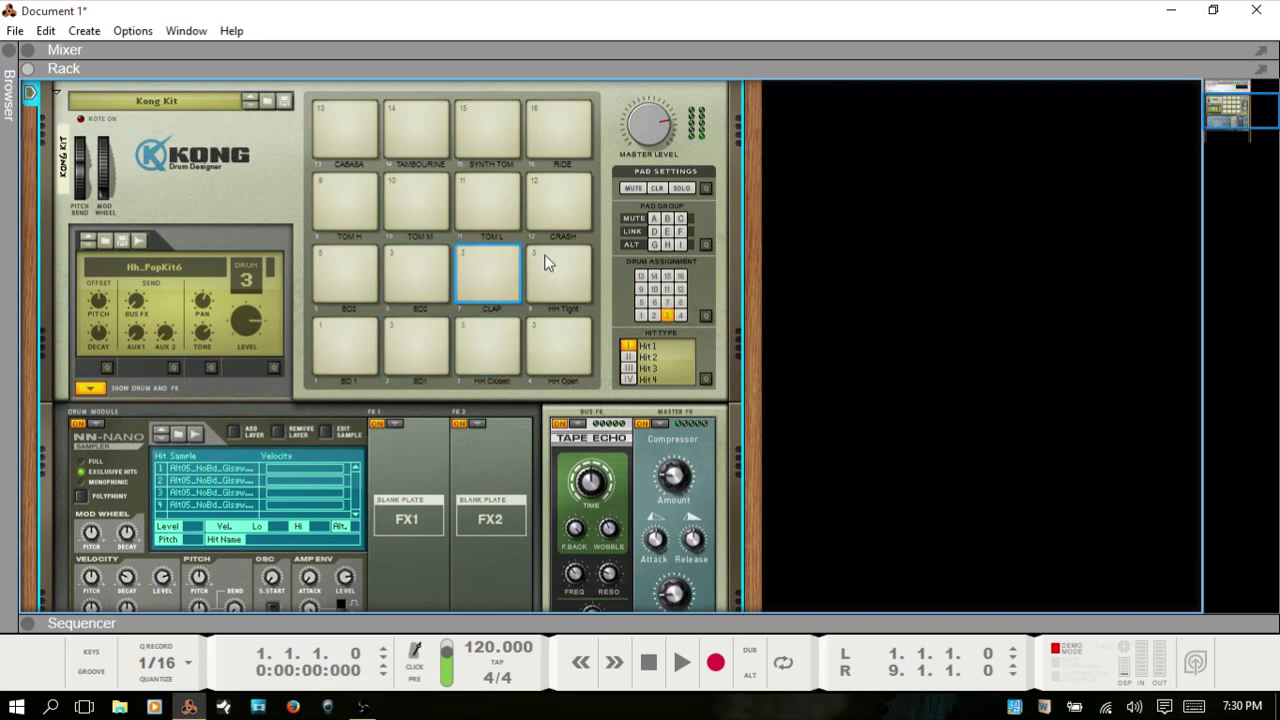
left_click(557, 276)
left_click(477, 268)
- In the drum assignment overview, set pad 7 to drum 6, pad 6 to drum 7, and pad 2 to drum 2
left_click(705, 315)
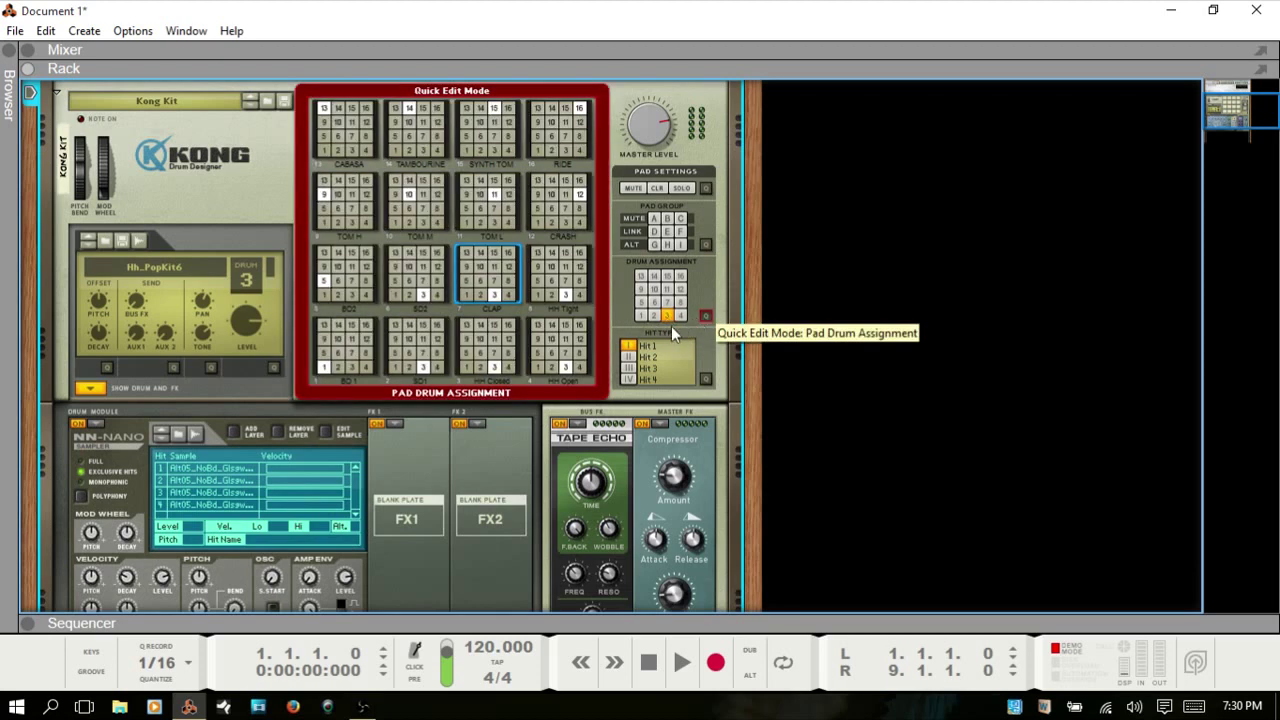
left_click(424, 299)
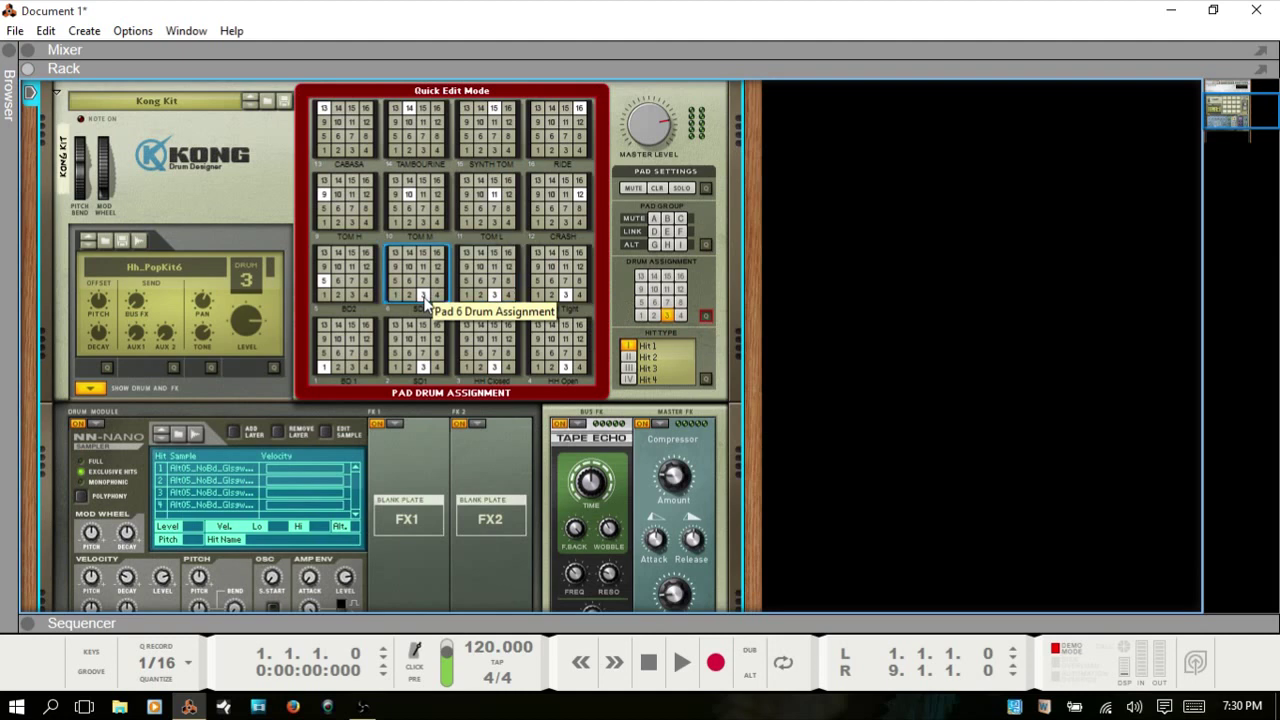
left_click(481, 284)
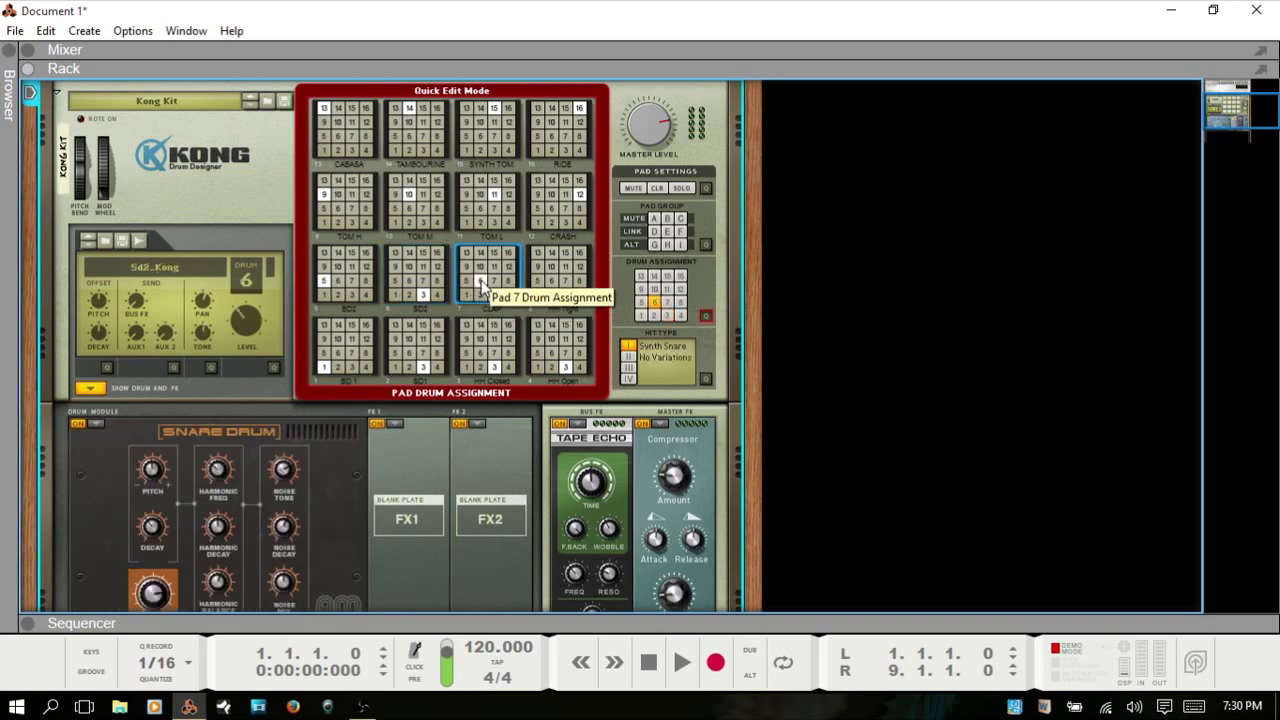
left_click(424, 284)
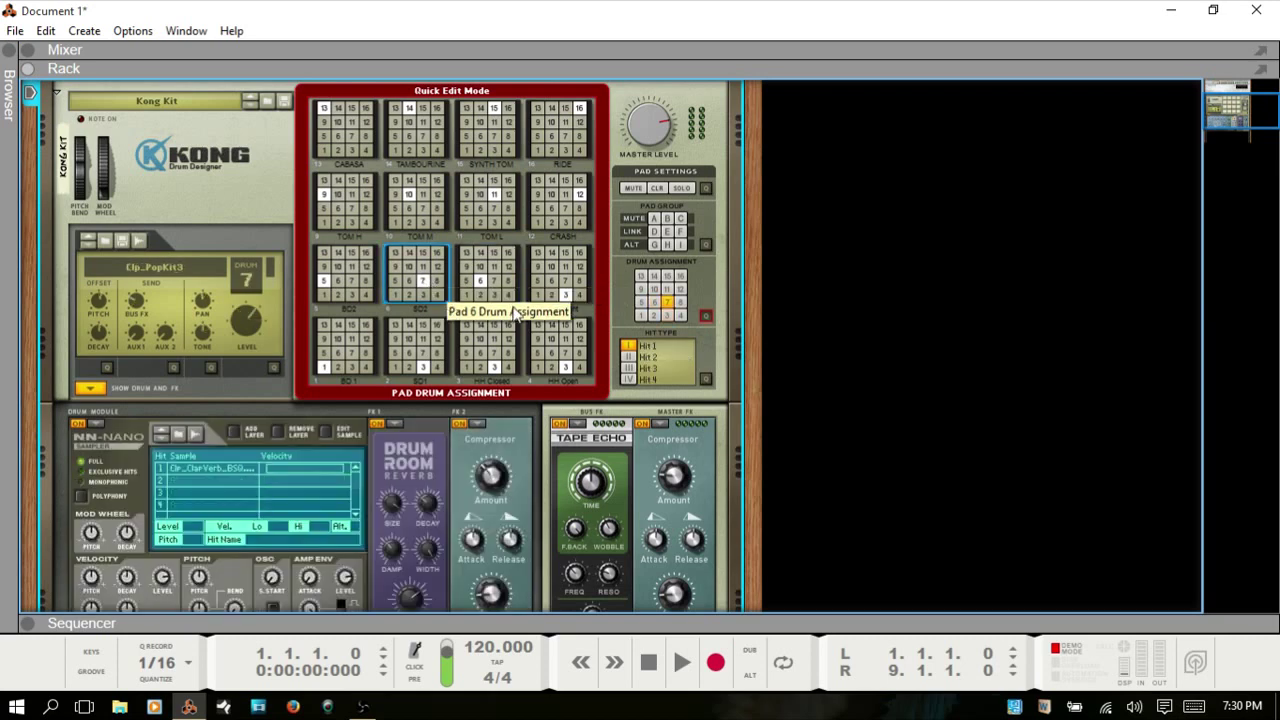
left_click(417, 369)
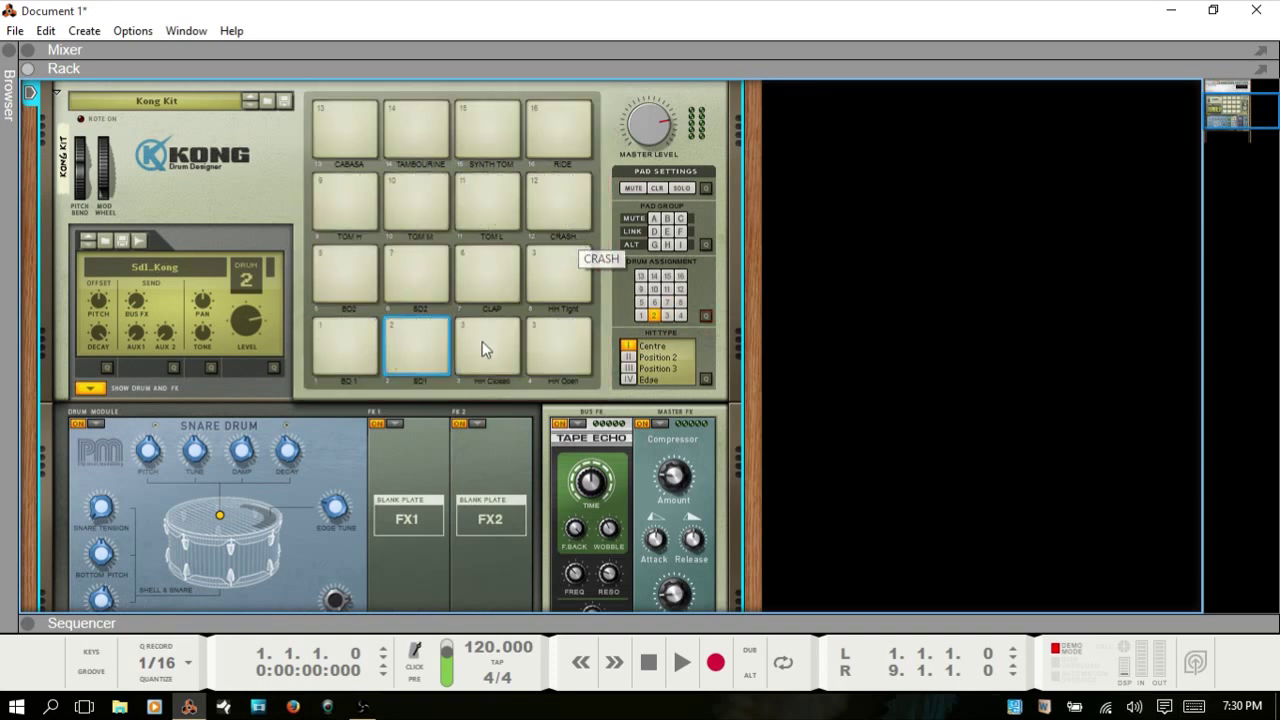
- Reassign the CLAP pad to drum 7, trying empty drum 8 first, and audition it
left_click(484, 346)
left_click(475, 273)
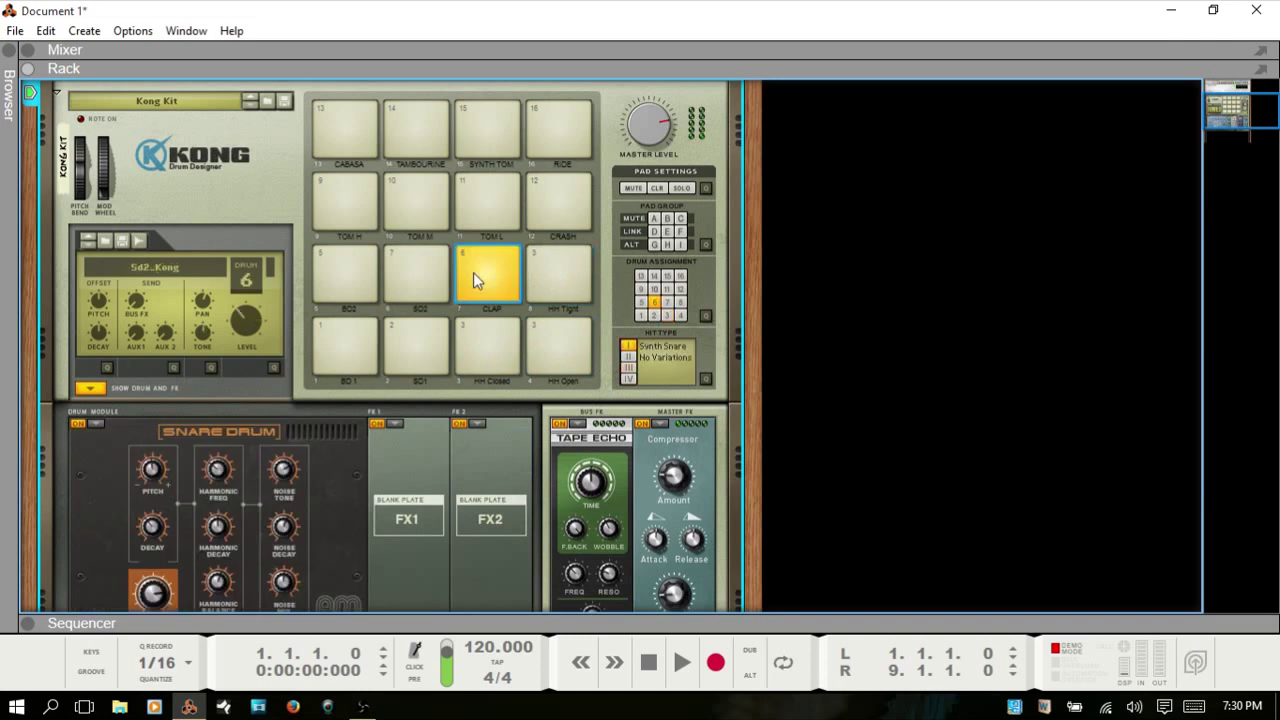
left_click(478, 268)
left_click(501, 276)
left_click(684, 304)
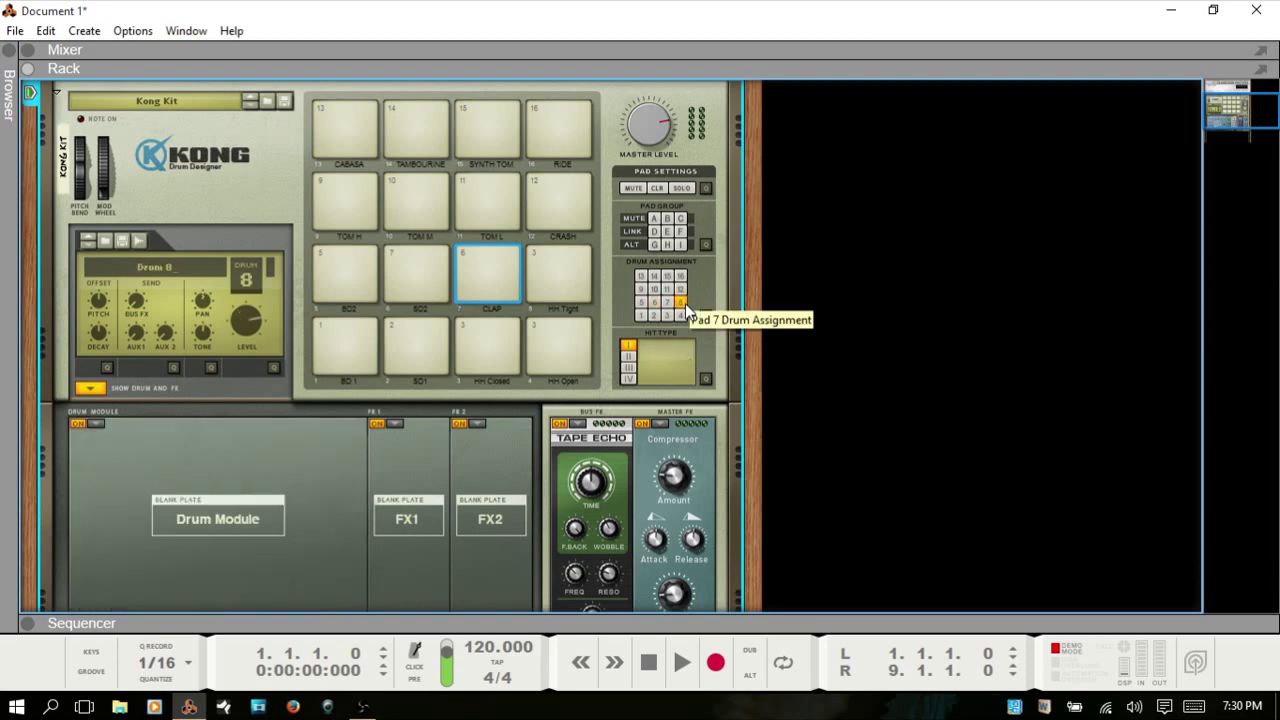
left_click(471, 258)
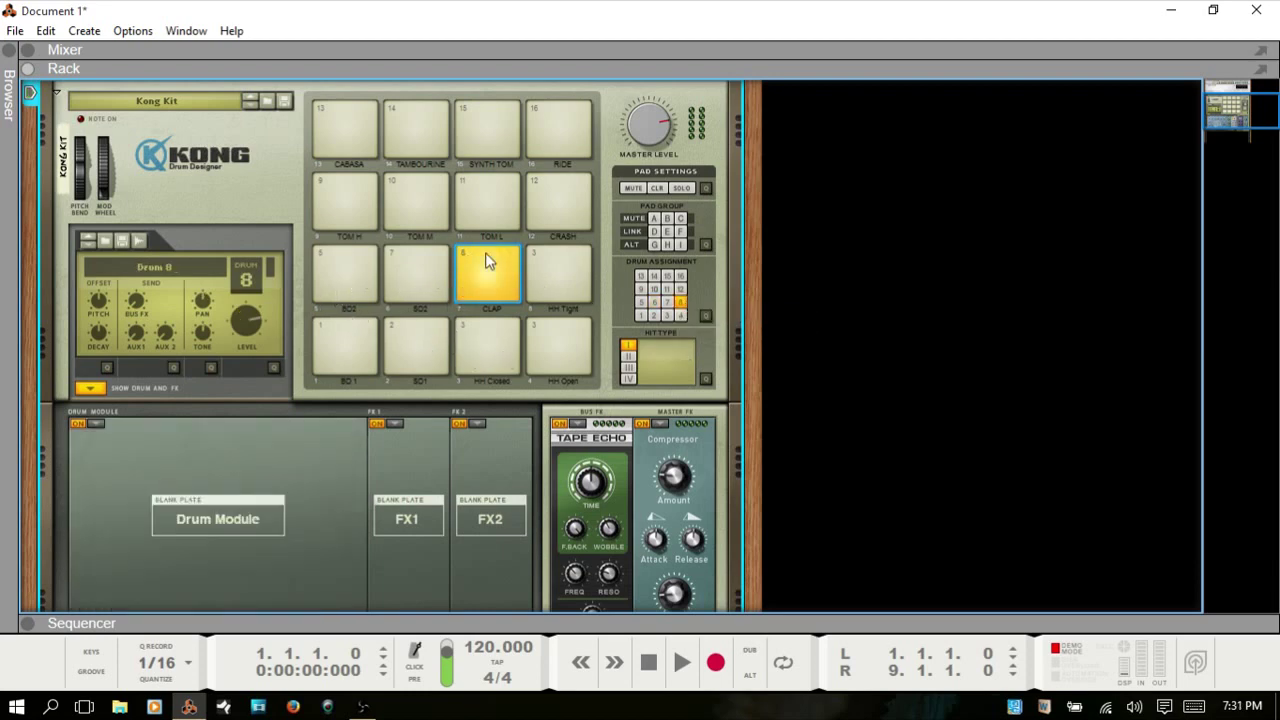
left_click(487, 262)
left_click(667, 302)
left_click(475, 265)
left_click(474, 262)
left_click(474, 262)
left_click(474, 262)
- Assign the second SD2 pad to drum 6 and audition it
left_click(415, 258)
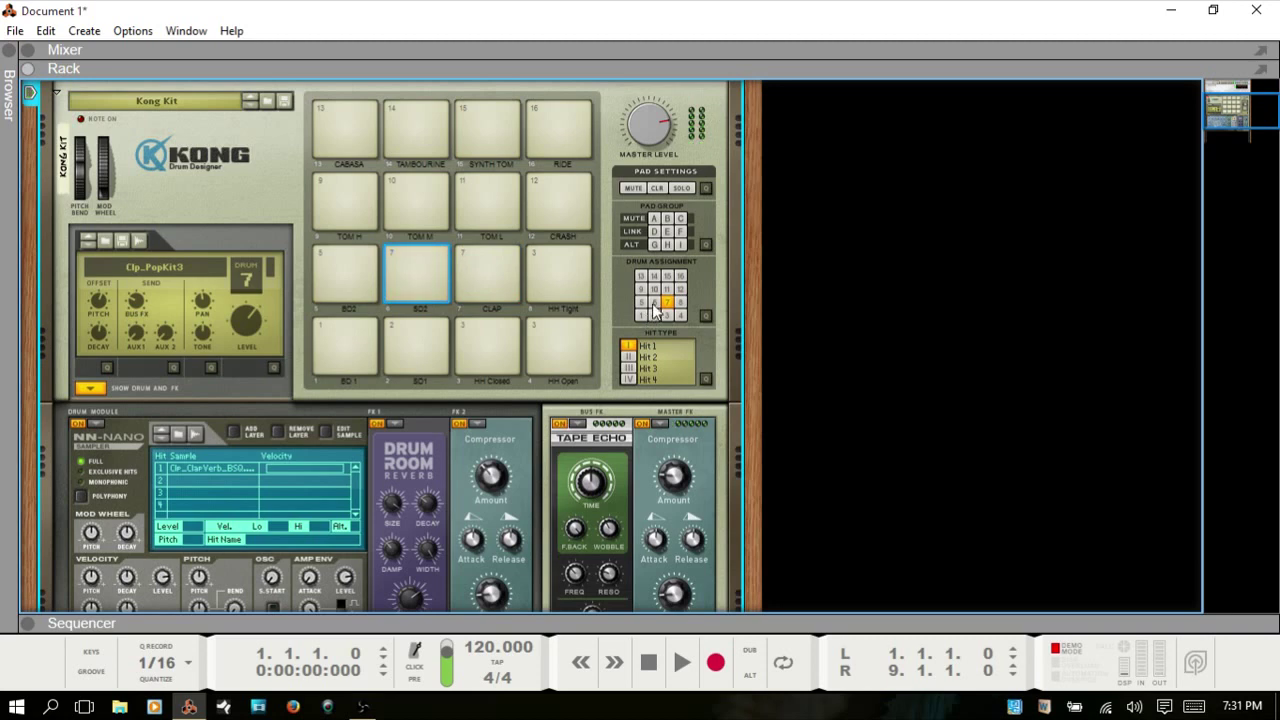
left_click(654, 302)
left_click(419, 257)
left_click(413, 257)
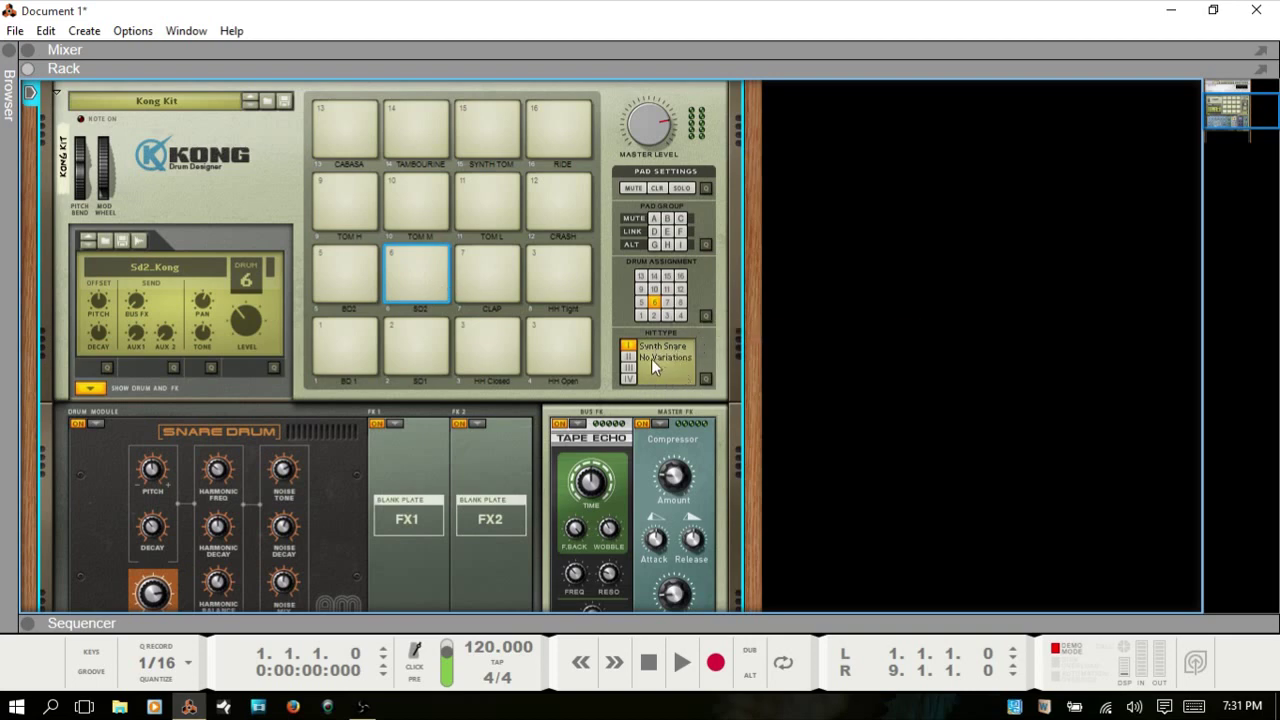
- Audition HH Open with hit types 3 and 2, then return it to hit type 1
left_click(486, 345)
left_click(550, 340)
left_click(560, 278)
left_click(549, 346)
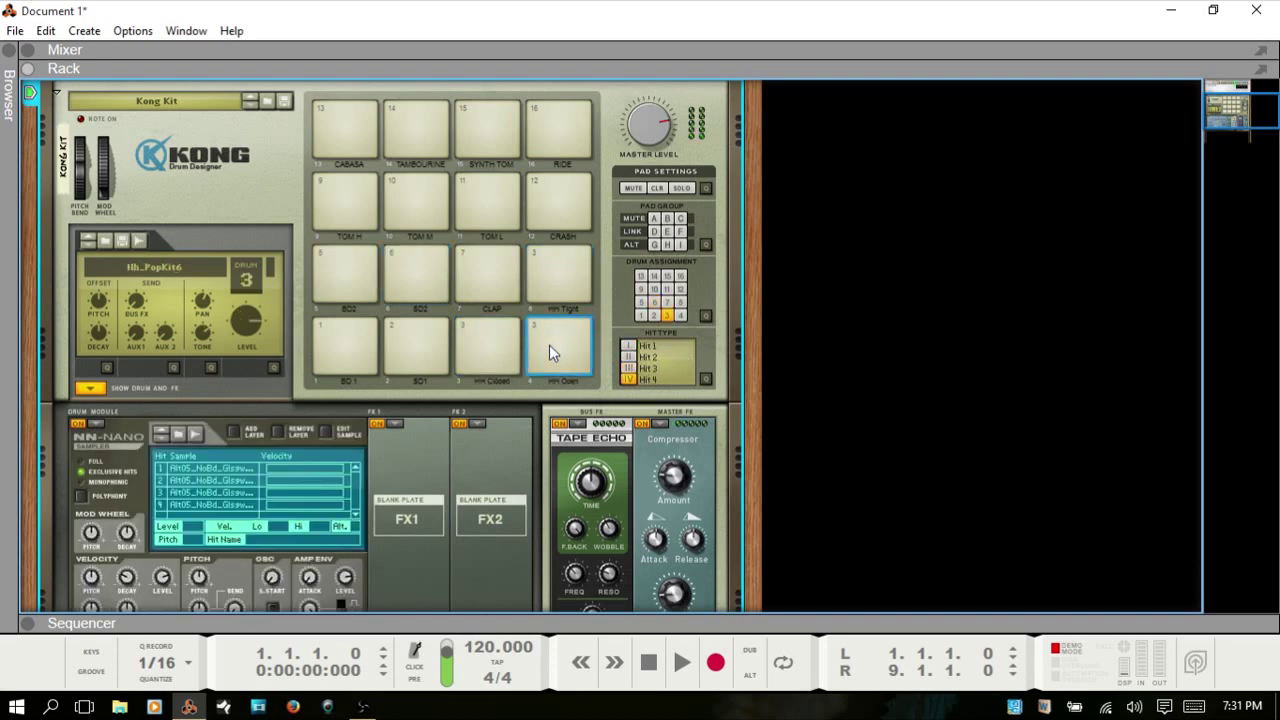
left_click(551, 336)
left_click(558, 366)
left_click(624, 369)
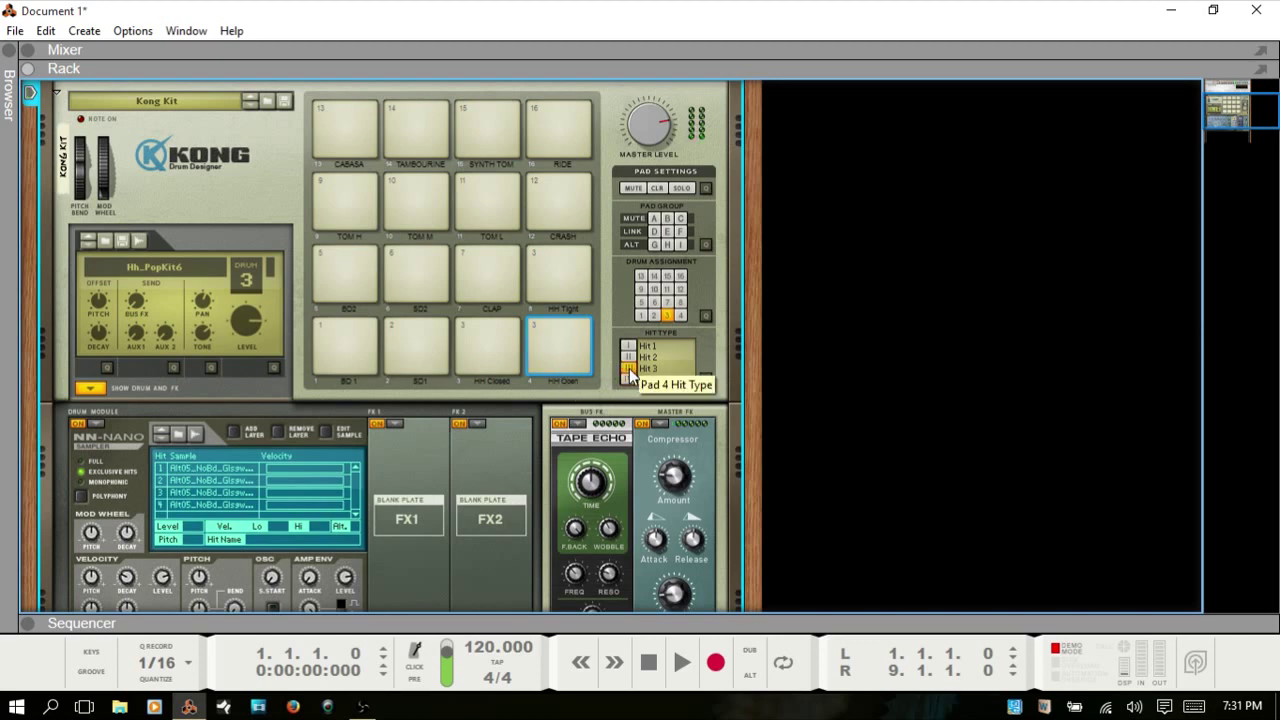
left_click(551, 335)
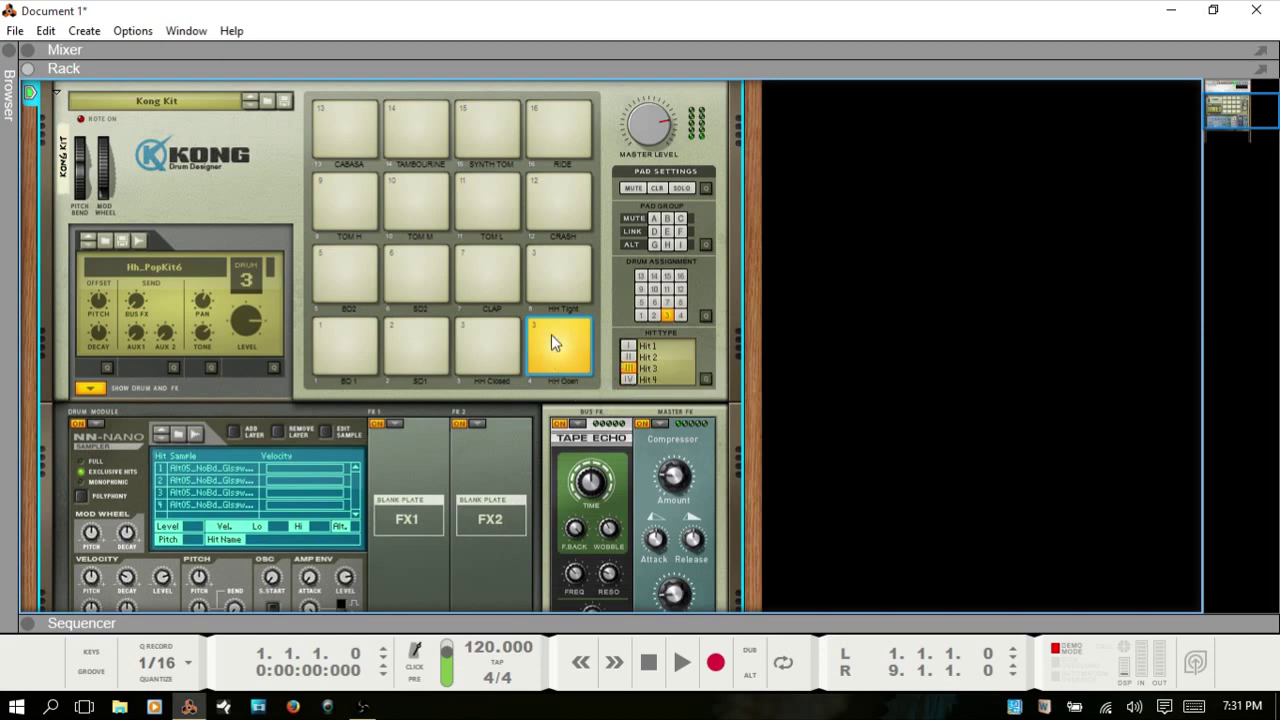
left_click(551, 334)
left_click(628, 356)
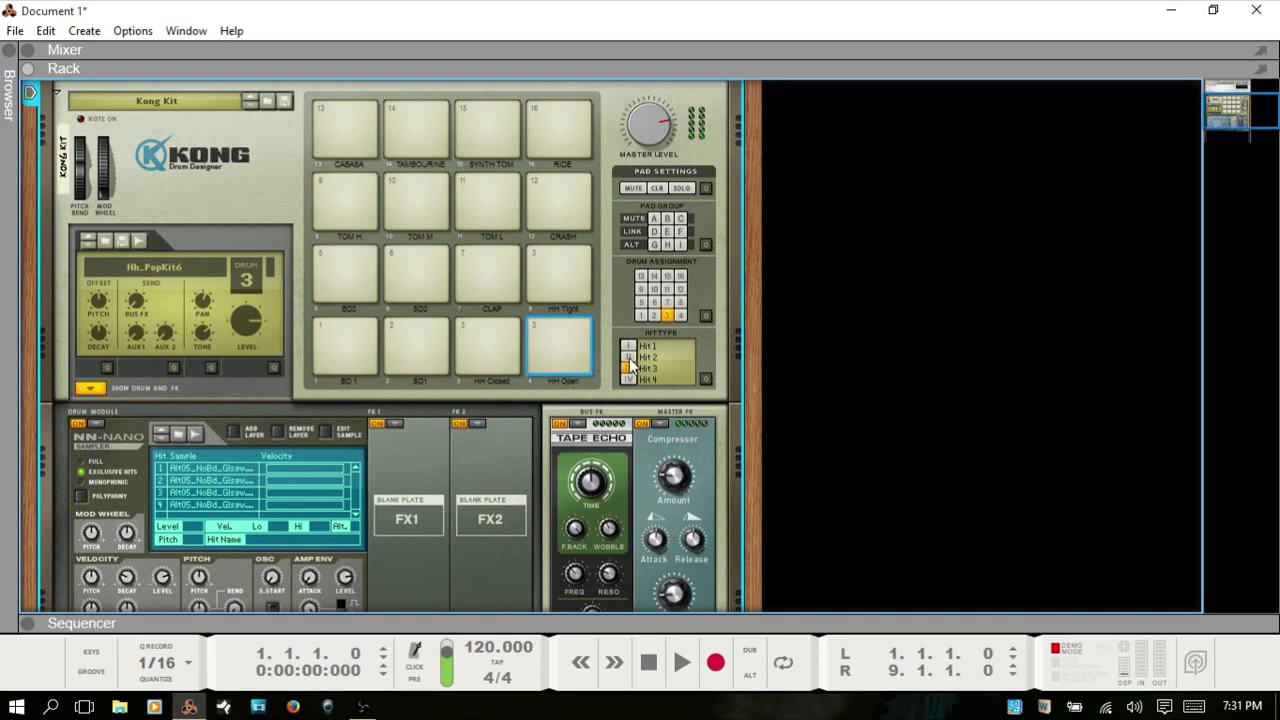
left_click(576, 339)
key("ctrl+z")
left_click(414, 346)
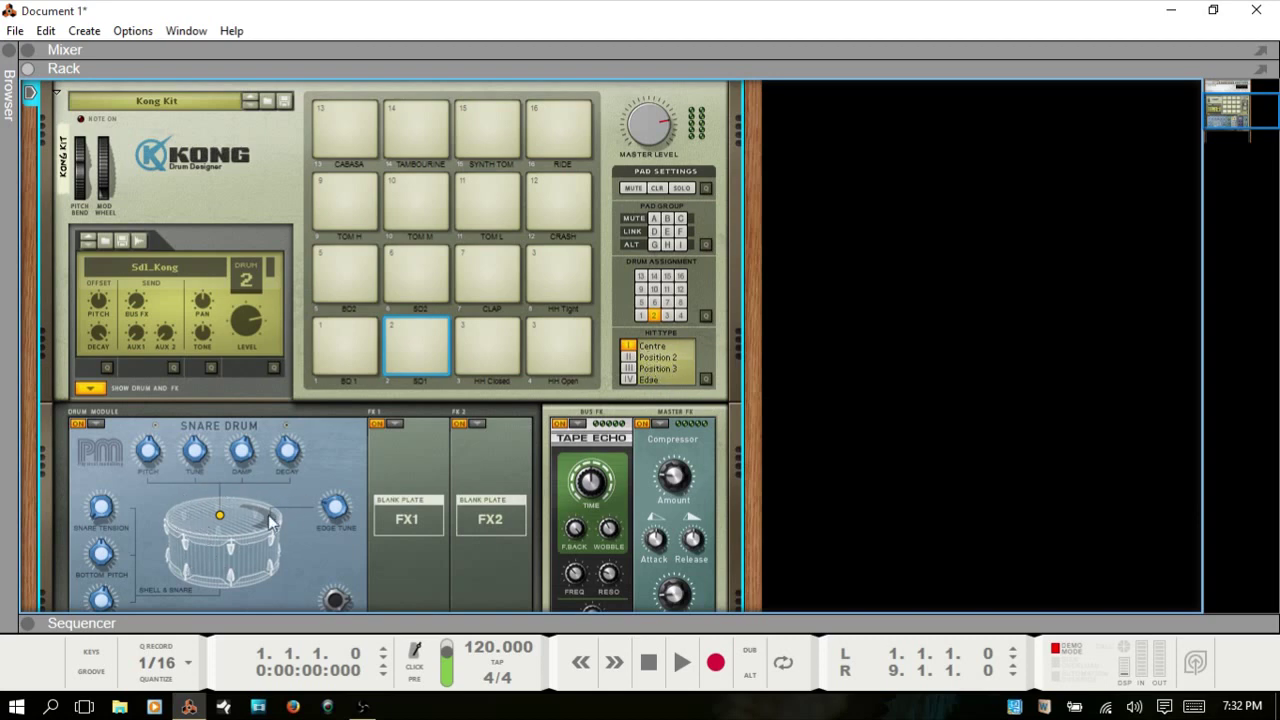
left_click(414, 330)
left_click(628, 357)
left_click(408, 337)
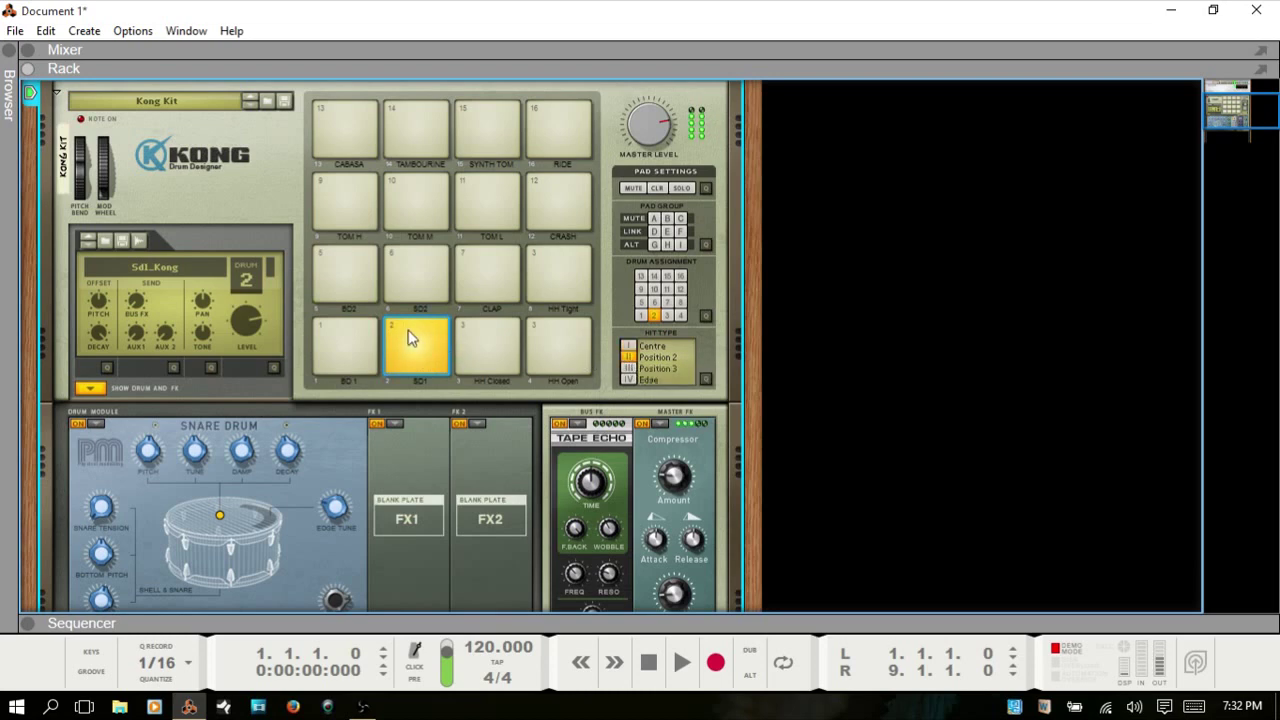
left_click(628, 369)
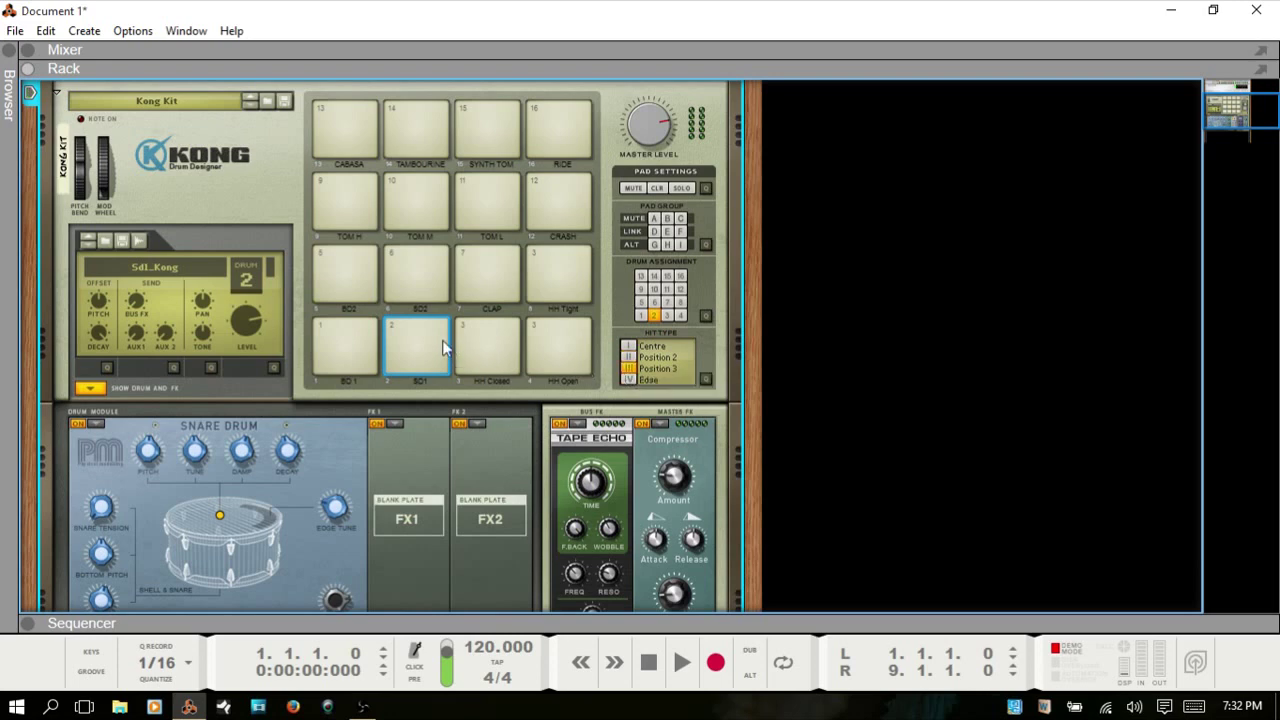
left_click(410, 336)
left_click(628, 380)
left_click(416, 326)
scroll(375, 366, "down", 2)
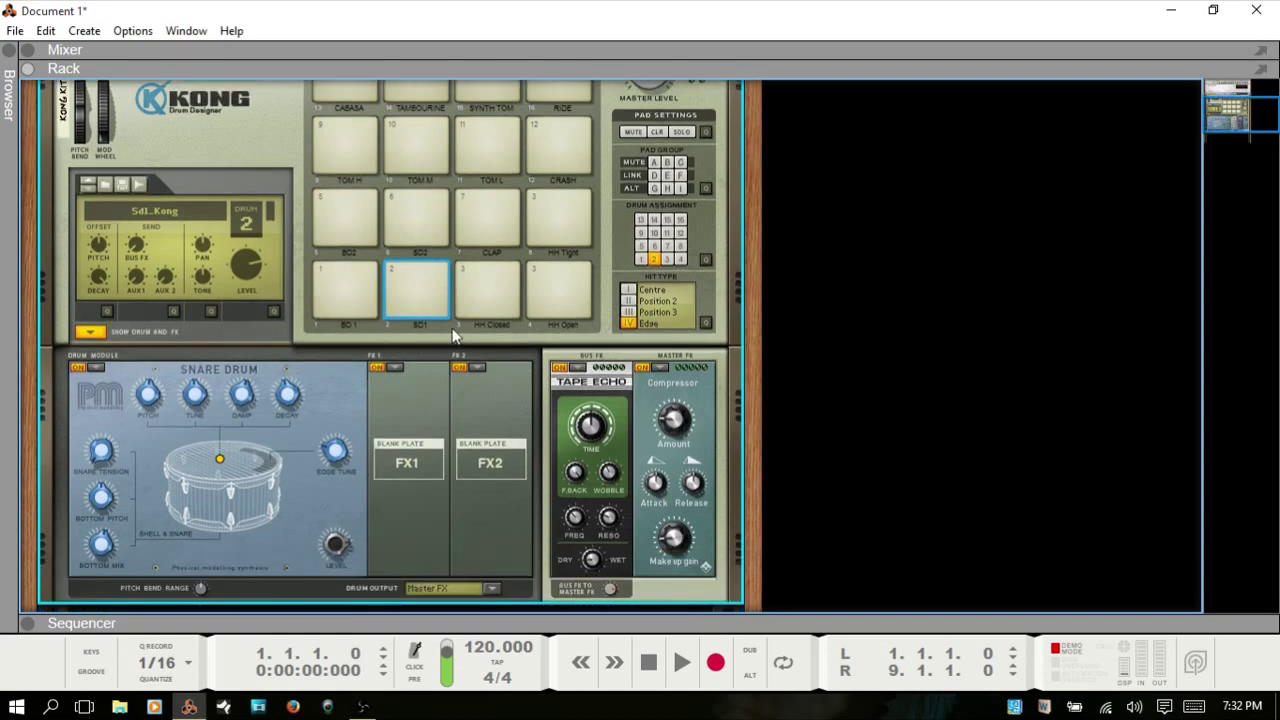
left_click(707, 323)
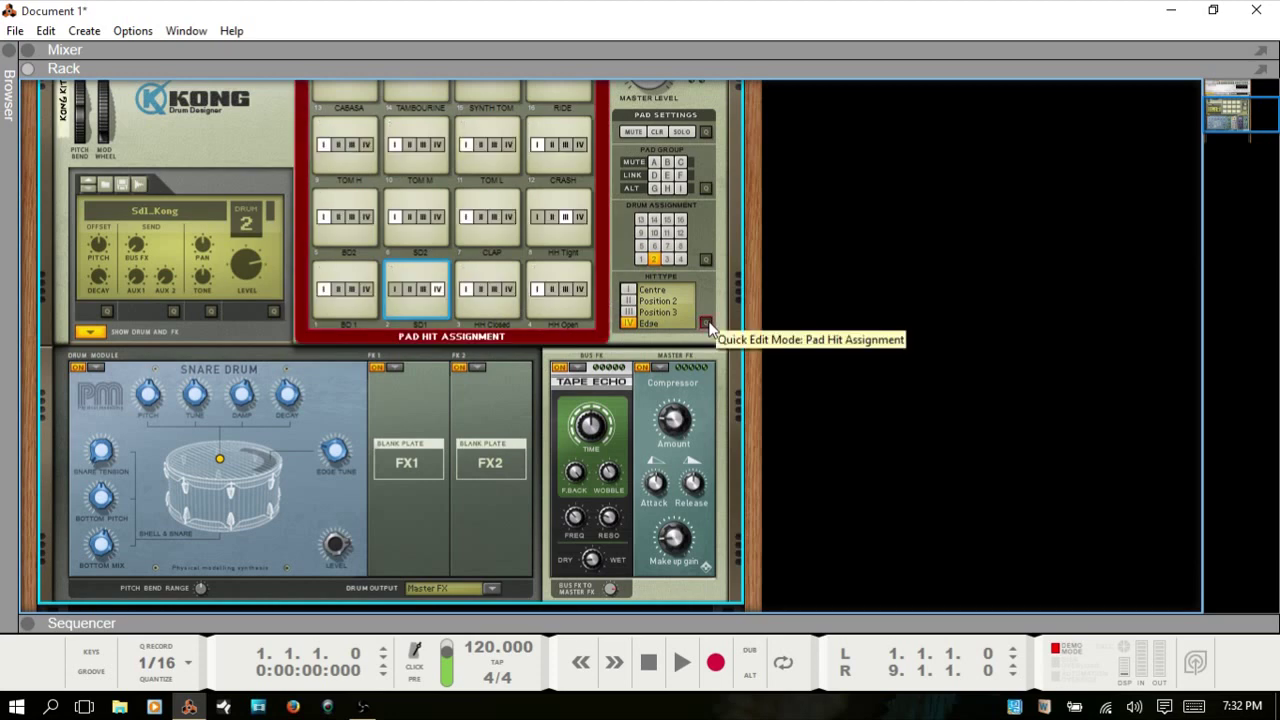
scroll(710, 330, "up", 2)
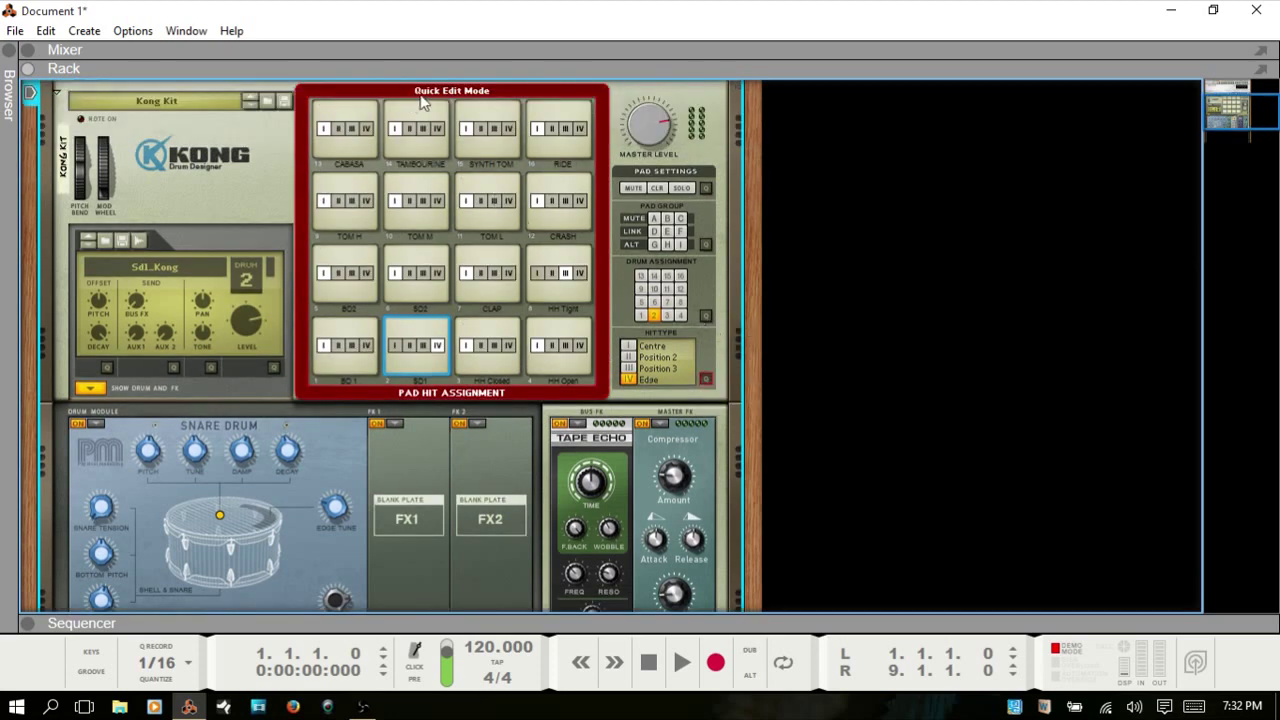
left_click(706, 380)
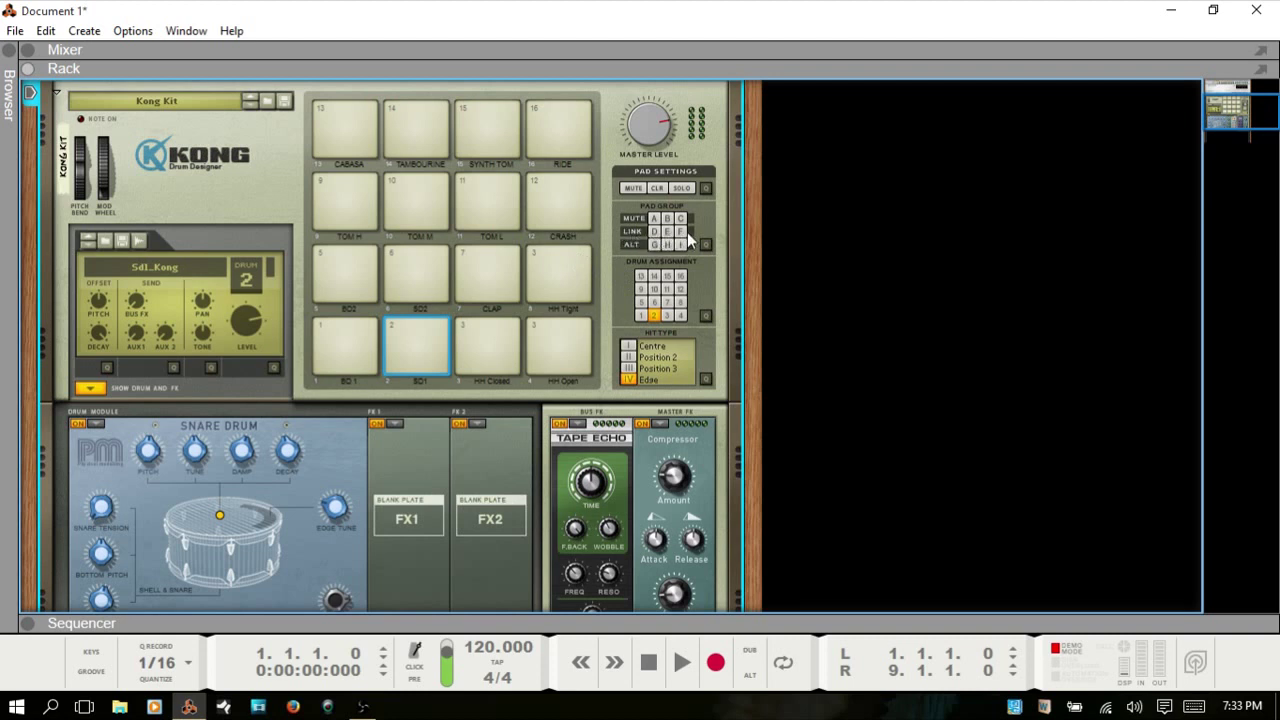
- Hide the drum and FX panel and put the CLAP pad in link group D
left_click(86, 391)
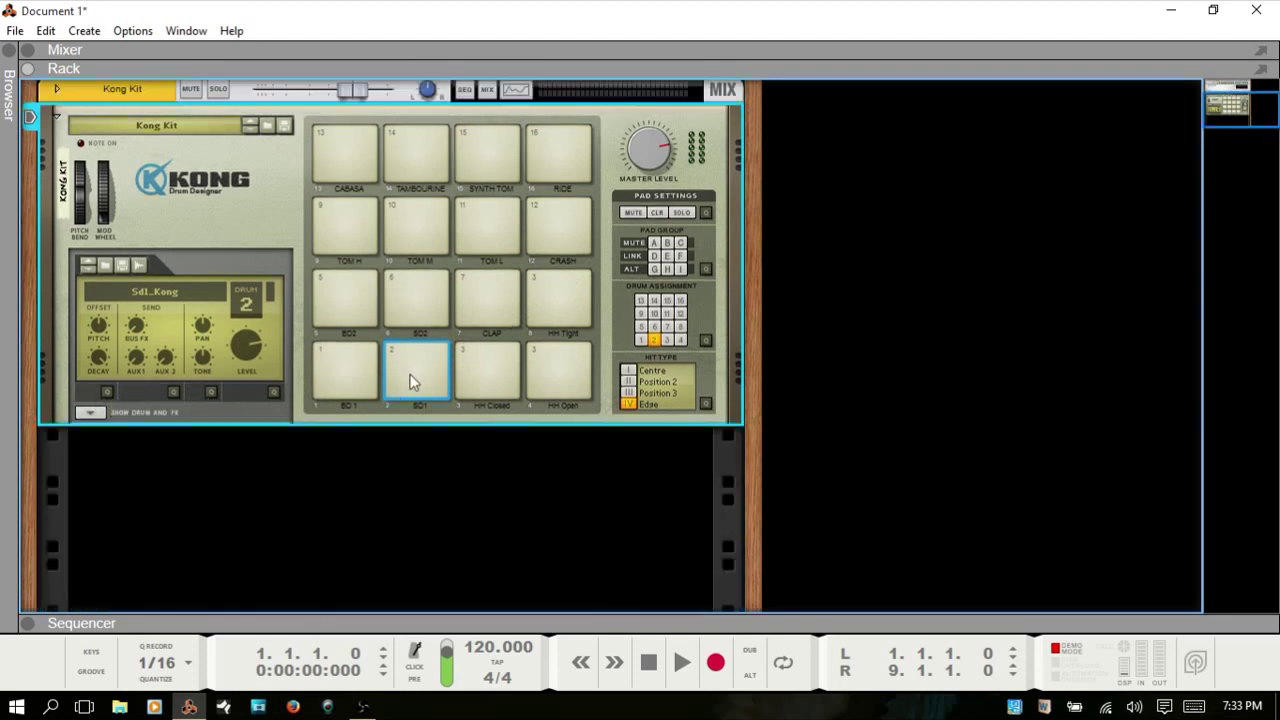
left_click(551, 286)
left_click(553, 366)
left_click(551, 294)
left_click(486, 292)
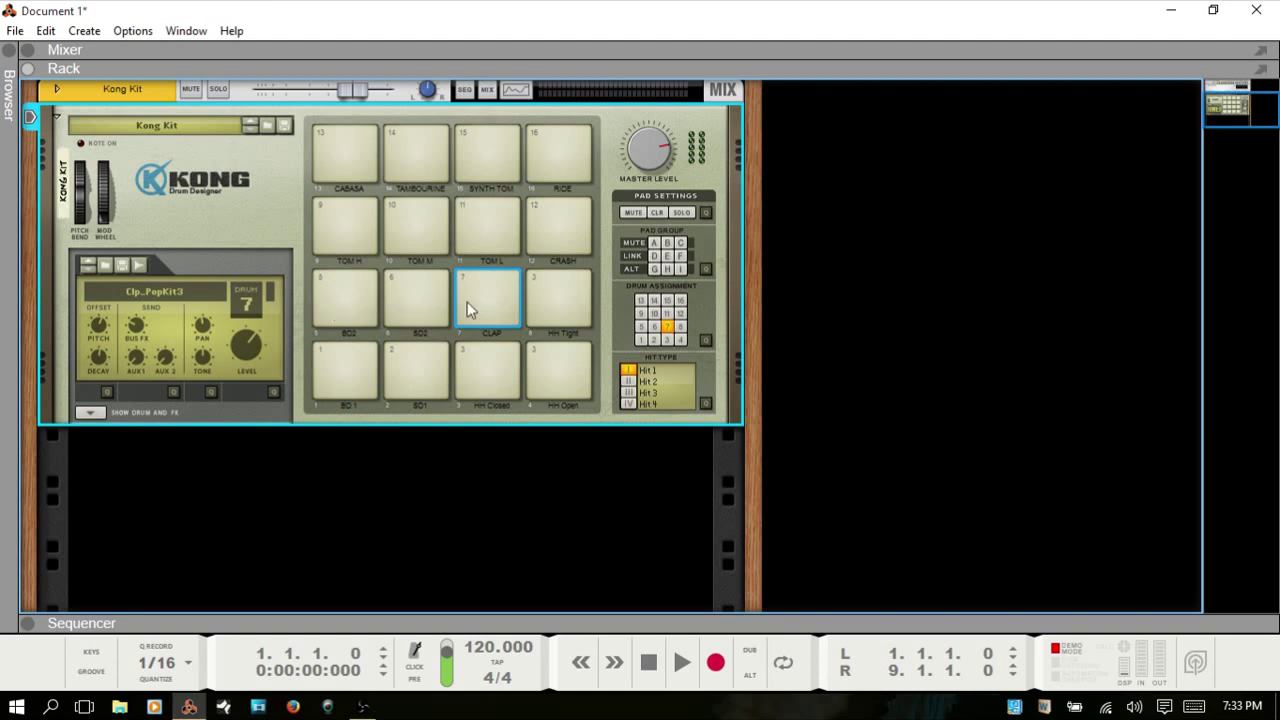
right_click(487, 298)
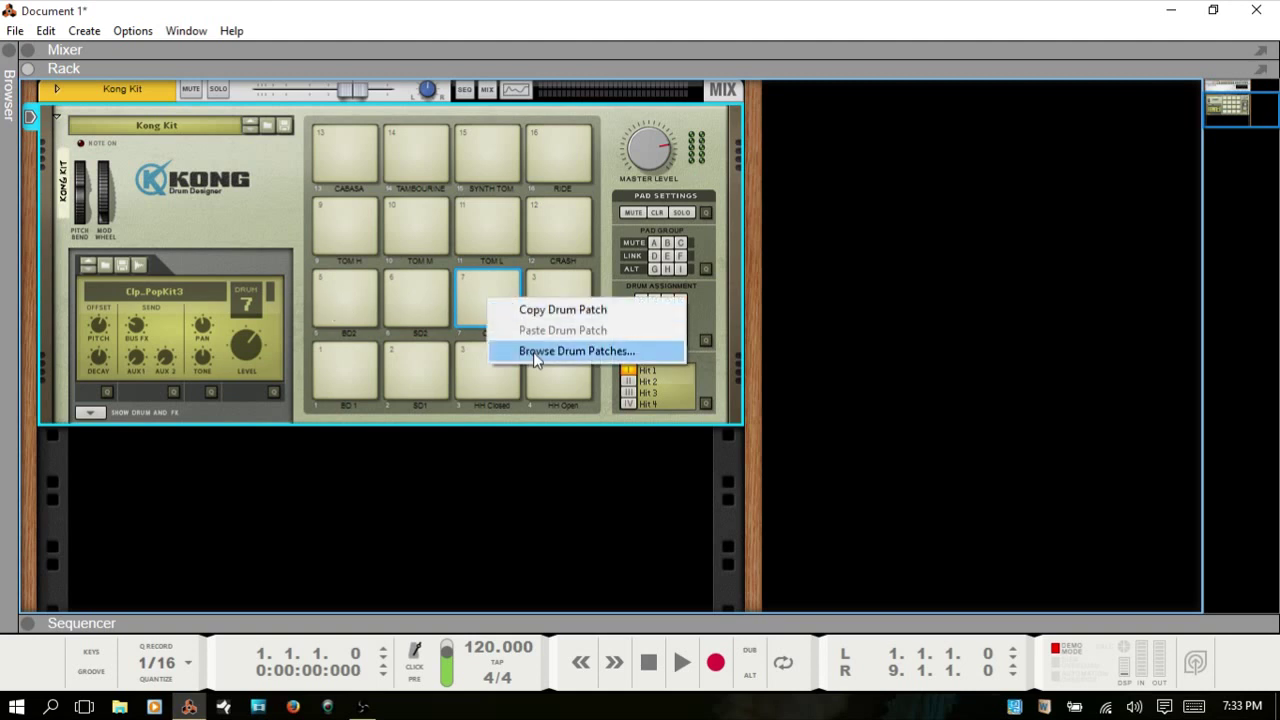
left_click(474, 286)
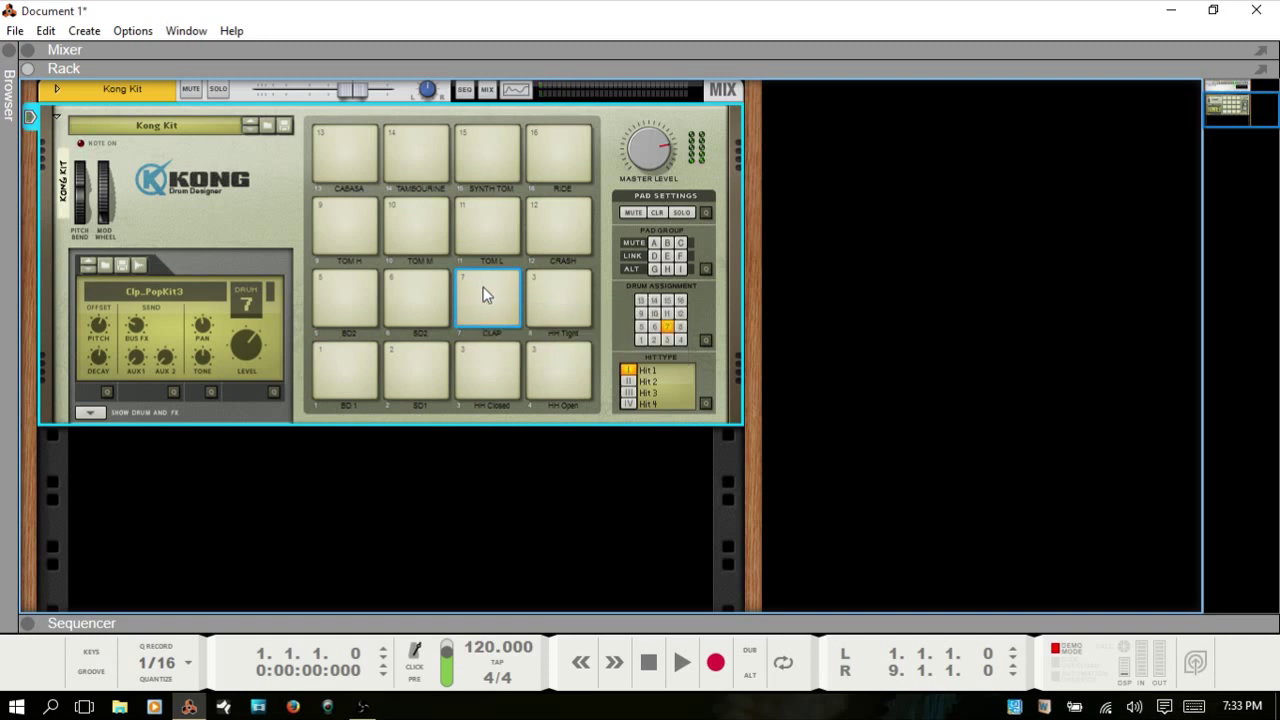
left_click(655, 258)
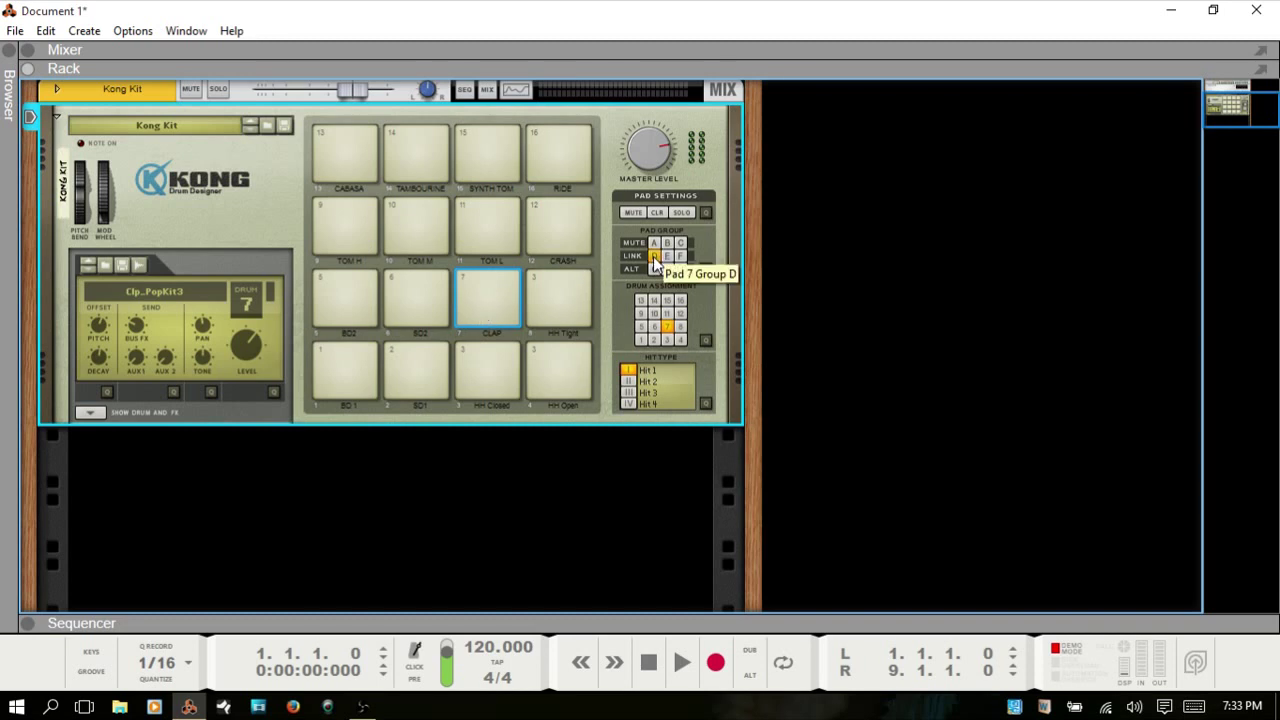
- Add the SD2 and SD1 pads to link group D and audition the linked pads
left_click(407, 303)
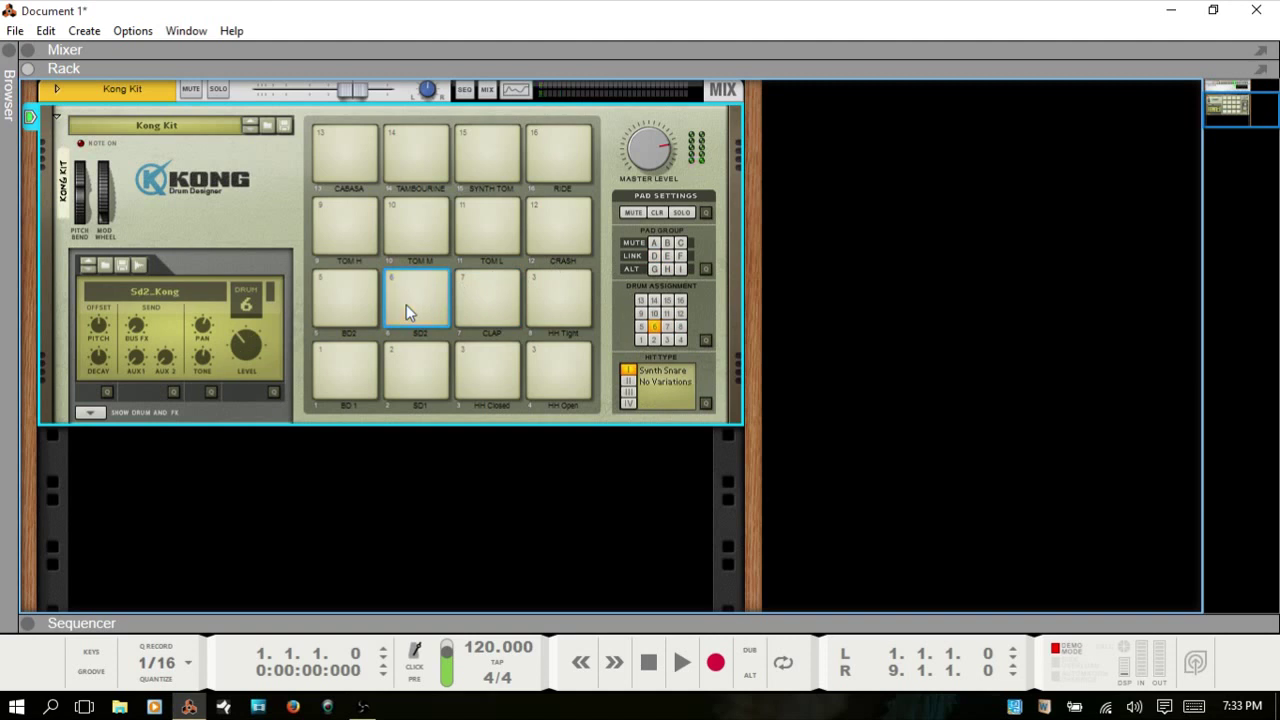
left_click(411, 301)
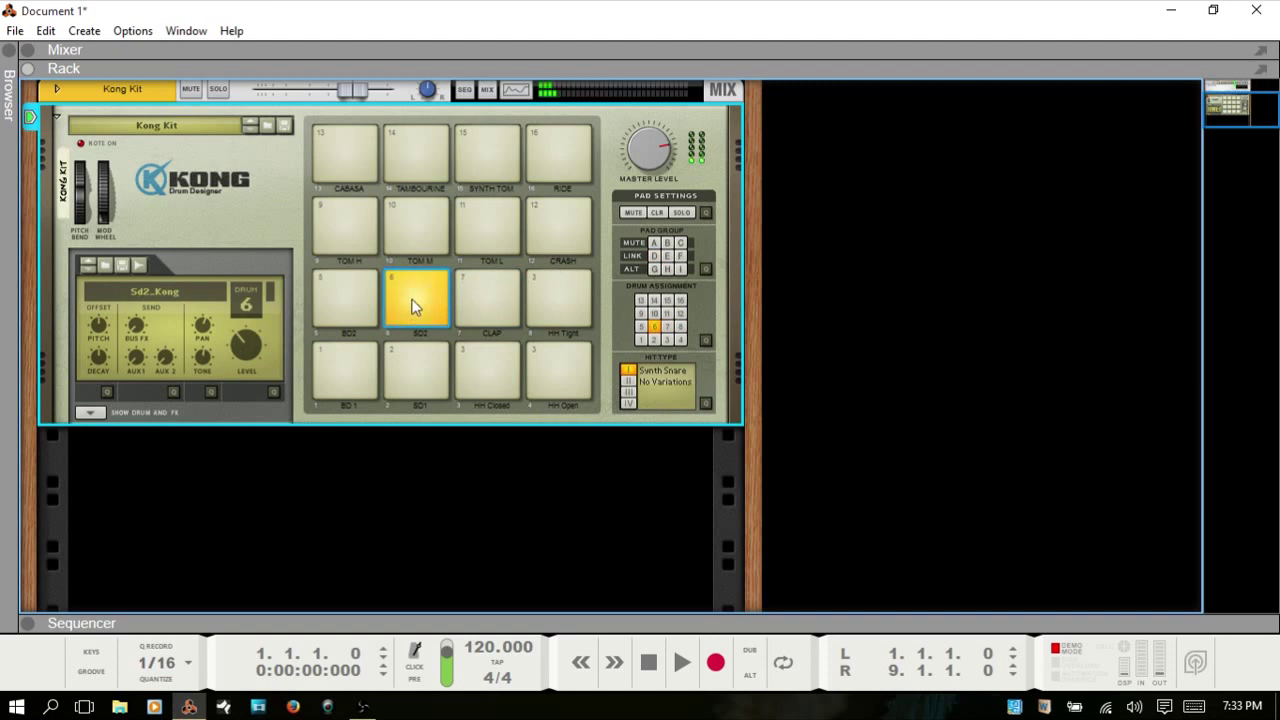
left_click(655, 257)
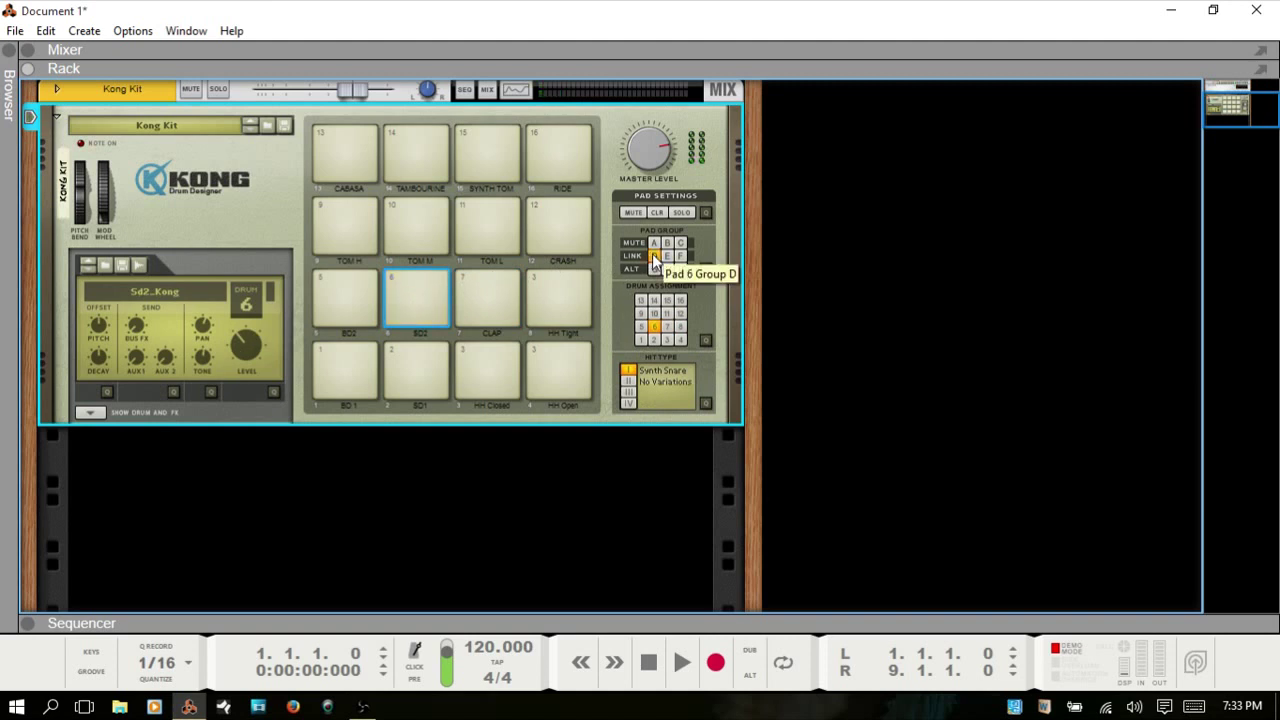
left_click(415, 360)
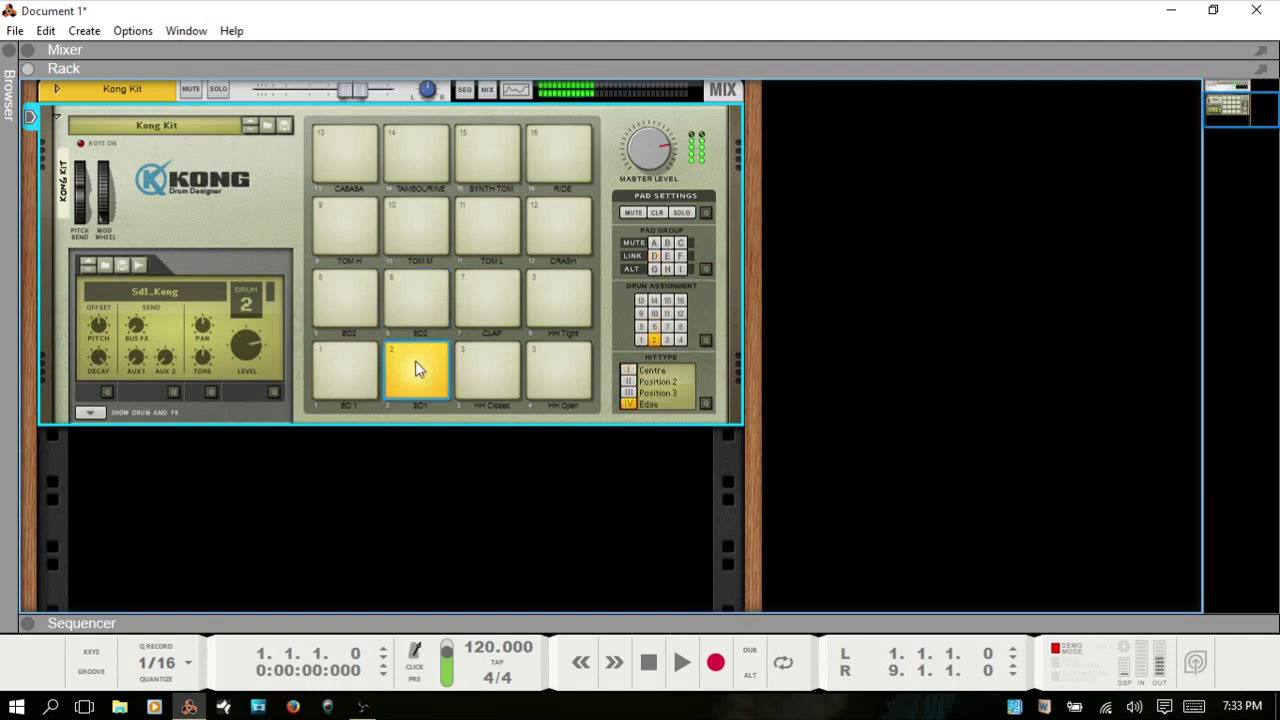
left_click(654, 257)
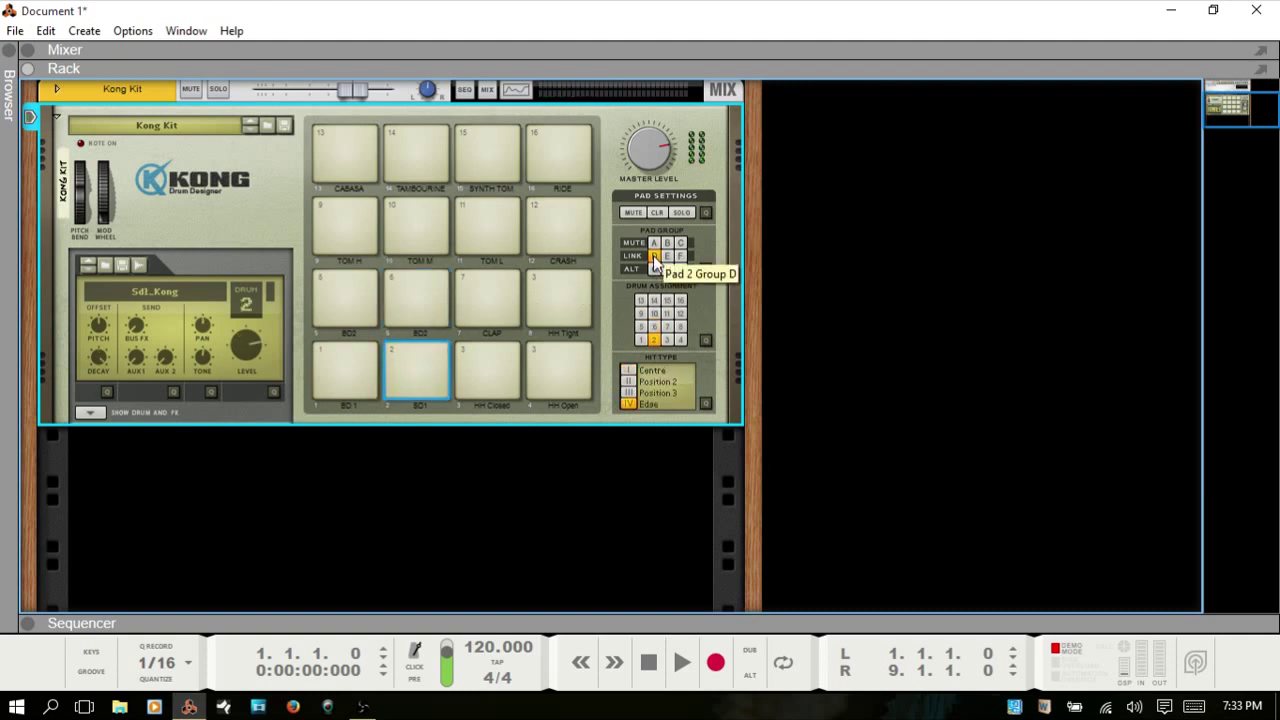
left_click(417, 358)
left_click(486, 297)
left_click(422, 291)
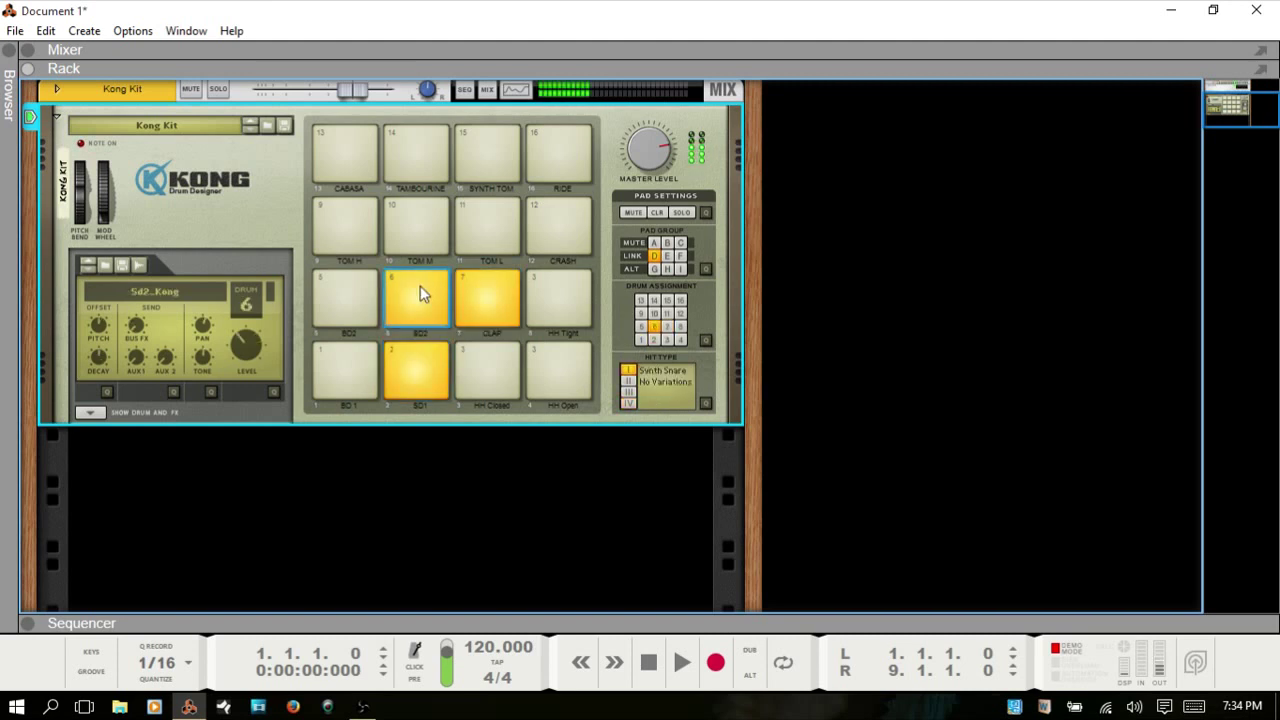
left_click(414, 372)
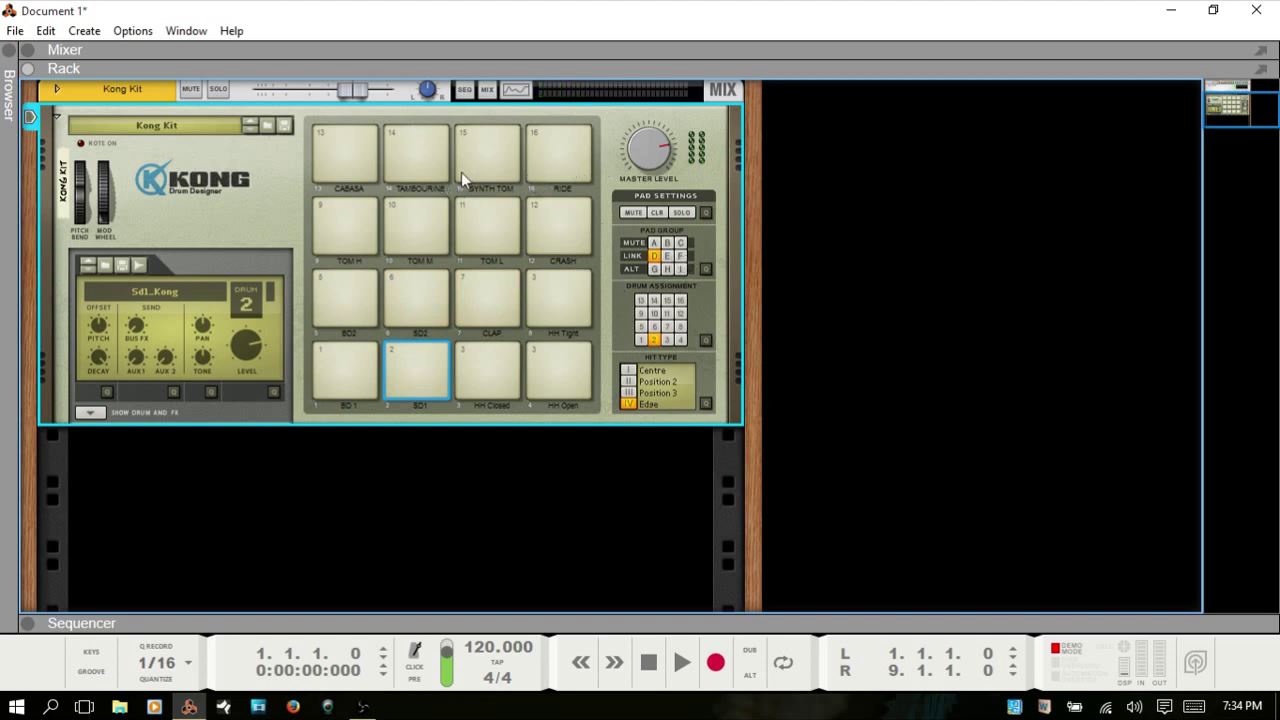
left_click(706, 269)
left_click(484, 299)
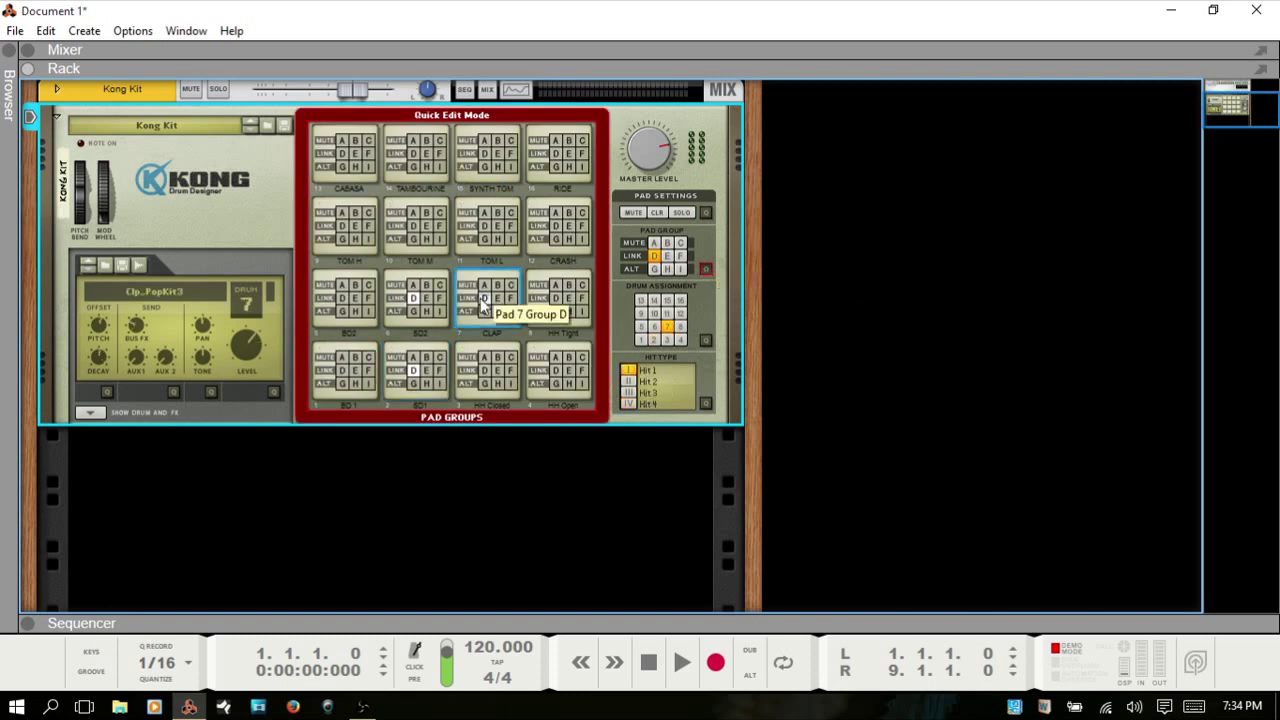
left_click(413, 370)
left_click(706, 268)
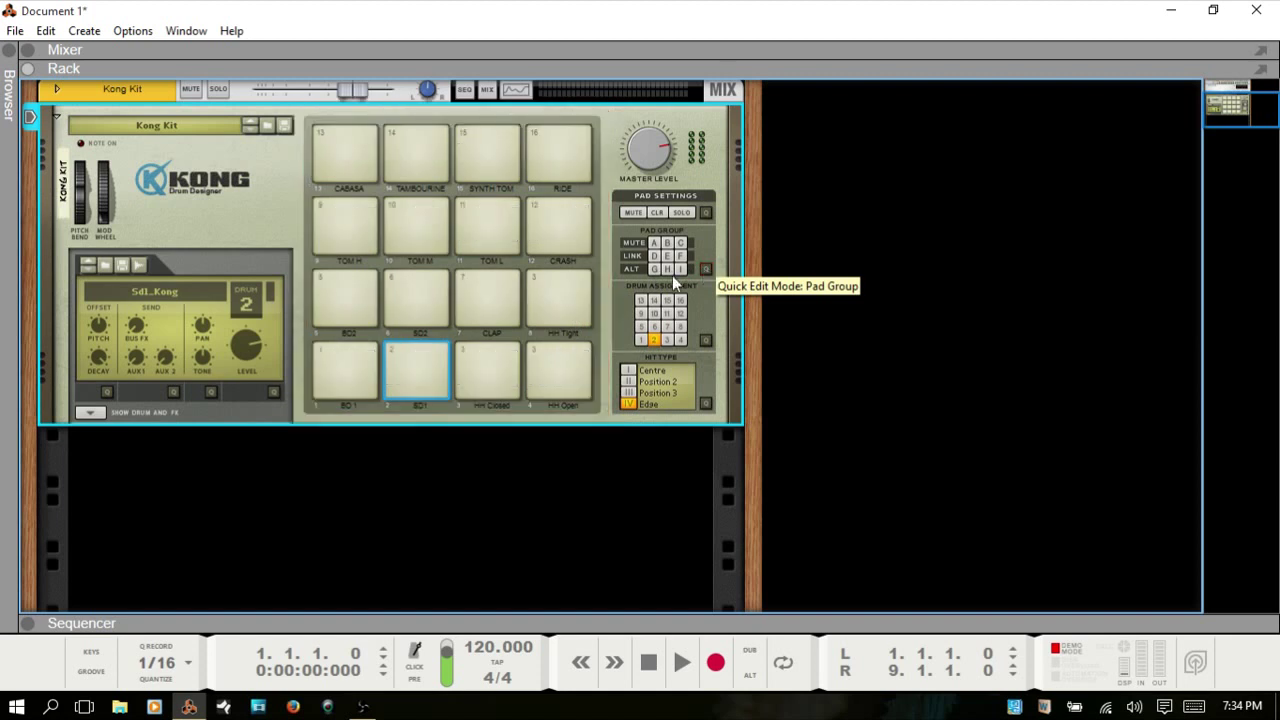
left_click(414, 368)
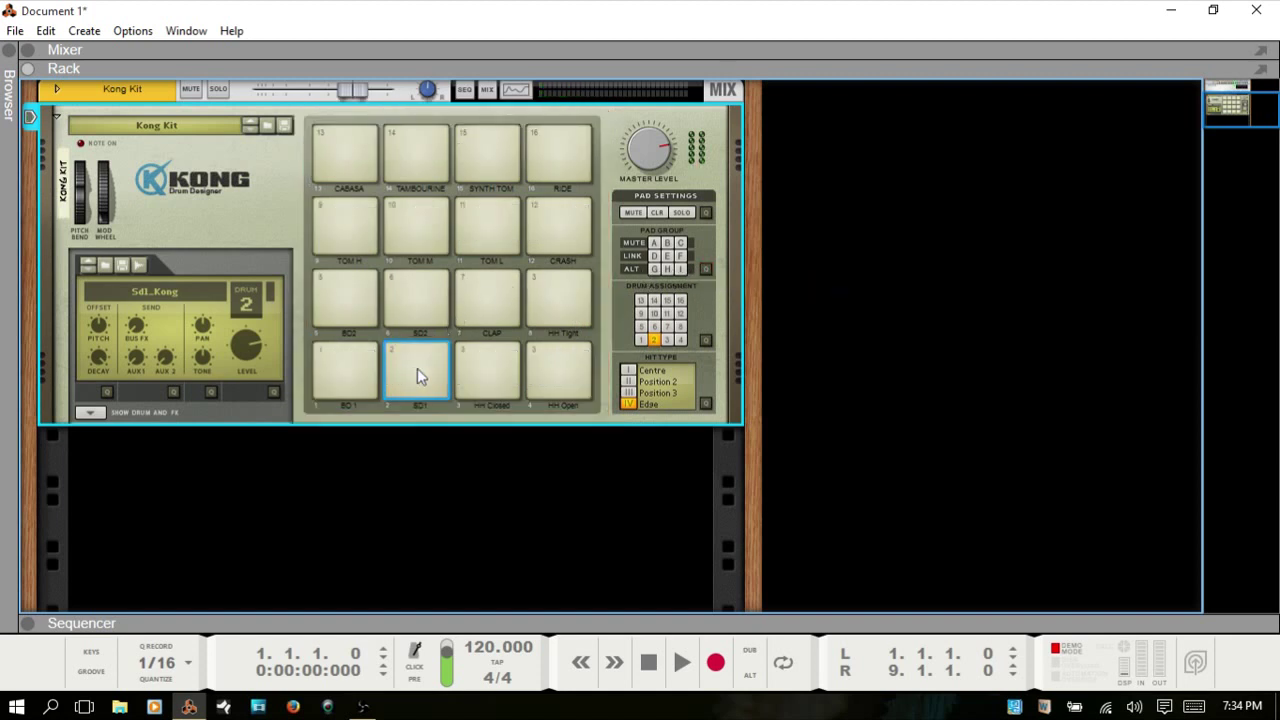
left_click(653, 268)
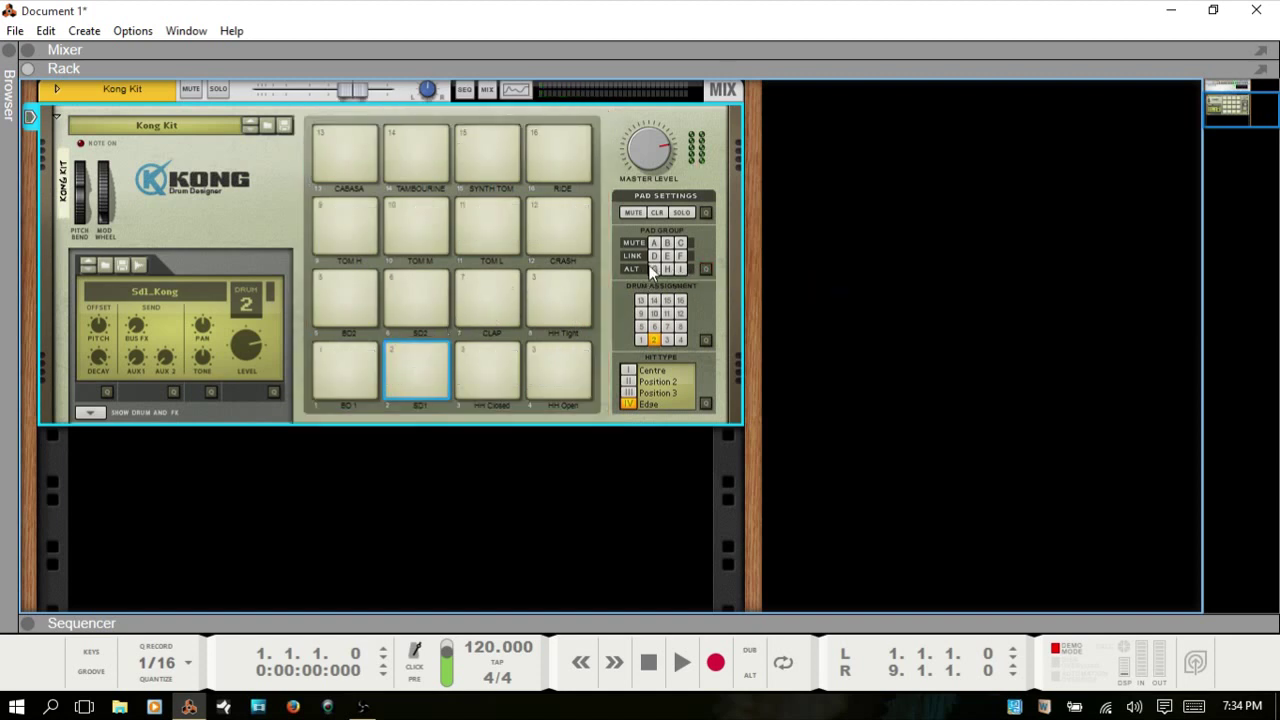
left_click(481, 374)
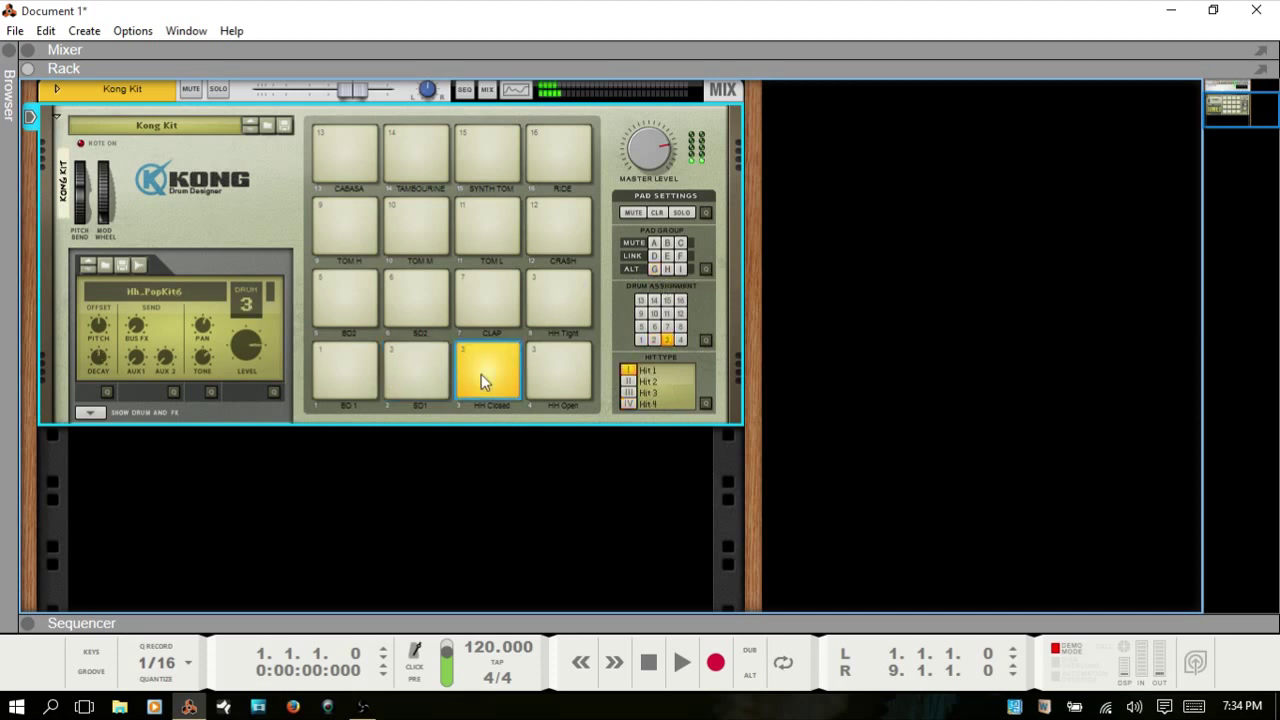
left_click(652, 267)
left_click(553, 362)
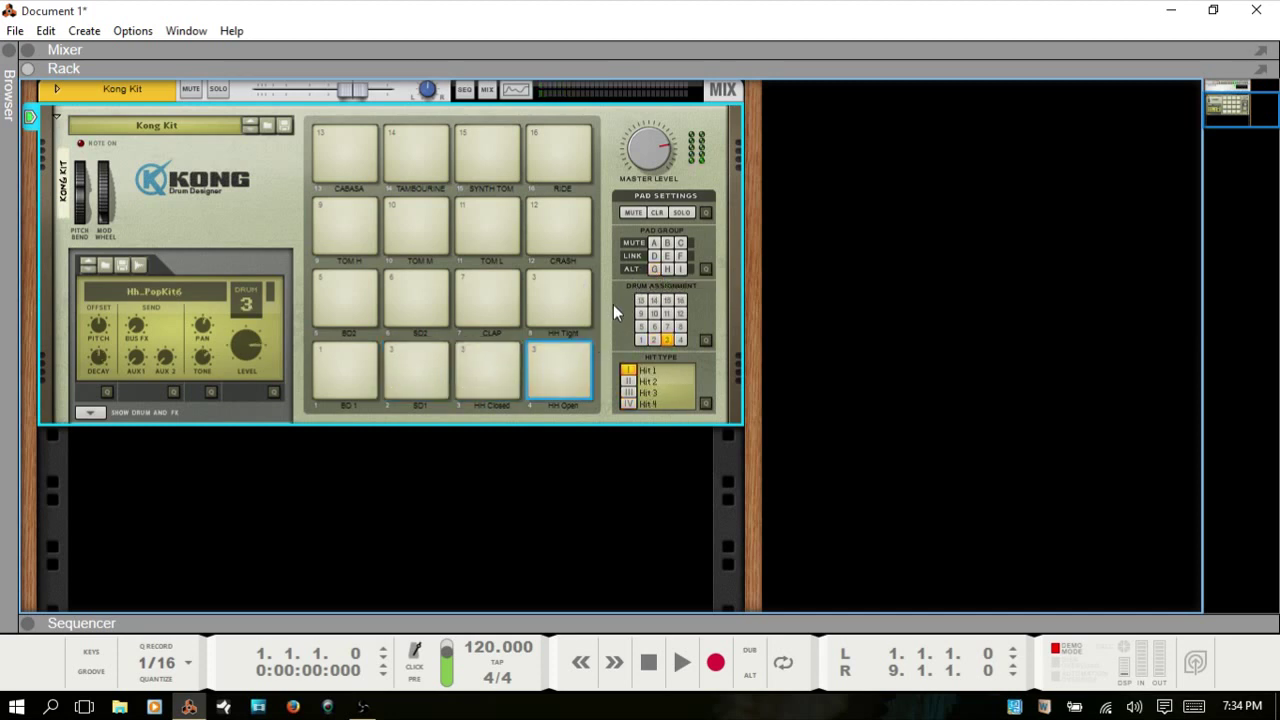
left_click(653, 269)
left_click(425, 360)
left_click(425, 360)
left_click(425, 360)
left_click(425, 360)
left_click(425, 360)
left_click(425, 360)
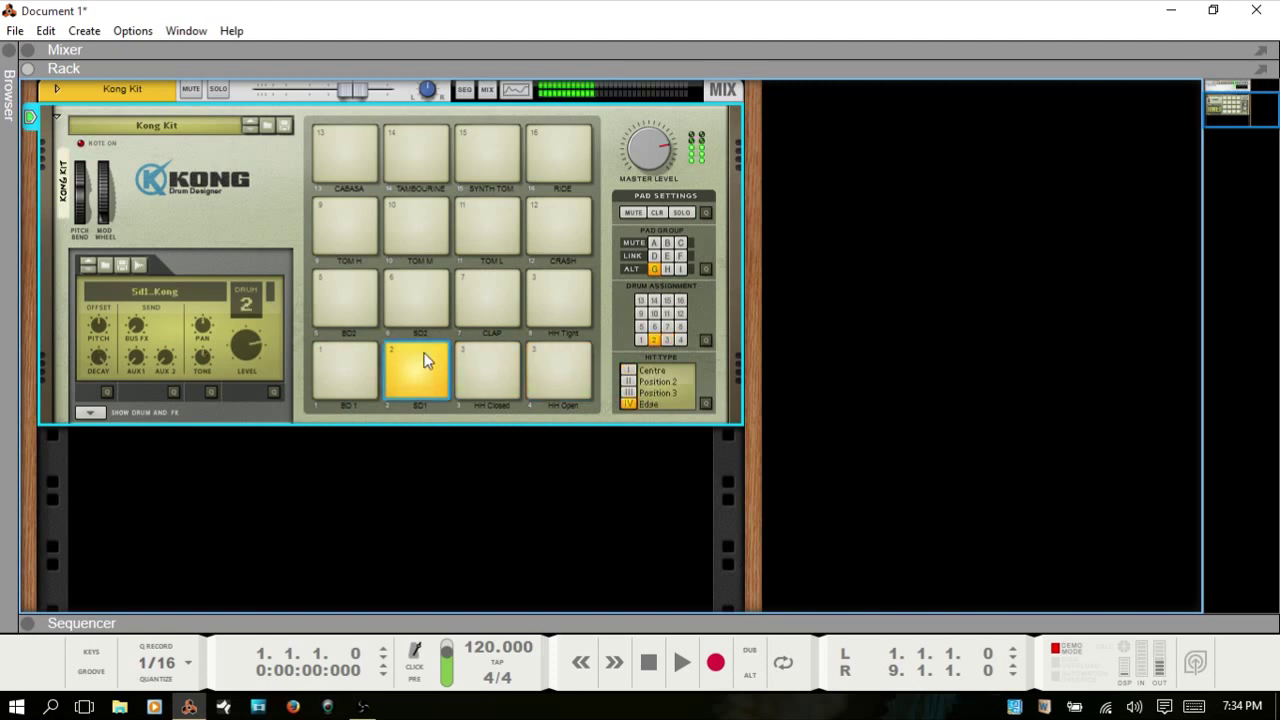
left_click(483, 360)
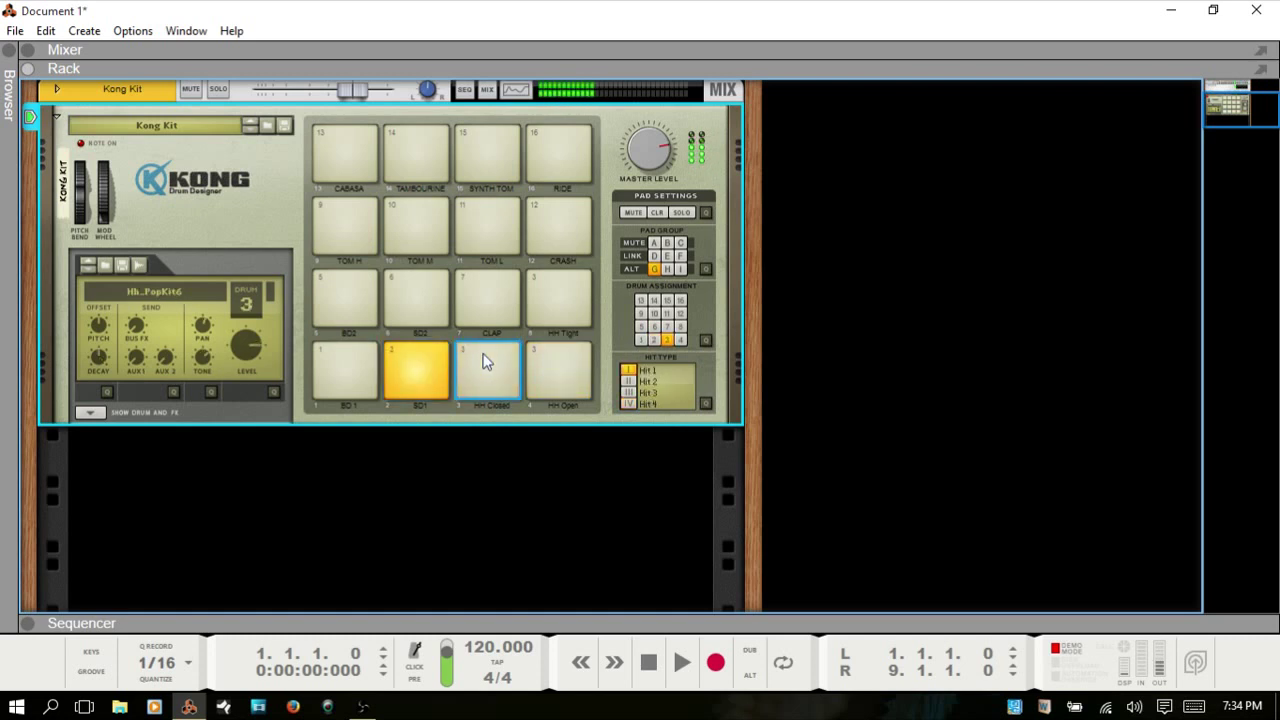
left_click(560, 366)
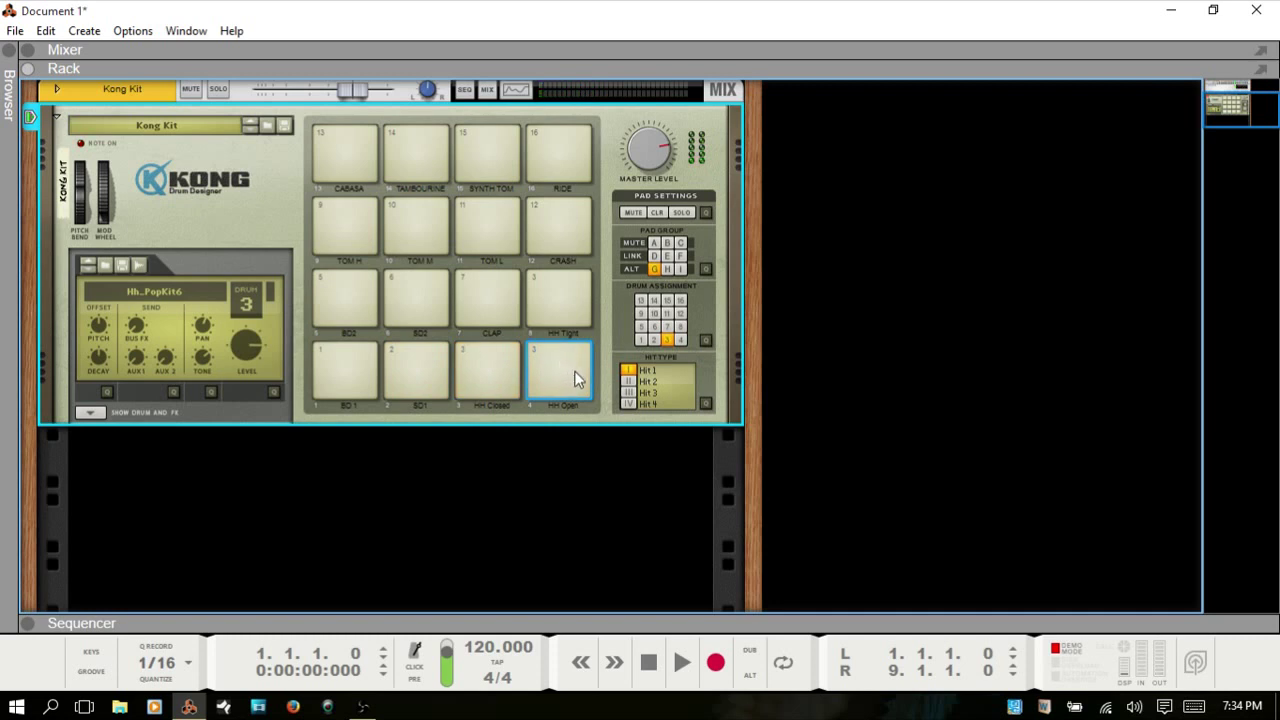
left_click(706, 269)
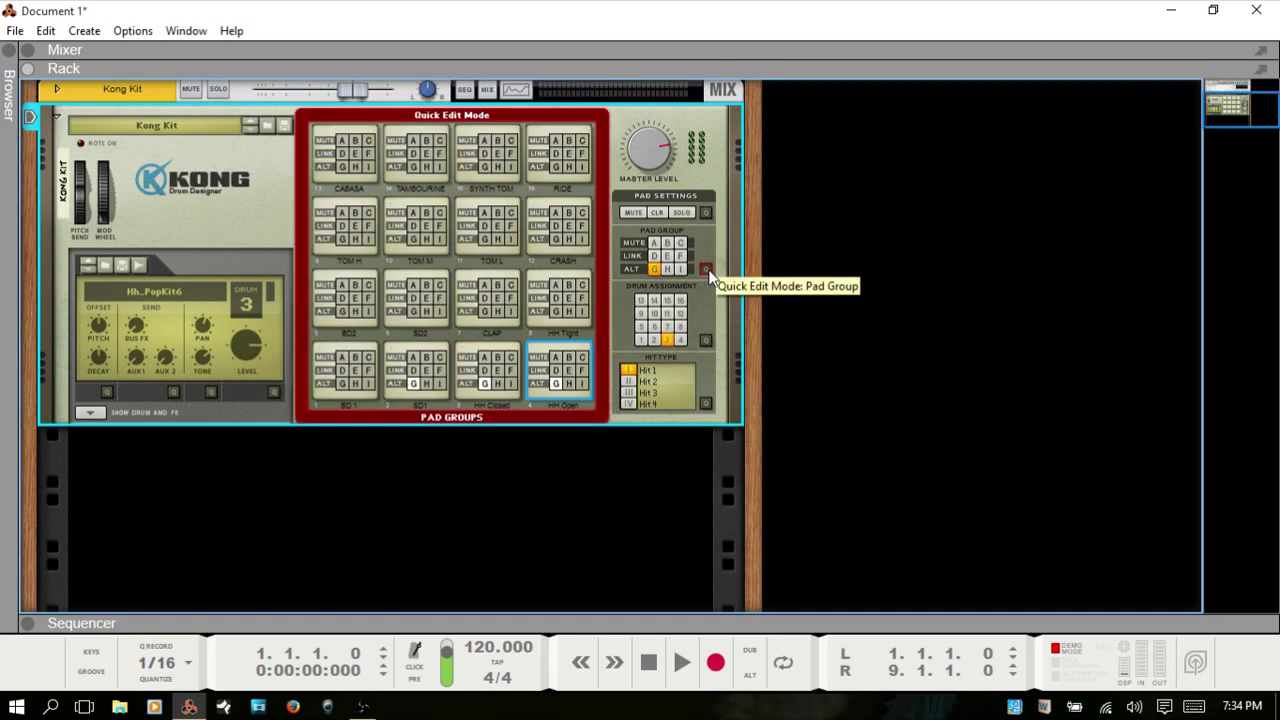
left_click(555, 384)
left_click(485, 384)
left_click(413, 384)
left_click(705, 268)
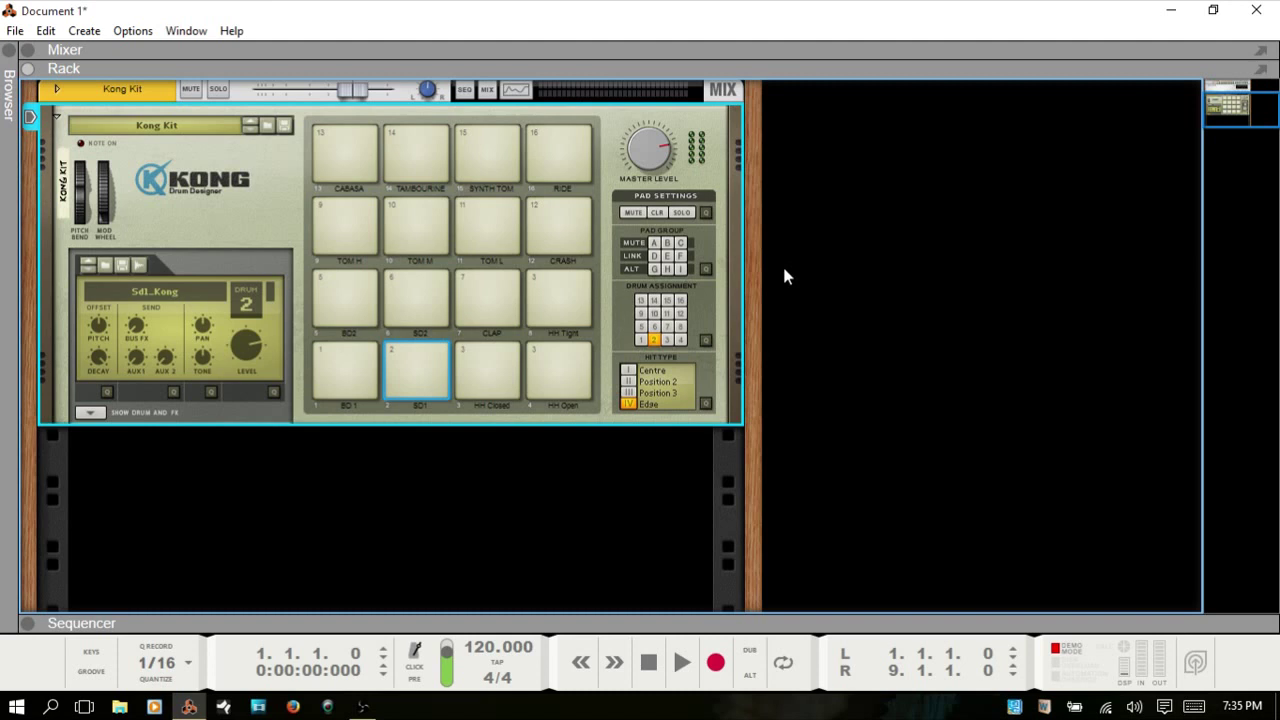
- Expand Kong's drum and FX panel to reveal the SD1 Snare Drum module, Tape Echo and Compressor
left_click(89, 414)
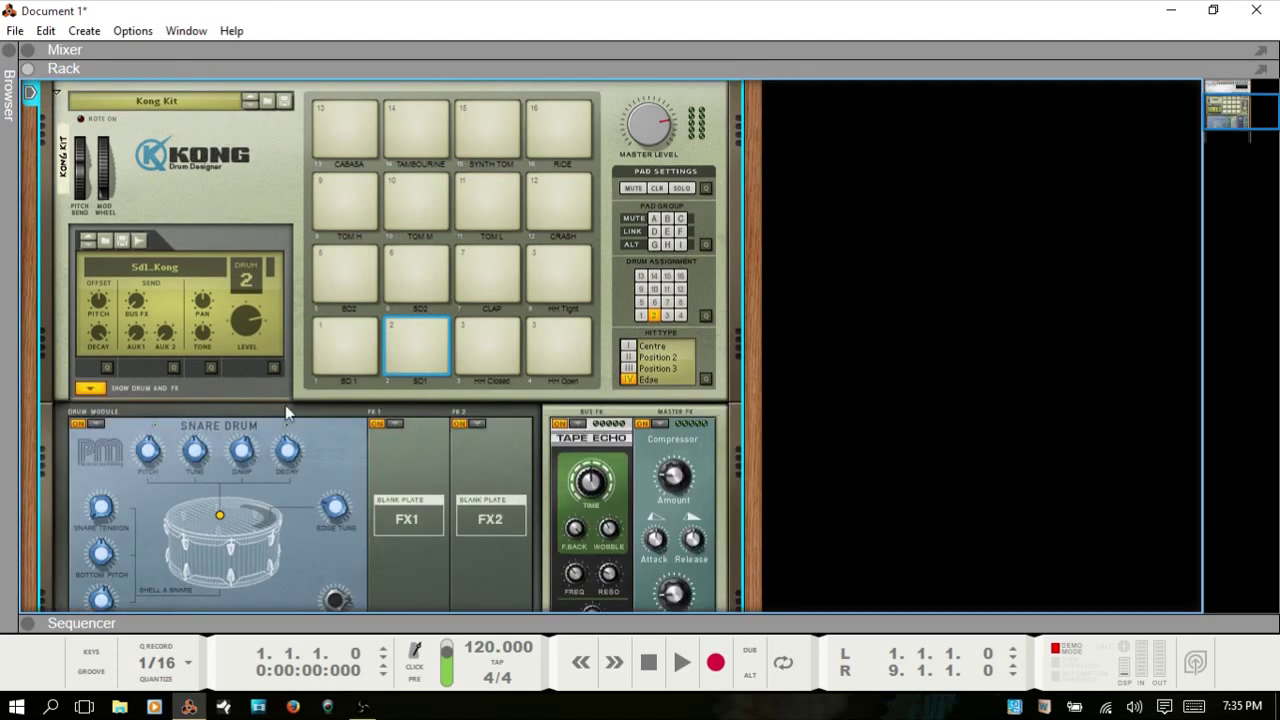
scroll(286, 410, "down", 2)
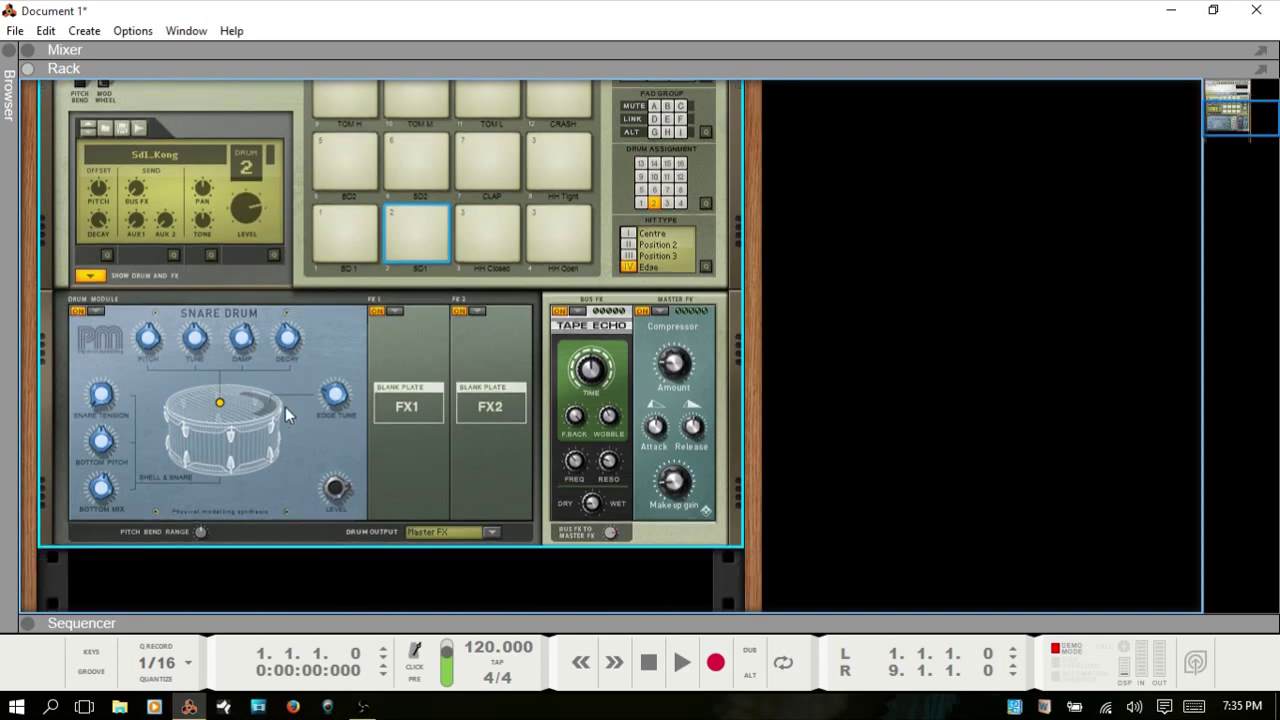